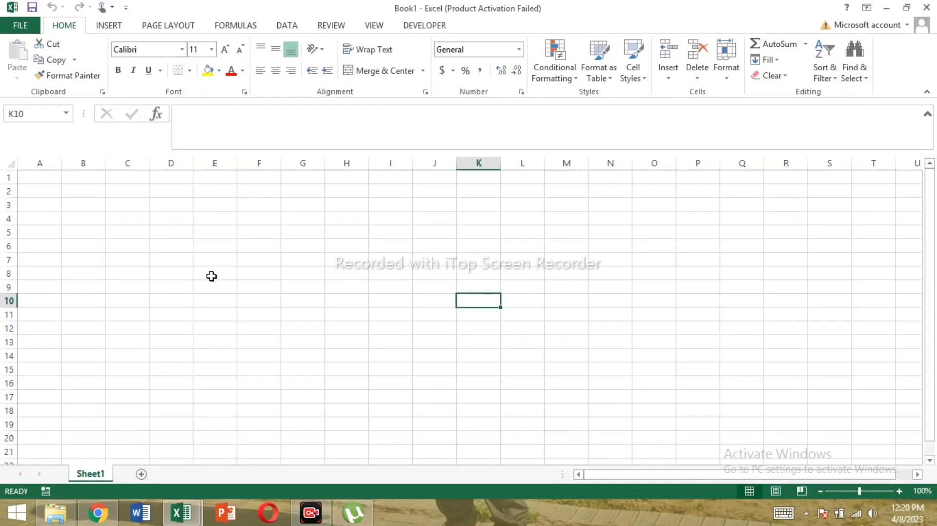
Enter the text "Duty Roaster" in cell K10 and autofit column K to its contents.
type("D")
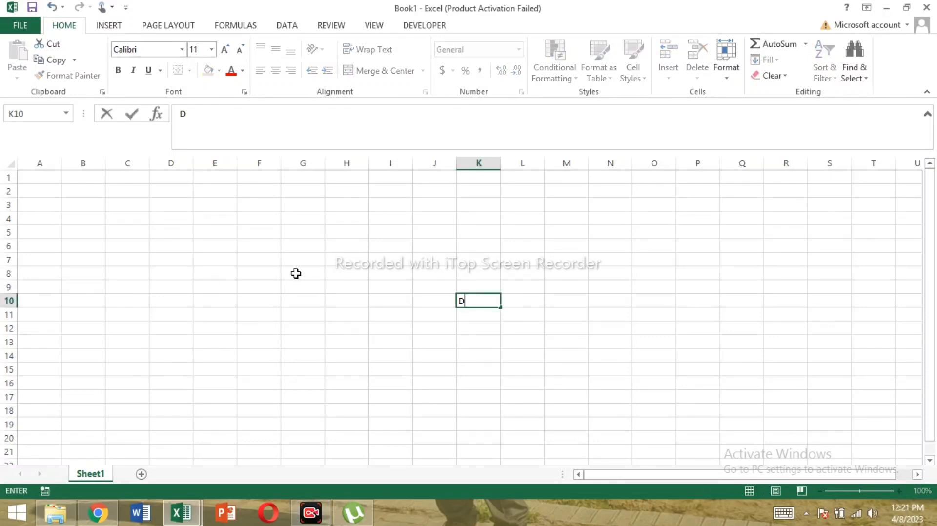
type("uty Roaster")
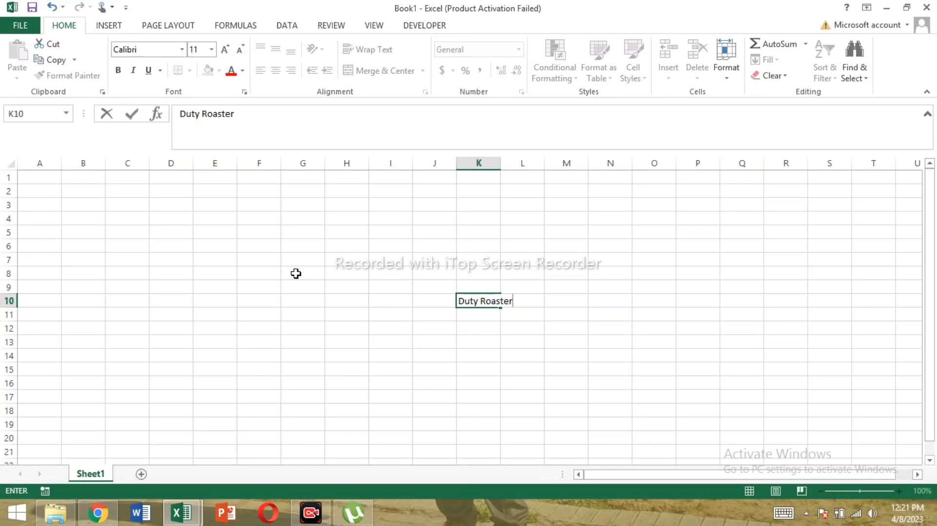
left_click(500, 164)
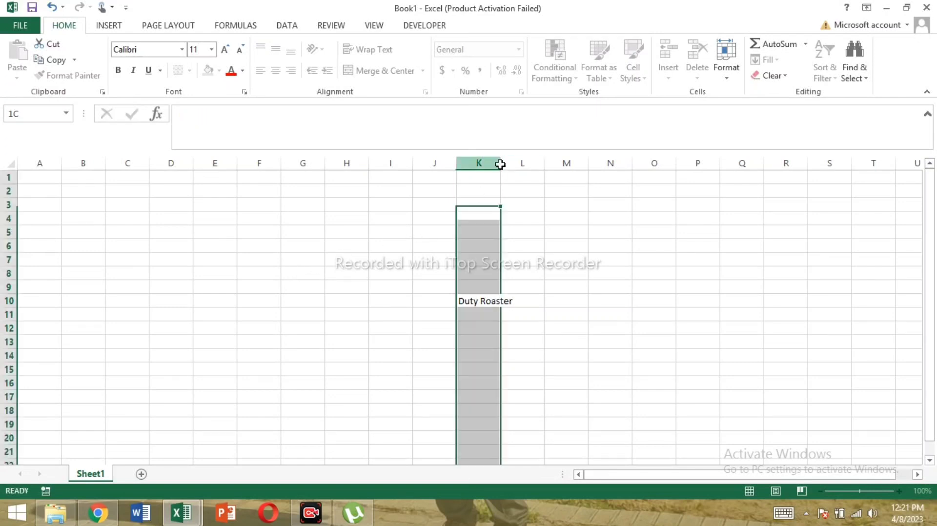
double_click(500, 164)
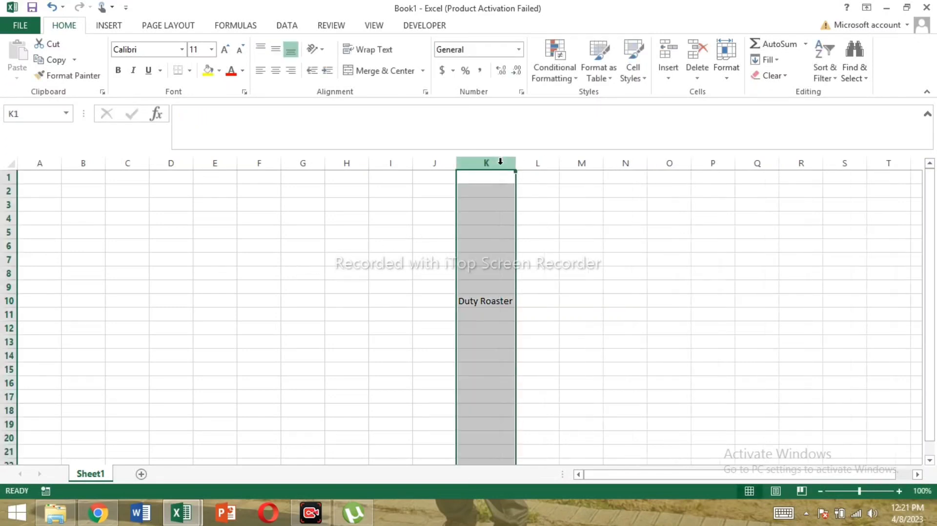
left_click(570, 296)
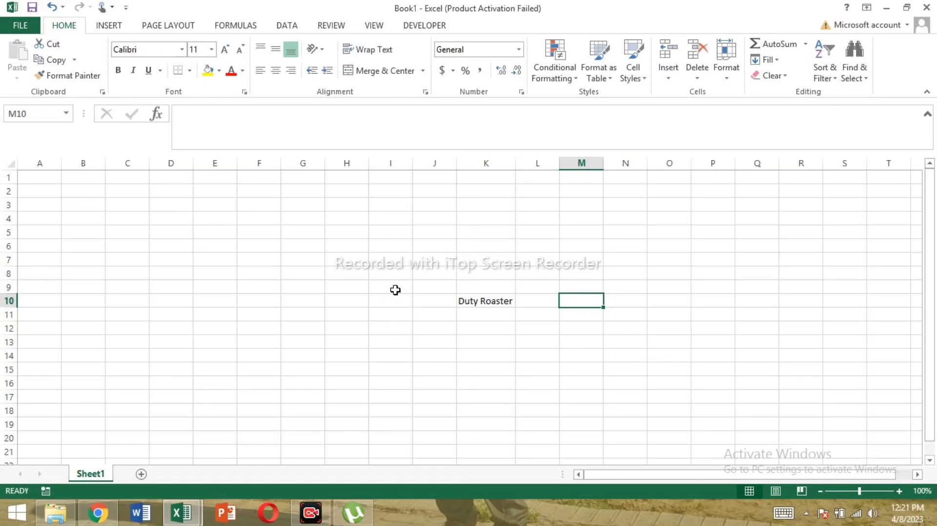
left_click_drag(373, 269, 592, 339)
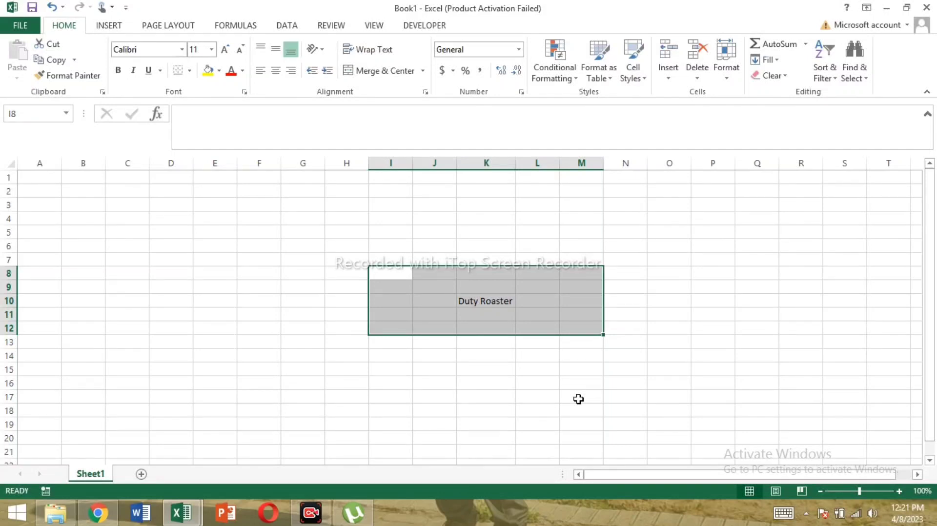
left_click(252, 262)
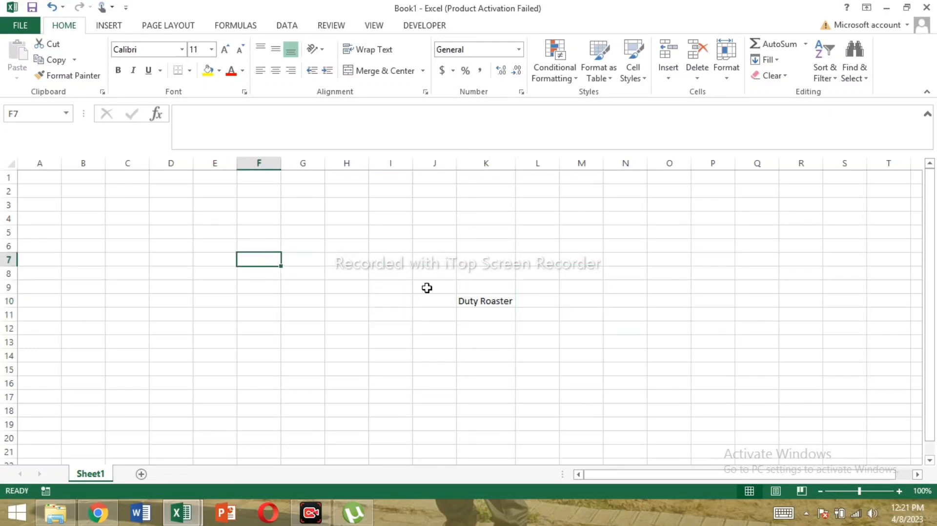
left_click_drag(370, 272, 606, 344)
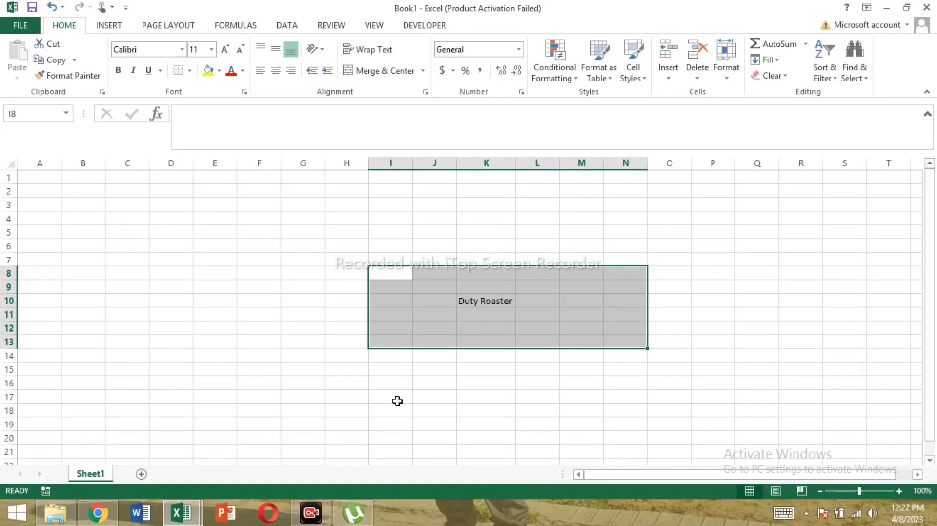
left_click(91, 326)
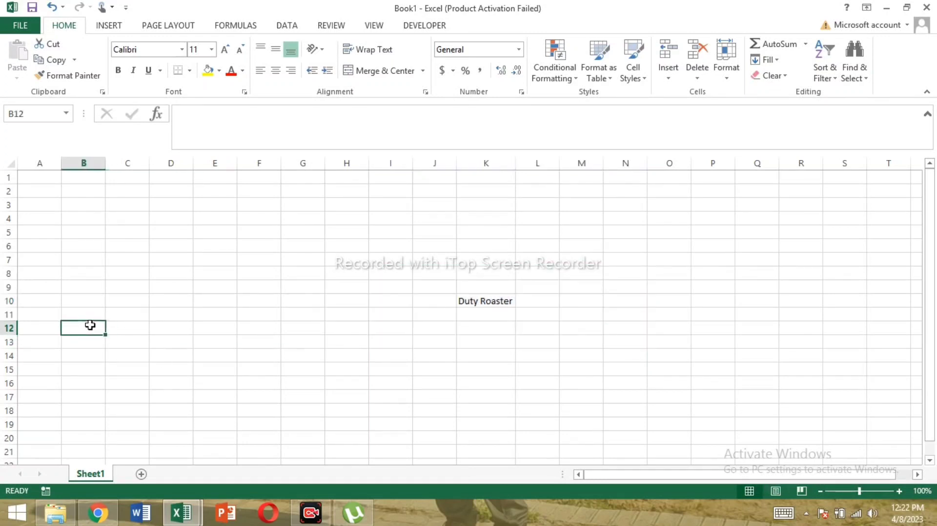
left_click(93, 215)
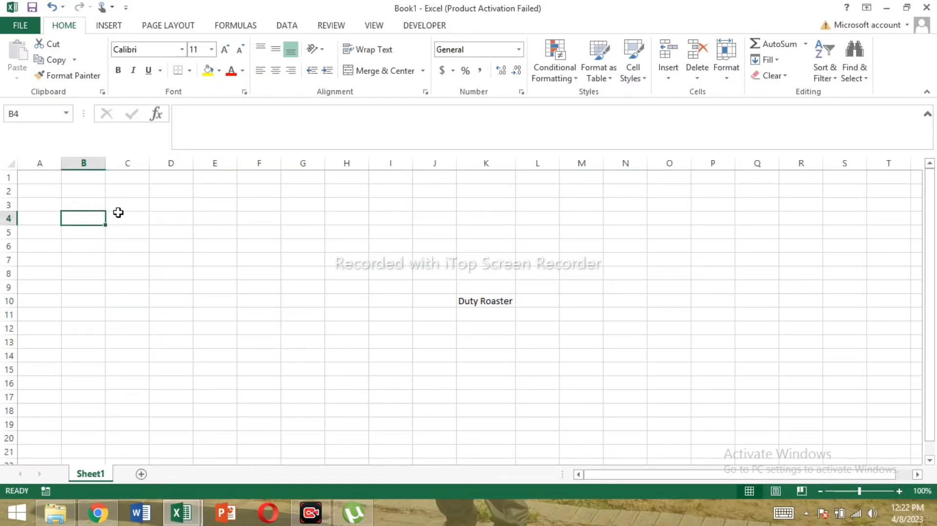
left_click_drag(90, 217, 204, 235)
left_click(72, 217)
left_click_drag(86, 220, 163, 224)
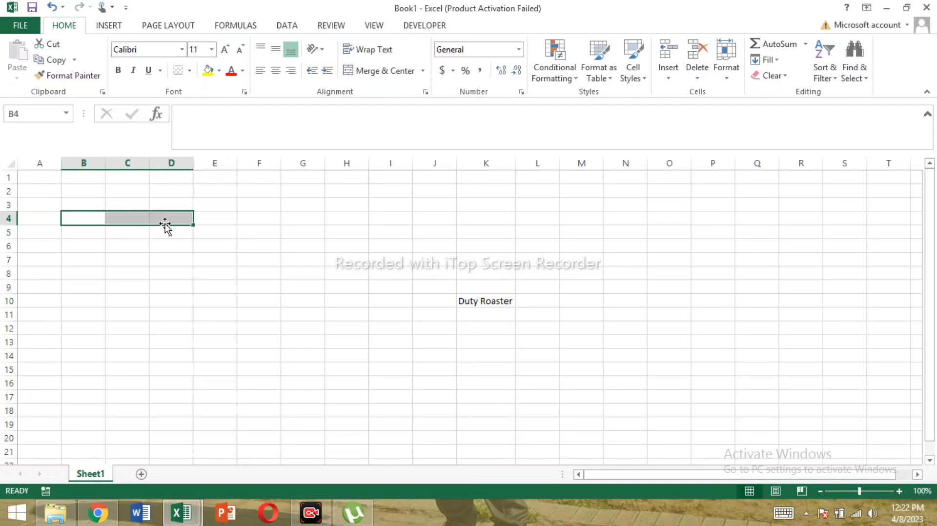
Enter 1 in B5 and 2 in B6, and fill the number series down to 10 in B14.
left_click(85, 219)
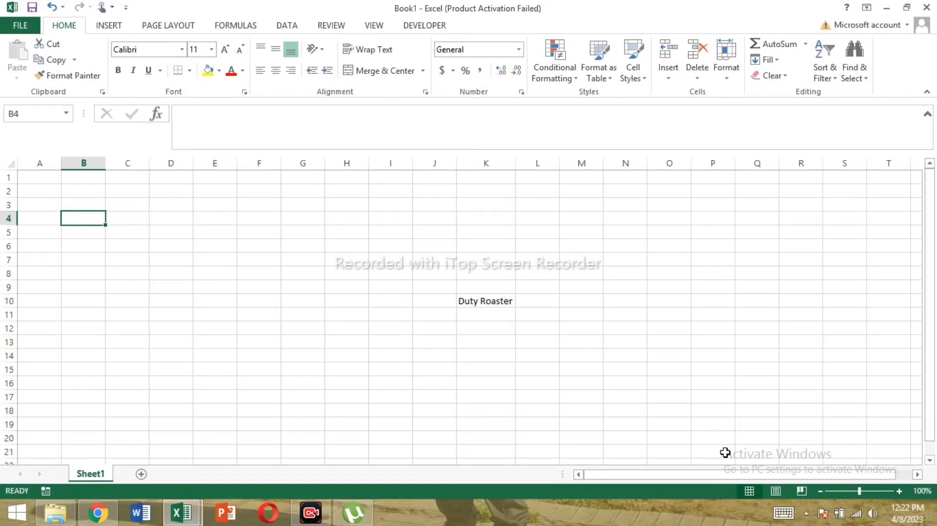
key("Down")
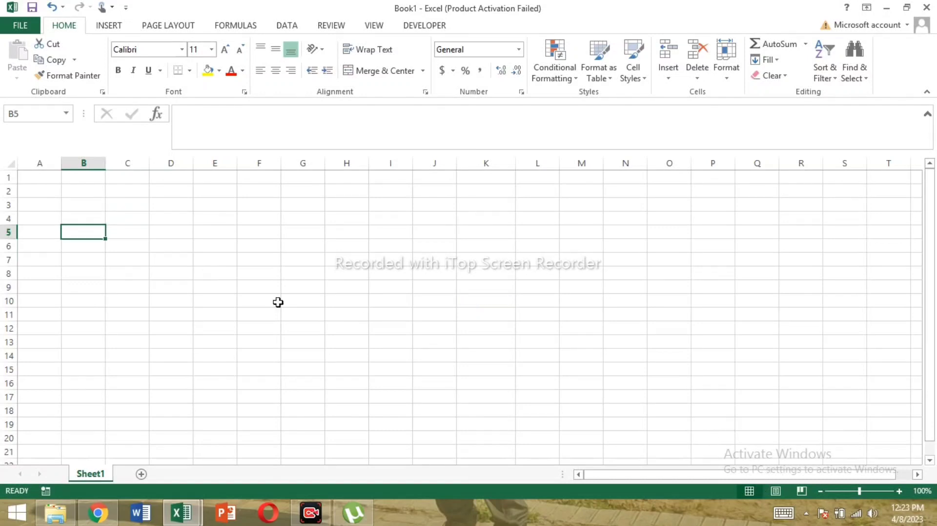
type("1")
key("Return")
type("2")
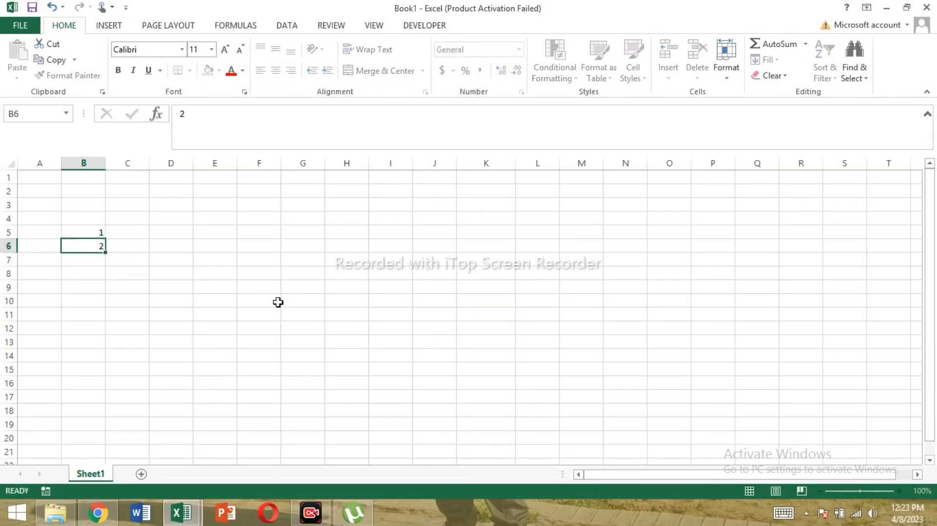
key("Return")
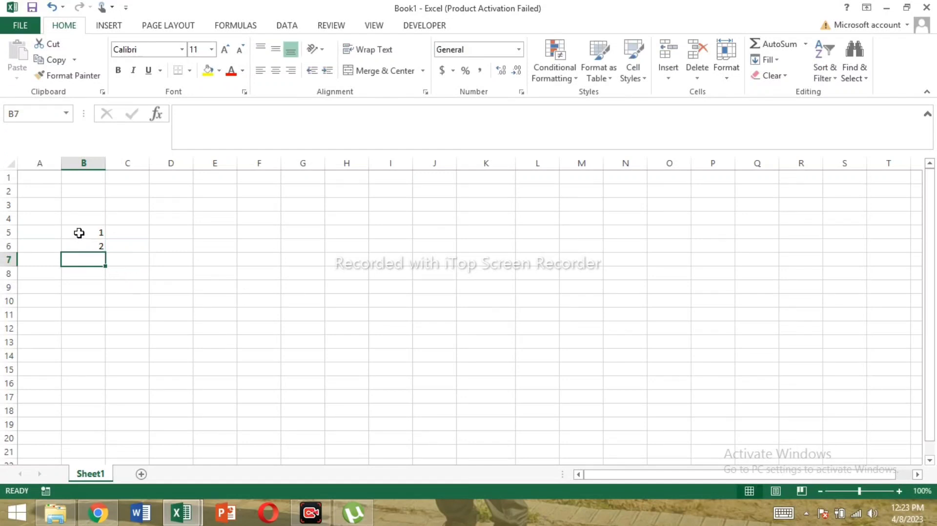
left_click_drag(80, 232, 107, 366)
left_click(153, 256)
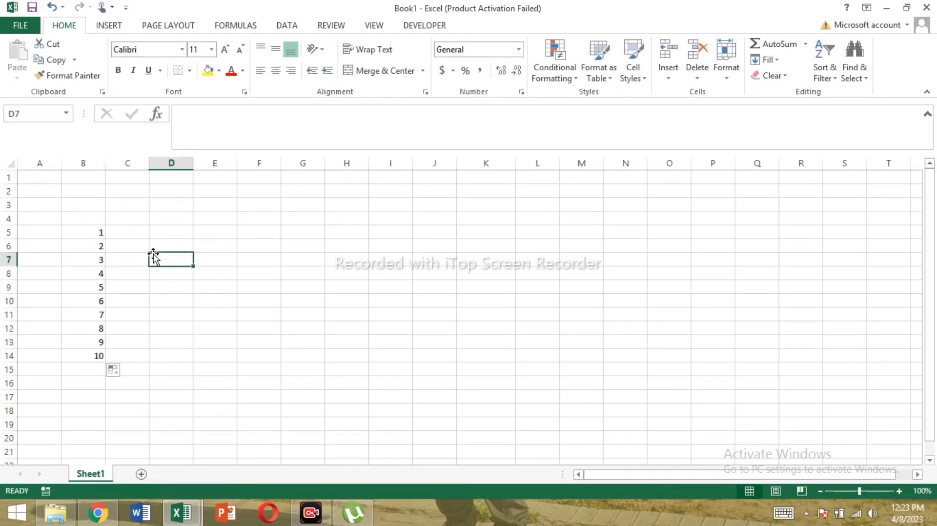
Enter the column headers "Emp Code" in C5 and "Empname" in D5.
left_click(127, 236)
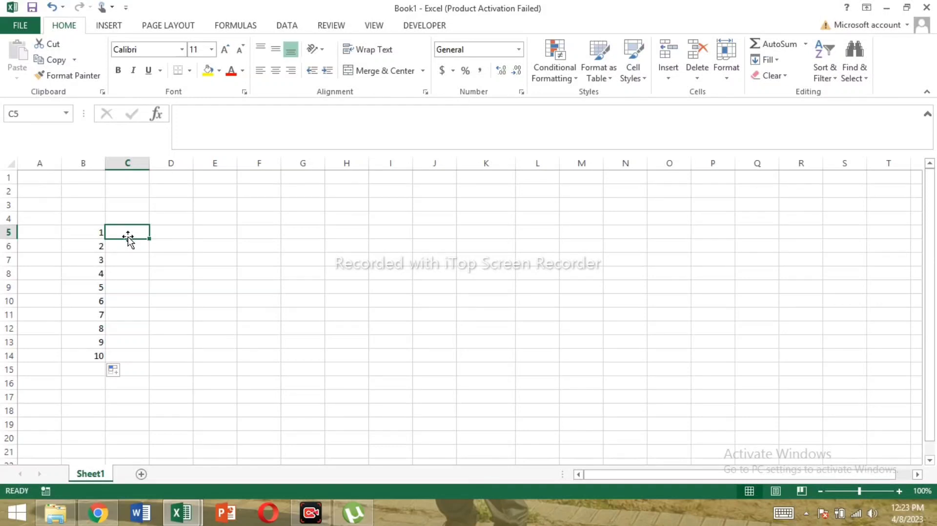
type("Emp C")
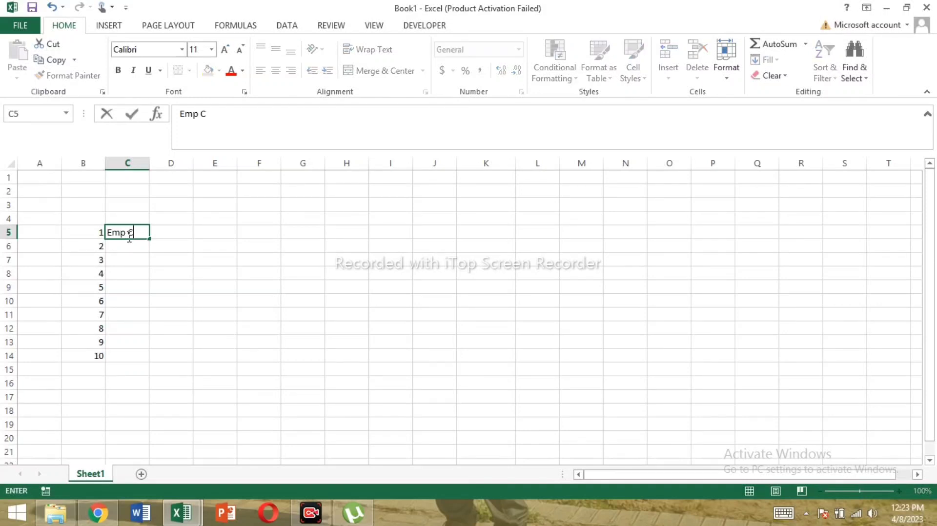
type("ode")
key("Tab")
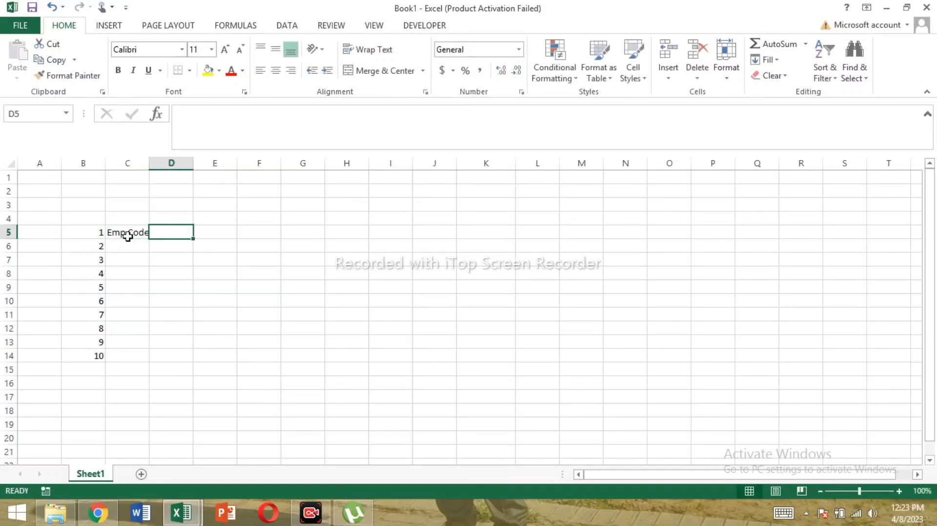
type("Empname")
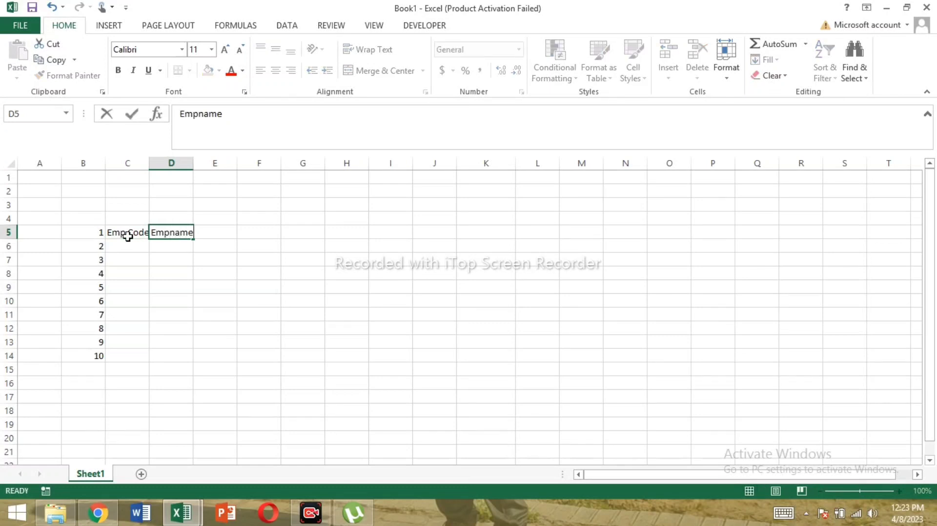
Add the column headers "Emp Designation" in E5 and "Emp Department" in F5.
key("Tab")
type("Emp ")
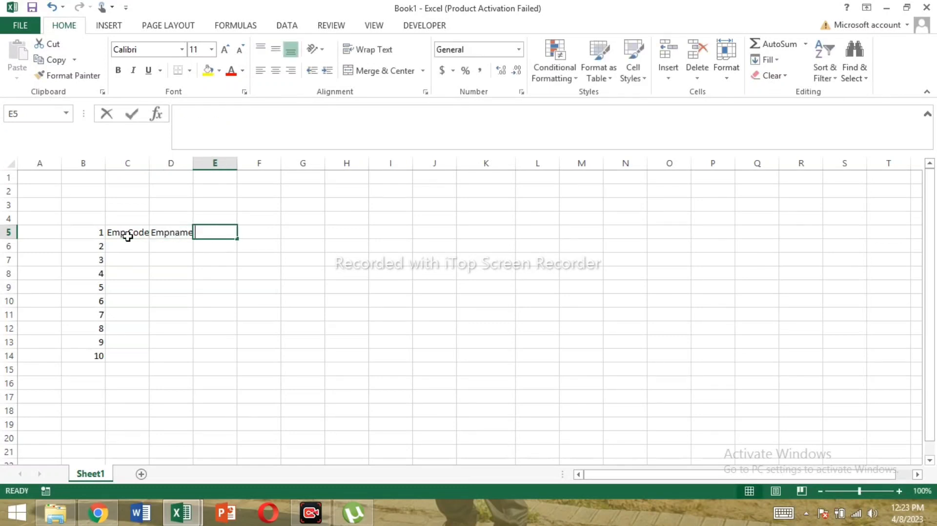
type("Des")
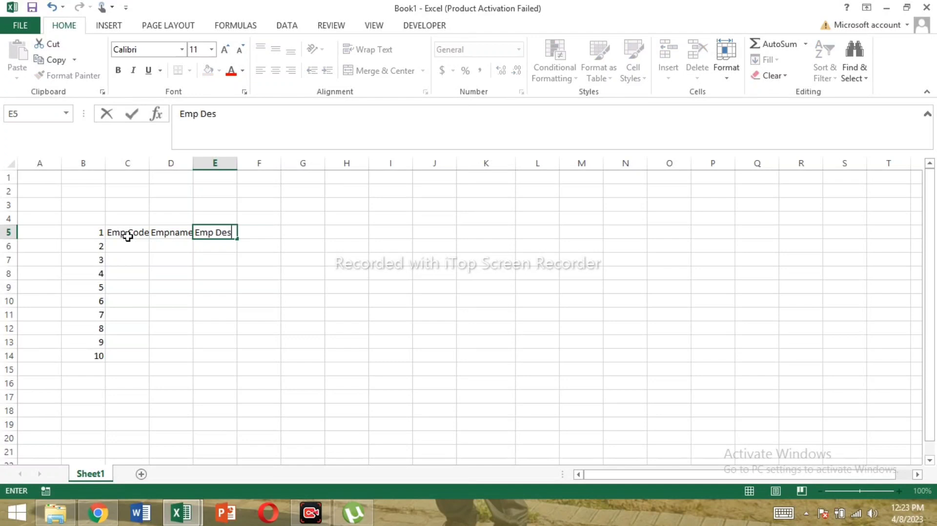
type("ignation")
key("Tab")
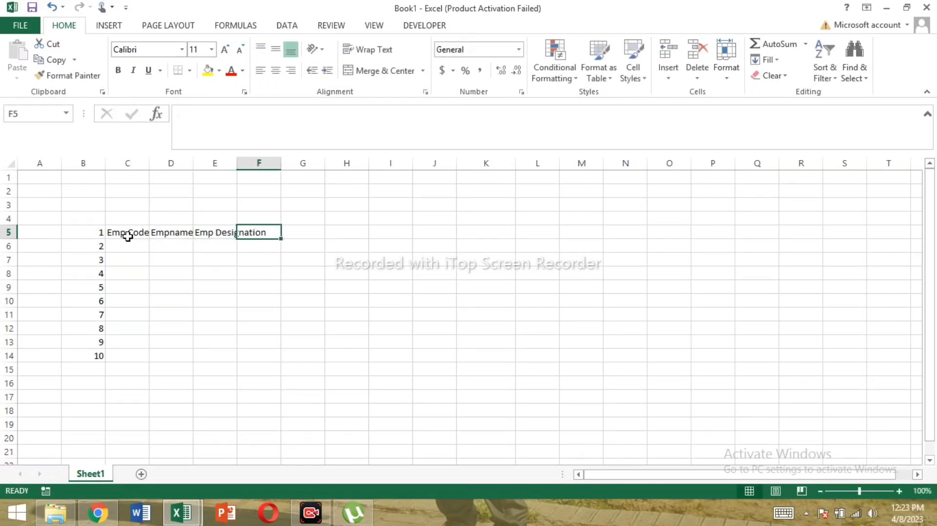
type("Emp De")
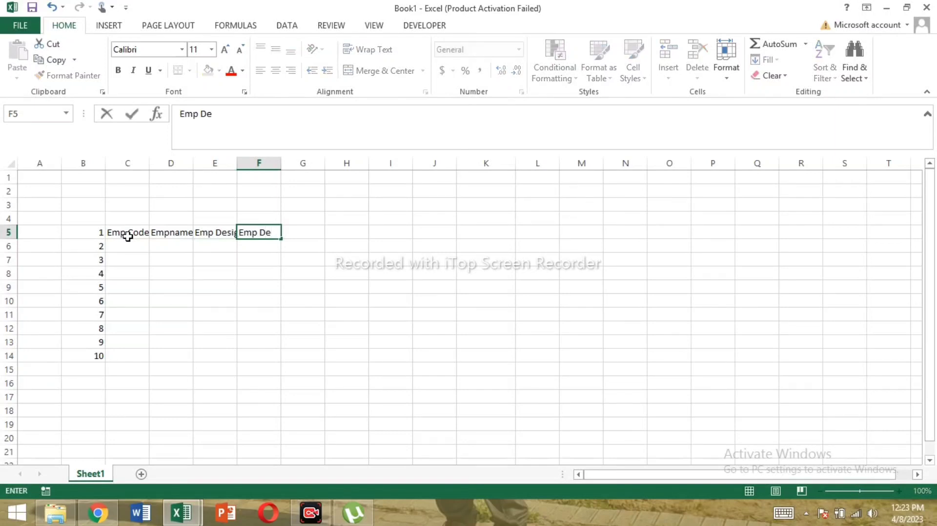
type("partment")
key("ctrl+Return")
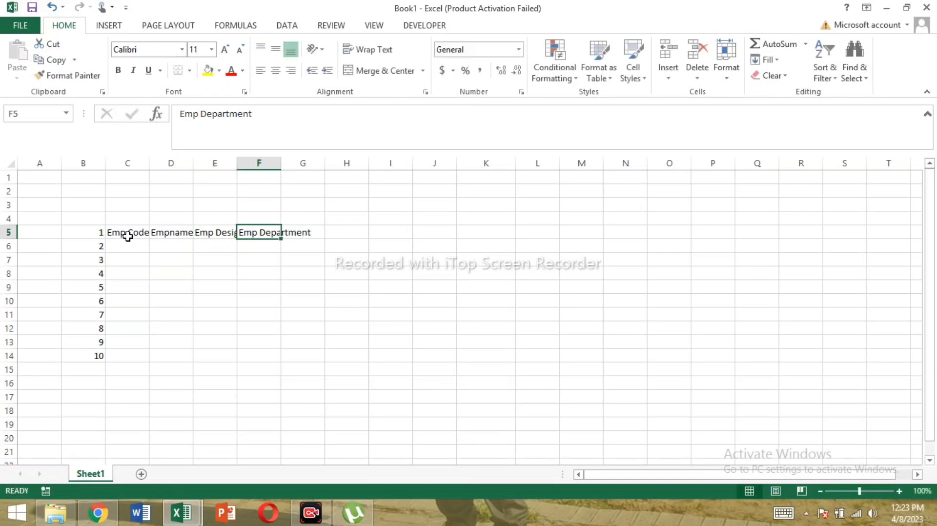
Autofit the widths of columns C through F to their header text.
double_click(149, 163)
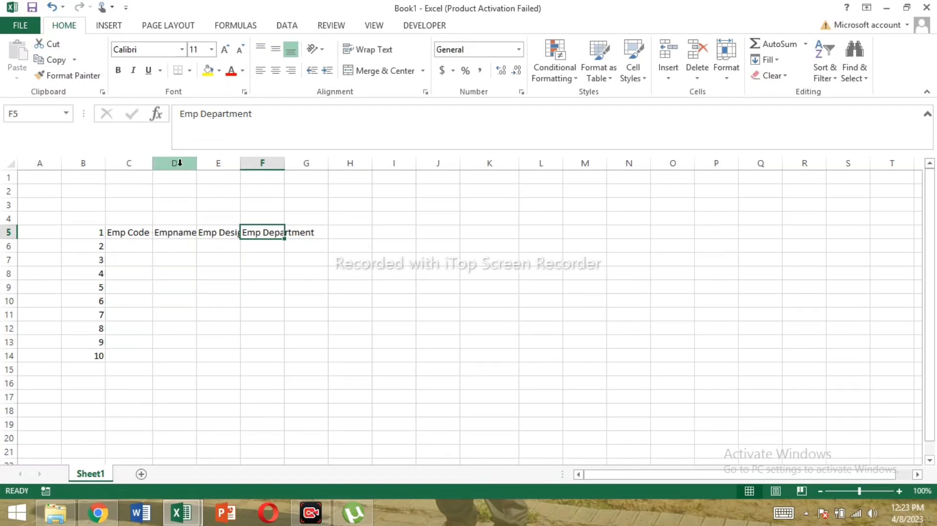
double_click(197, 163)
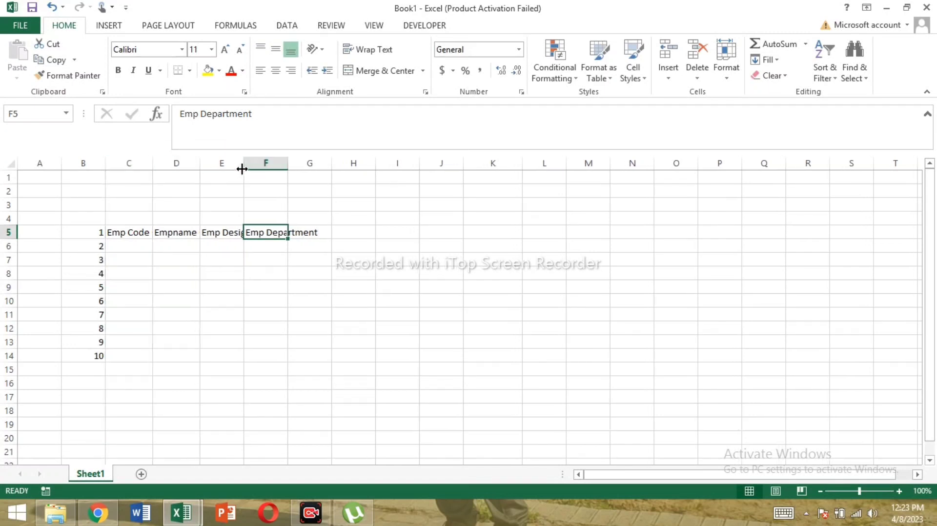
double_click(243, 164)
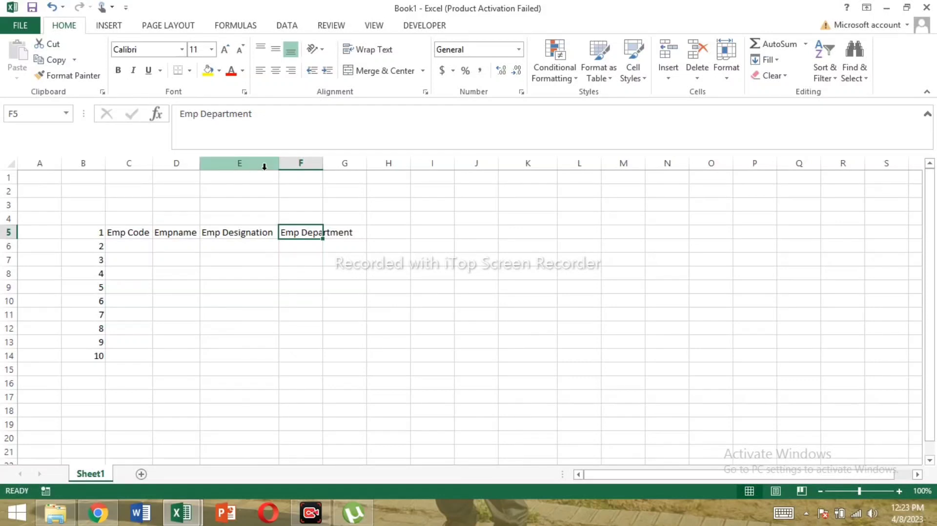
double_click(322, 164)
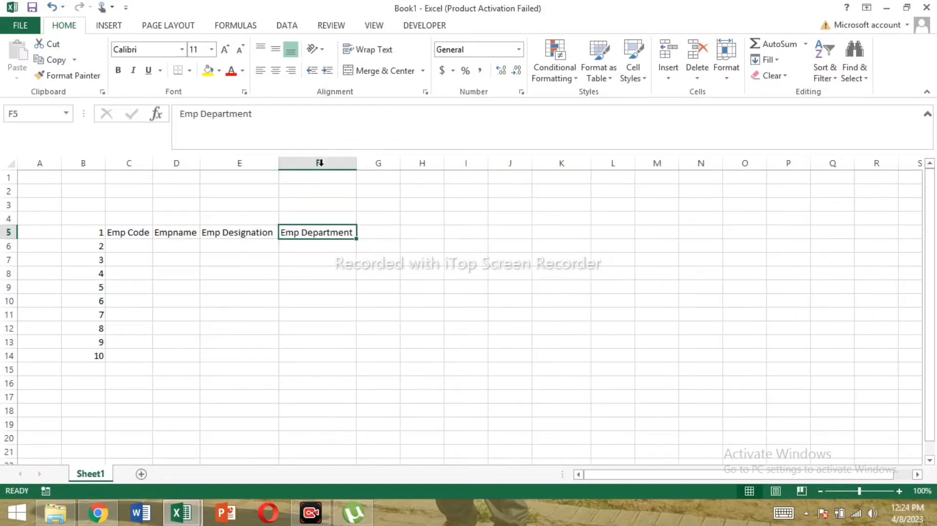
left_click(120, 256)
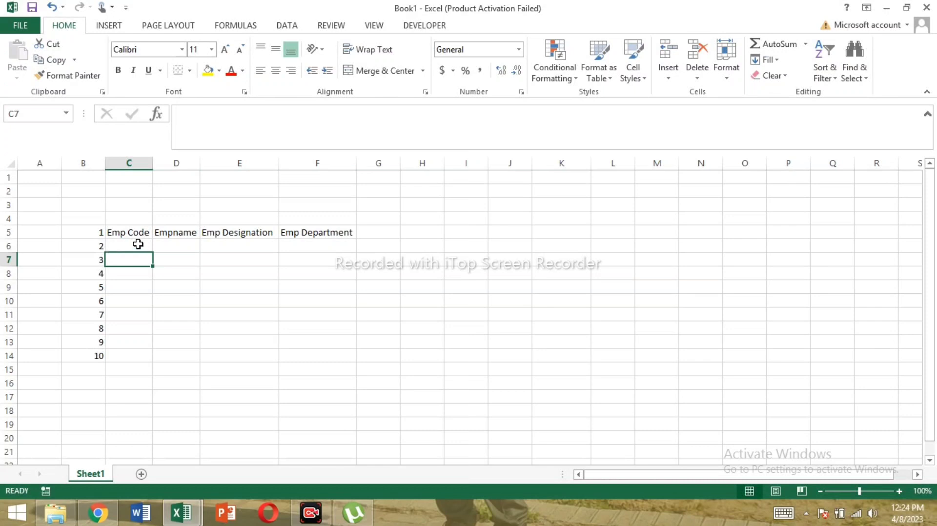
left_click(138, 244)
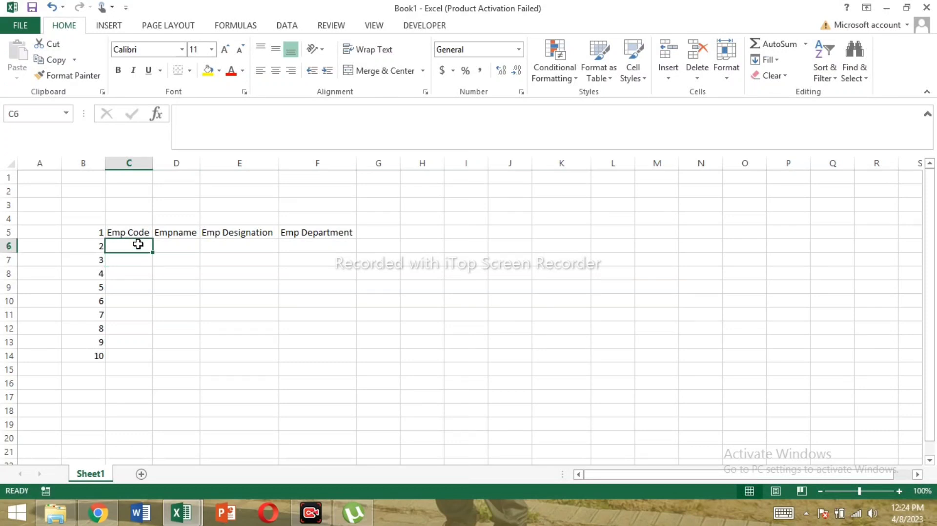
Correct the header in D5 to read "Emp name".
double_click(173, 232)
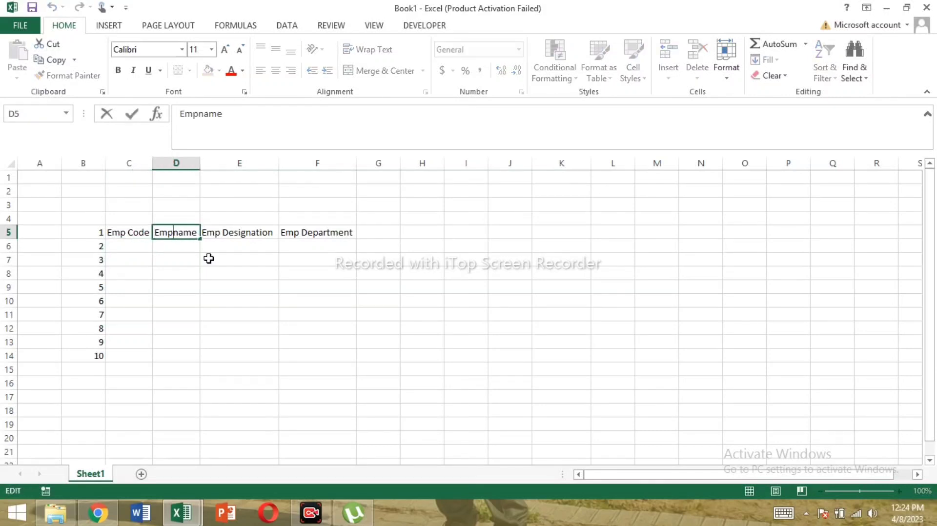
left_click(161, 289)
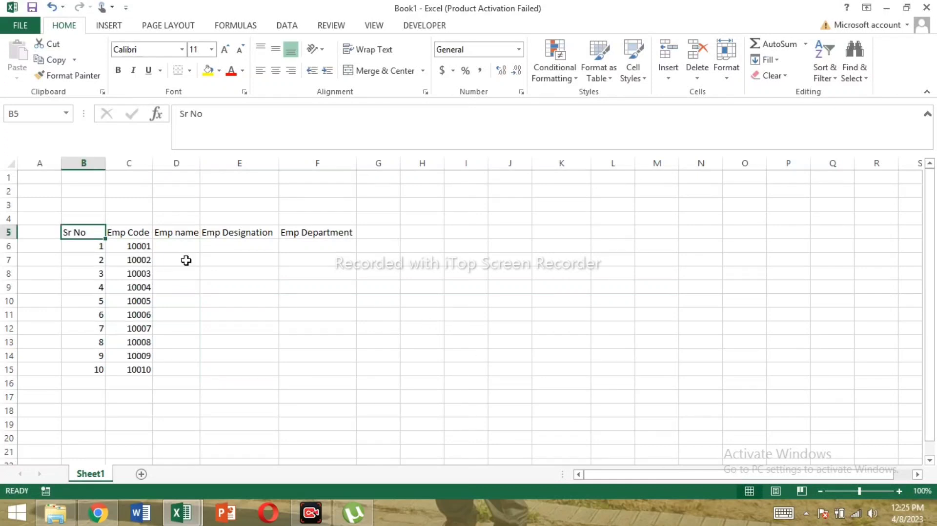
left_click(162, 244)
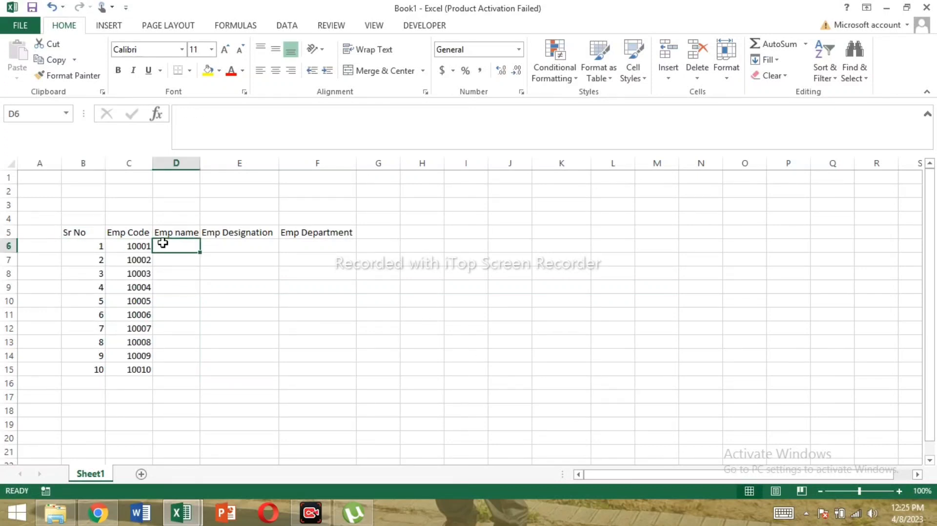
left_click(126, 269)
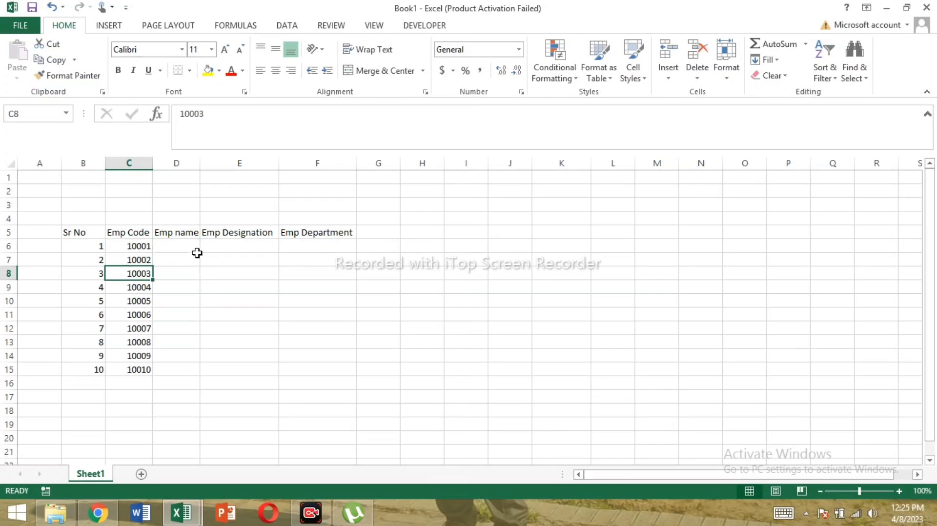
left_click(179, 245)
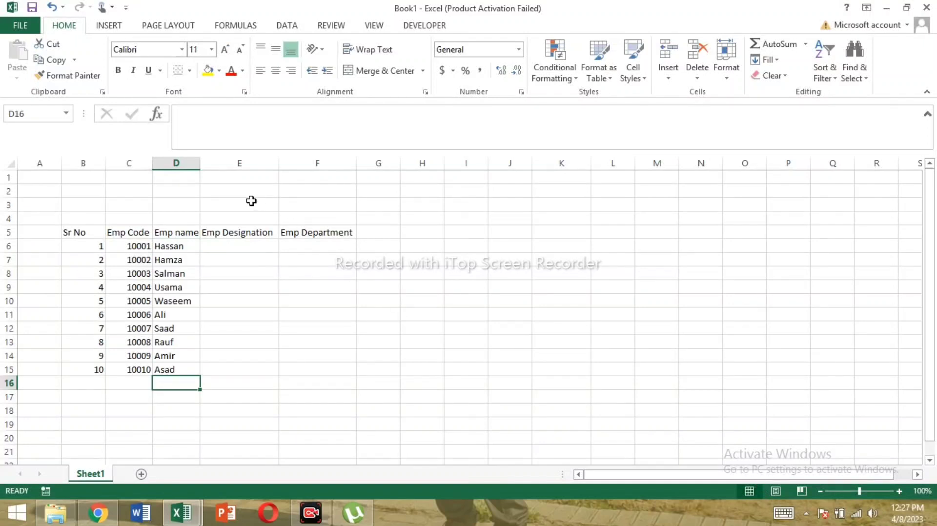
left_click(233, 248)
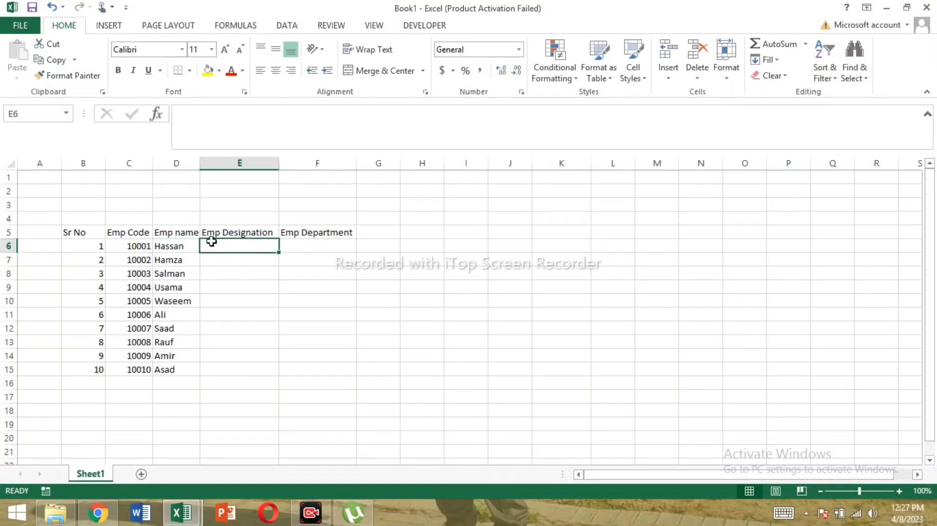
left_click(376, 262)
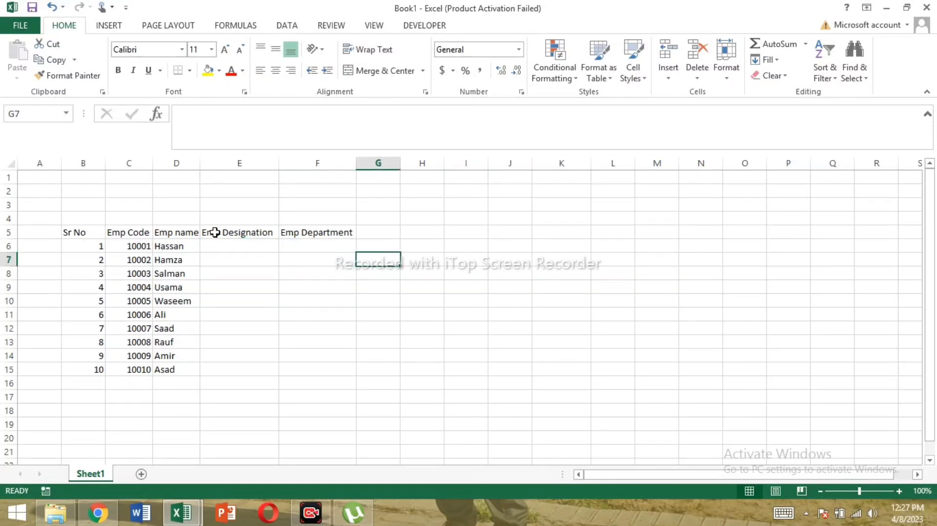
Enter "IT" as the department in F6 and fill it down to F15.
left_click(271, 246)
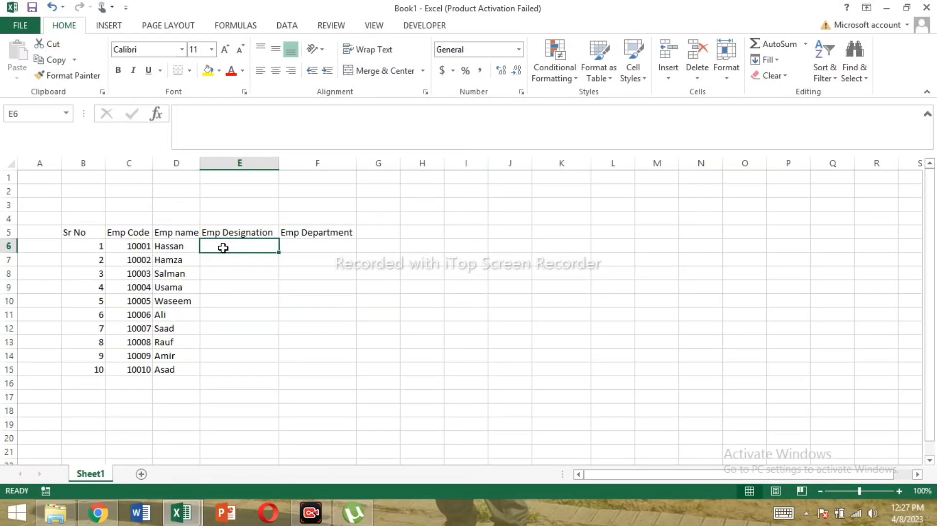
key("Right")
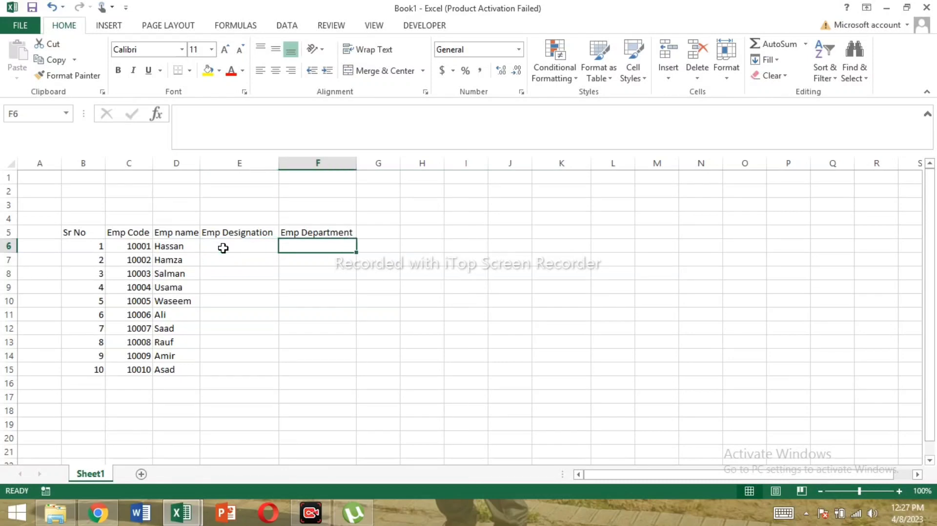
type("Main")
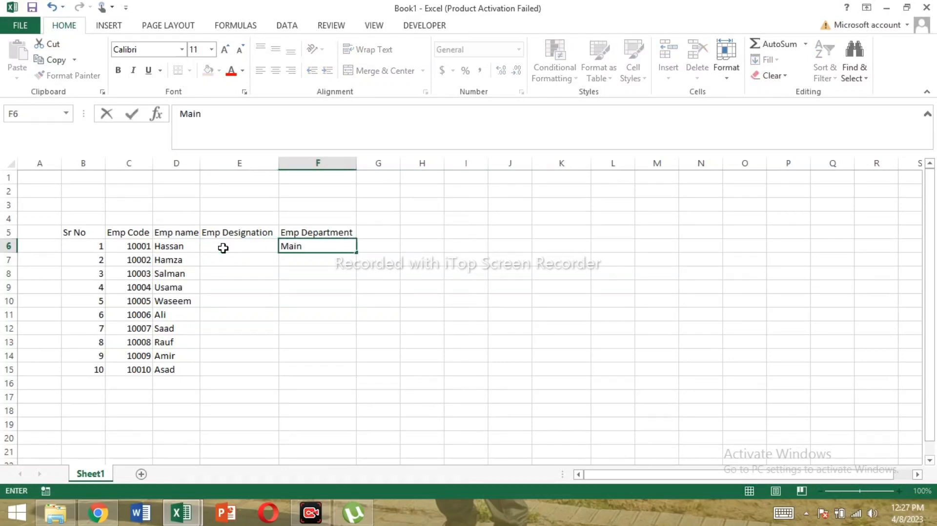
type("tena")
key("BackSpace")
key("BackSpace")
key("BackSpace")
key("BackSpace")
key("BackSpace")
key("BackSpace")
key("BackSpace")
key("BackSpace")
type("IT")
key("Return")
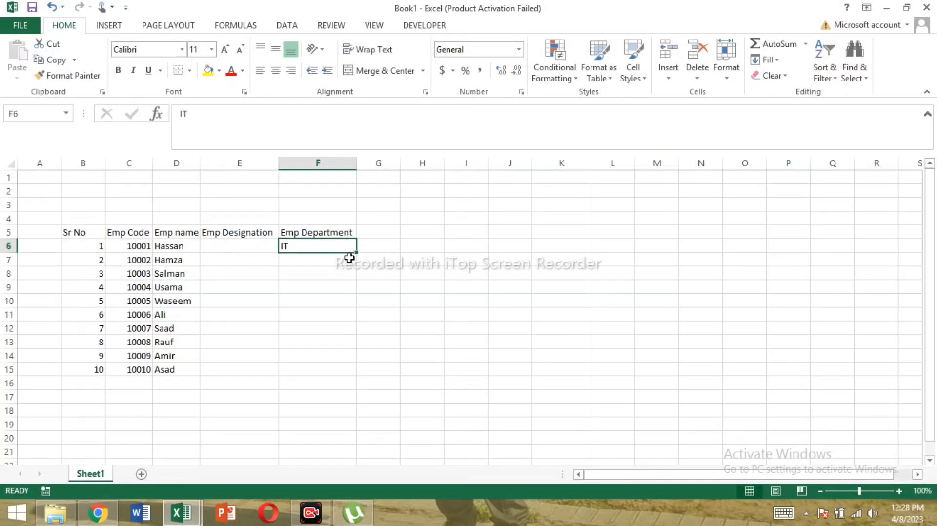
left_click_drag(357, 252, 356, 376)
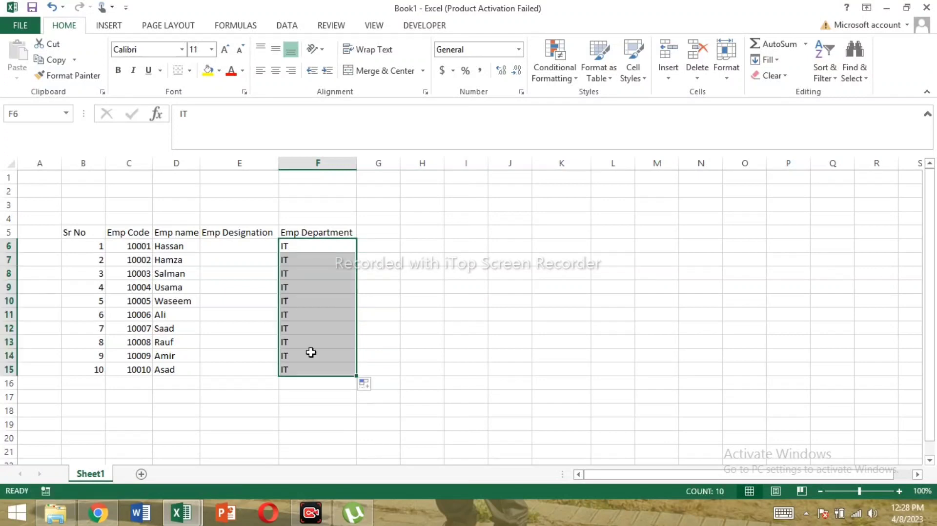
Enter the designation "Software Engineer" for the first employee in E6.
left_click(236, 258)
left_click(238, 249)
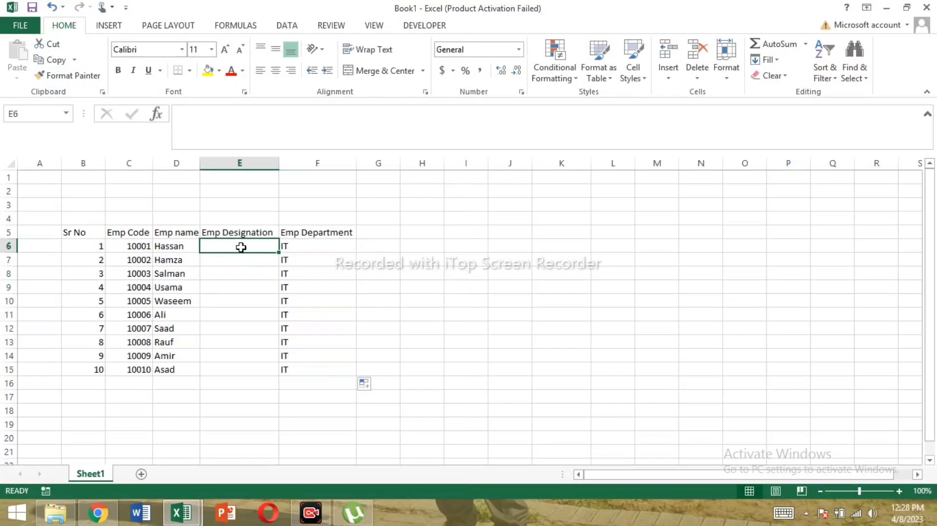
type("So")
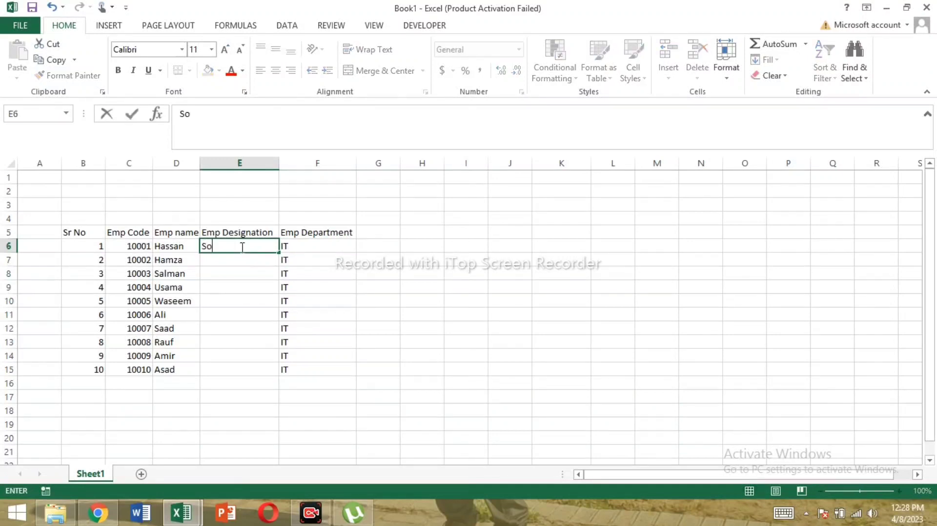
type("ftware Engi")
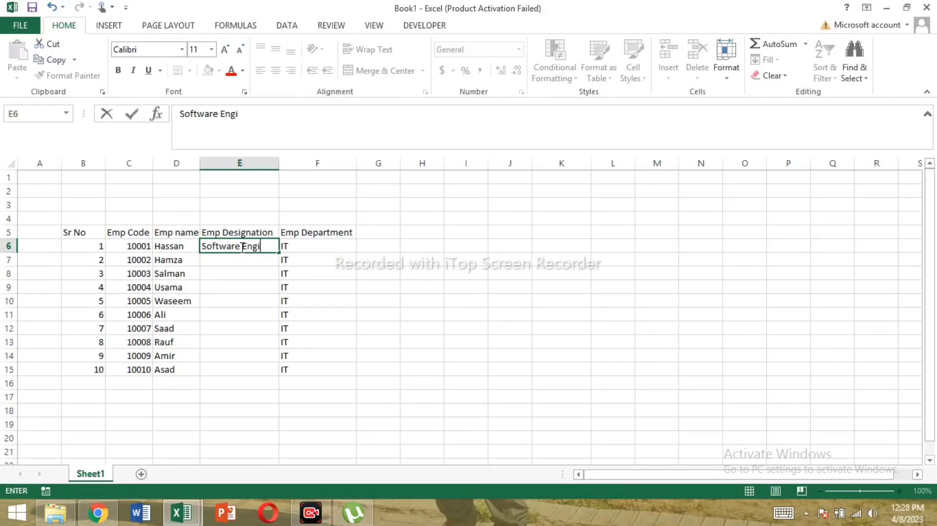
type("neer")
key("Return")
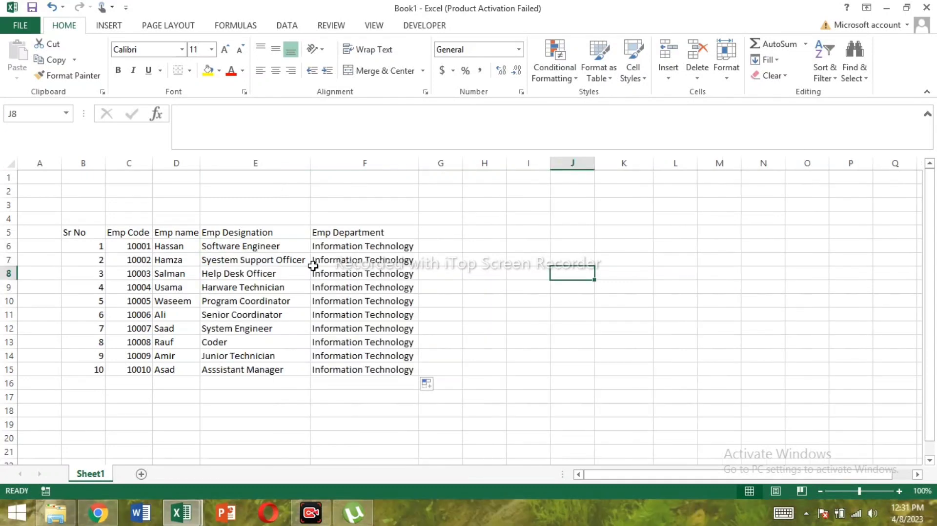
Review the designations listed in column E from row 6 to row 15.
left_click(249, 249)
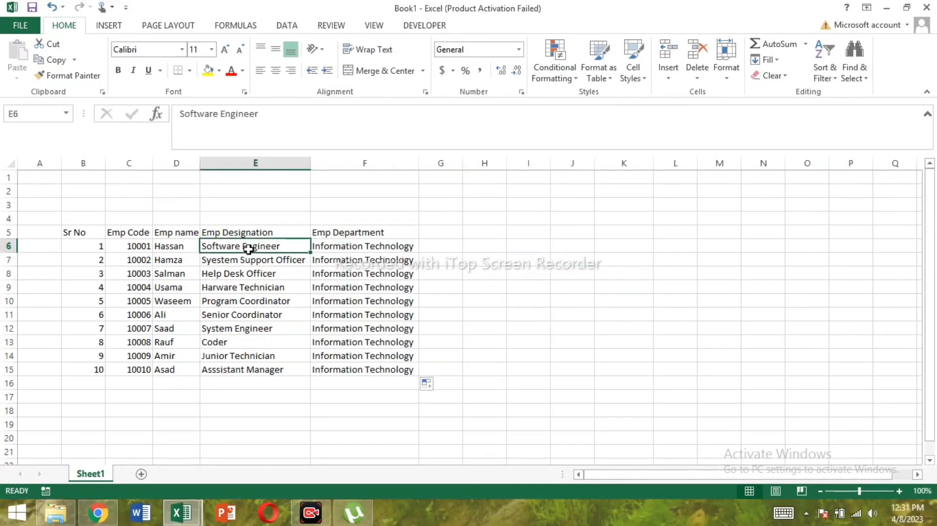
key("Down")
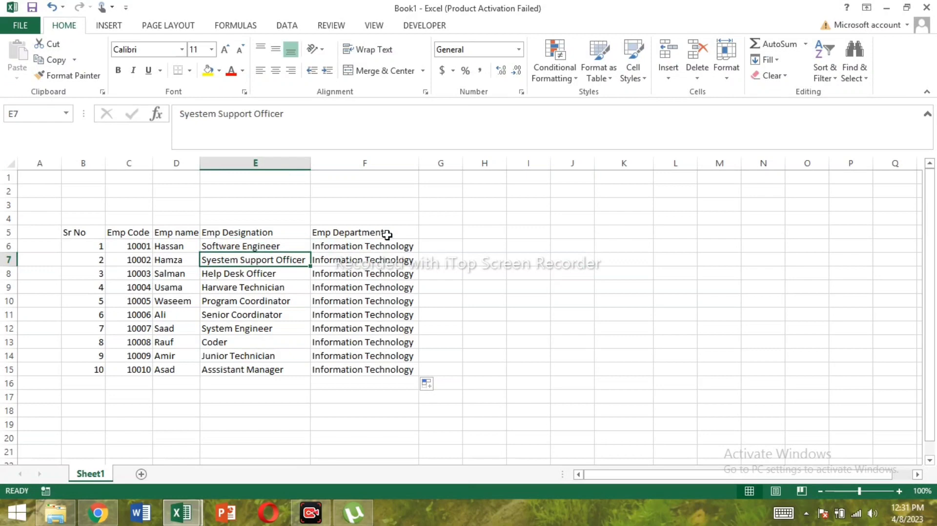
key("Down")
key("Down")
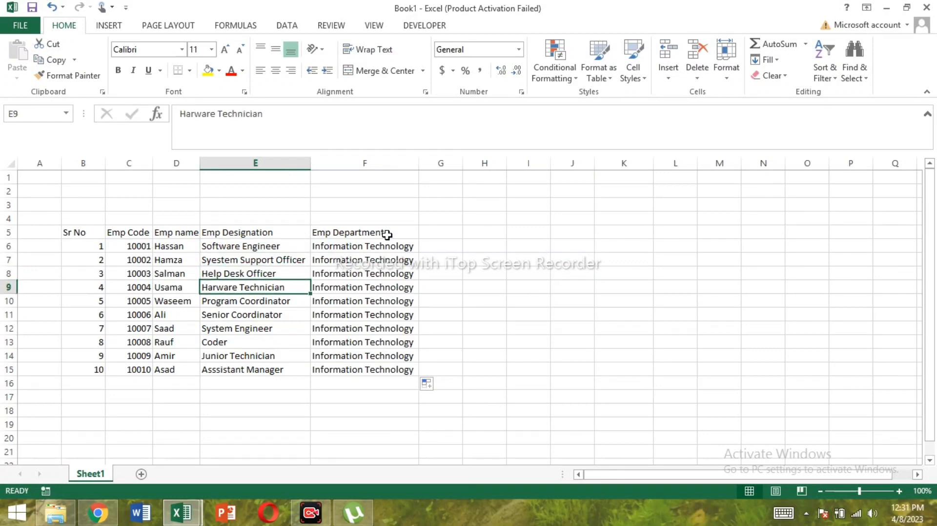
key("Down")
key("Down")
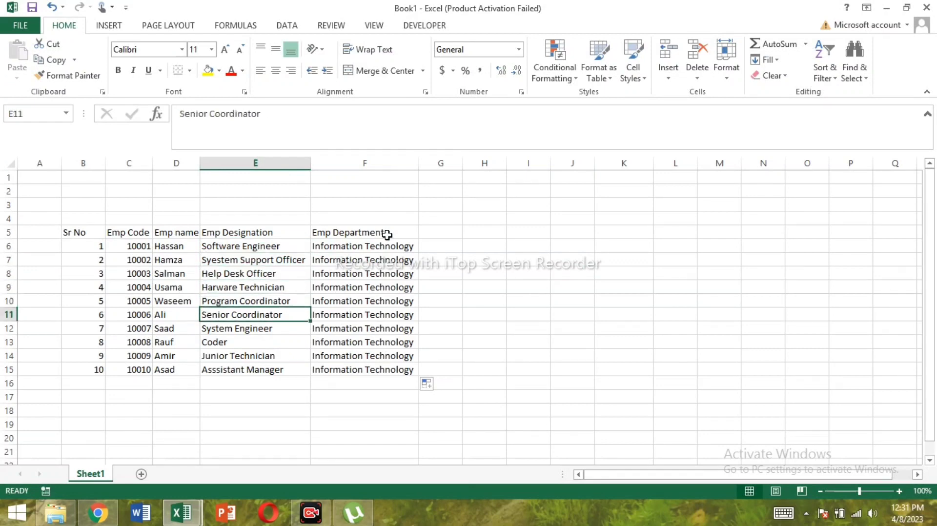
key("Down")
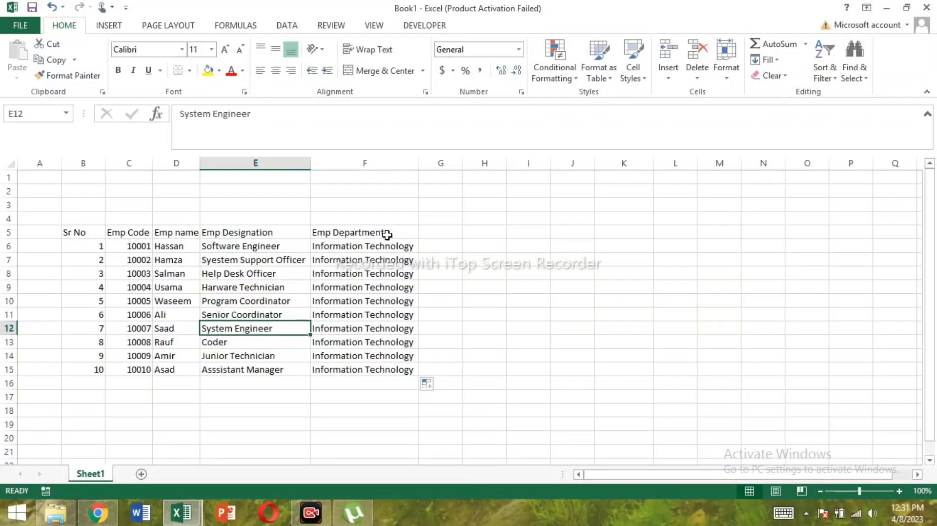
key("Down")
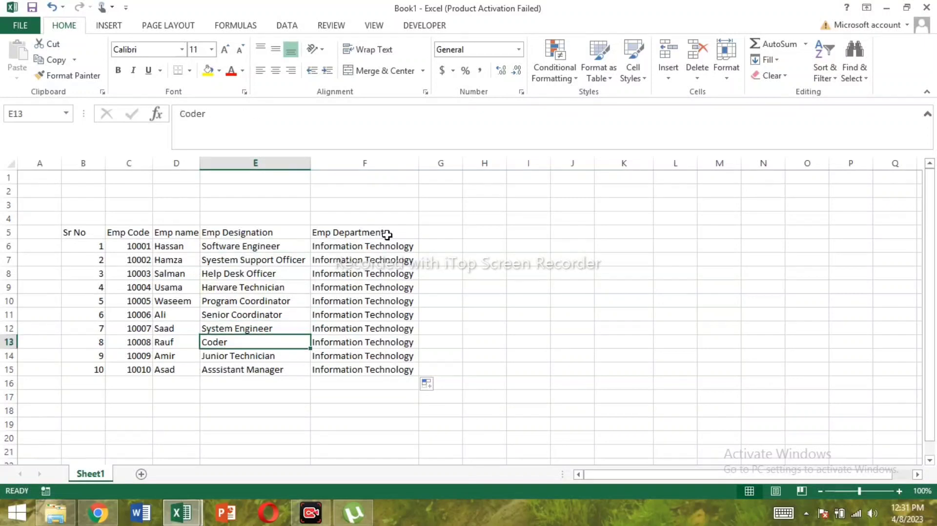
key("Down")
key("Down")
key("Up")
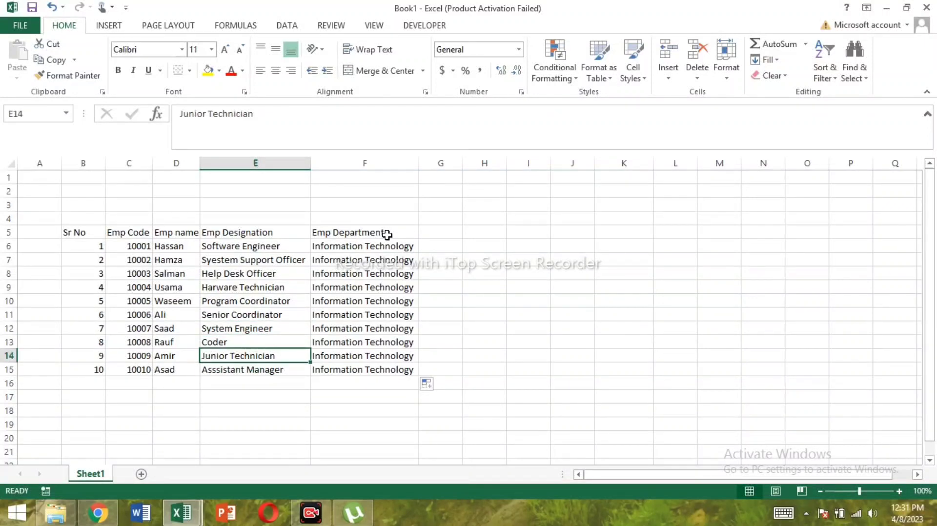
key("Up")
key("Up")
key("Up")
key("Up")
key("Up")
key("Up")
key("Up")
key("Up")
key("Down")
Check the department entries in column F and the employee names in column D against the designations.
key("Right")
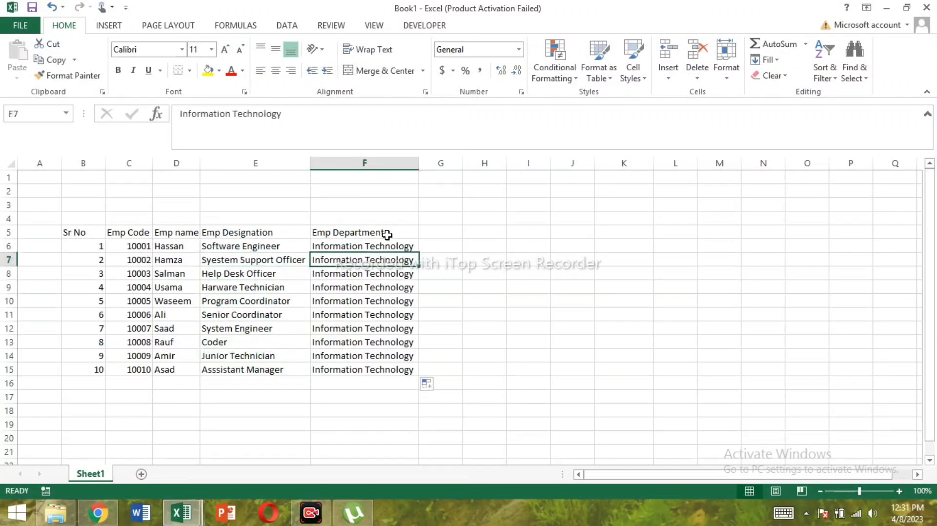
key("Down")
key("Down")
key("Down")
key("Down")
key("Down")
key("Down")
key("Down")
key("Down")
key("Left")
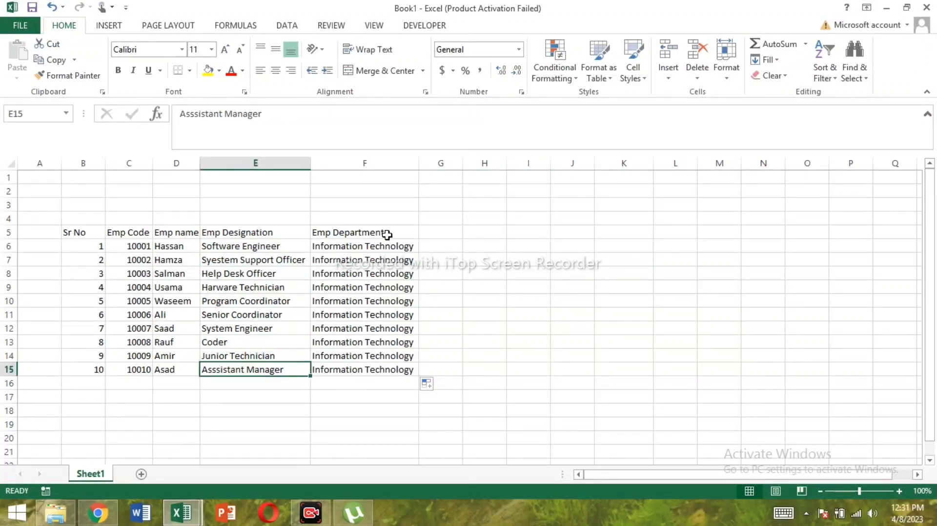
key("Left")
key("Left")
key("Right")
key("Up")
key("Up")
key("Up")
key("Up")
key("Up")
key("Up")
key("Up")
key("Up")
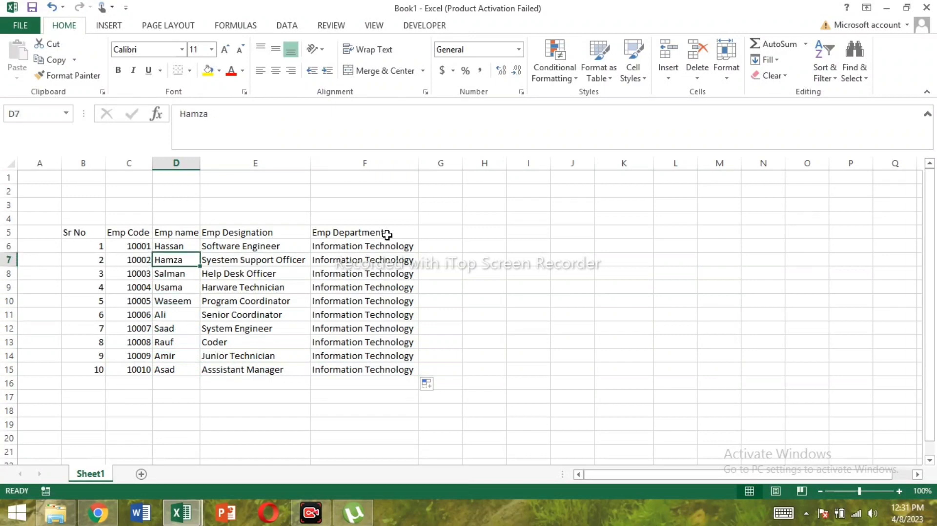
key("Right")
key("Right")
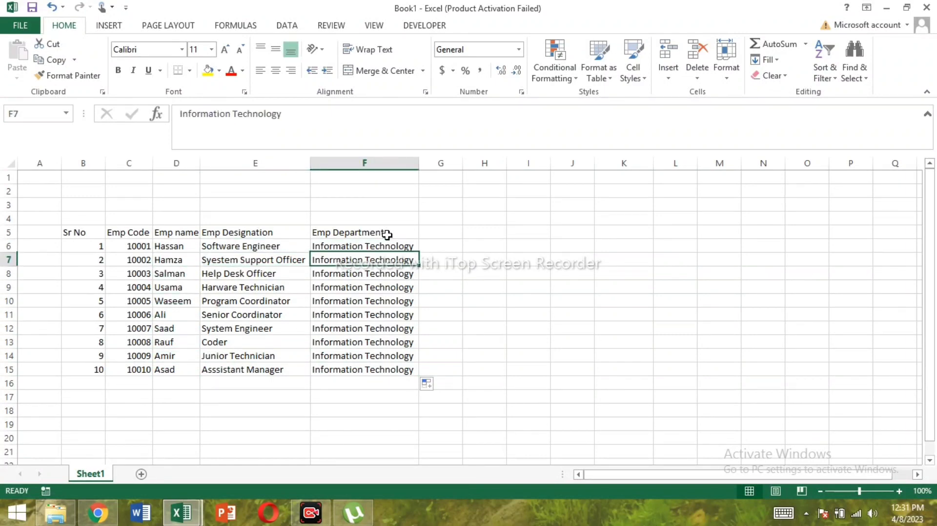
key("Down")
key("Down")
key("Down")
key("Up")
key("Up")
key("Up")
key("Up")
key("Right")
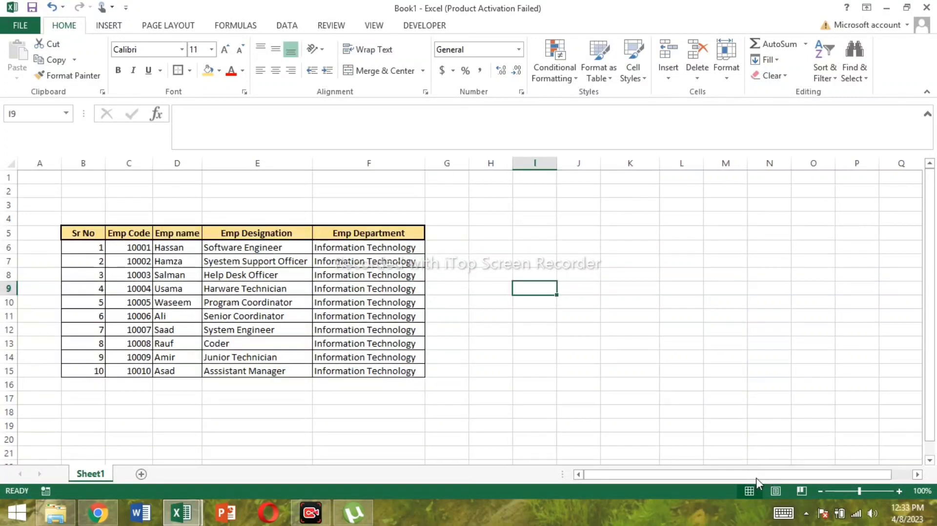
key("super+c")
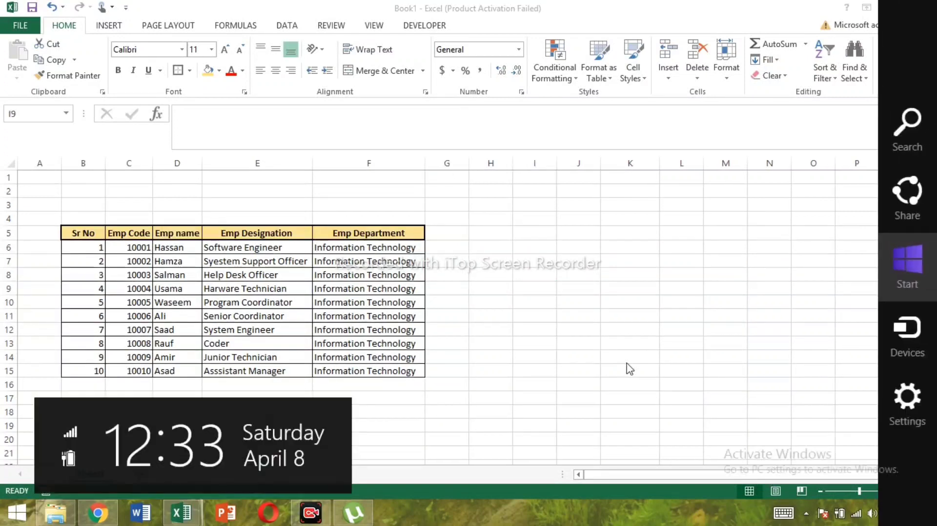
key("Escape")
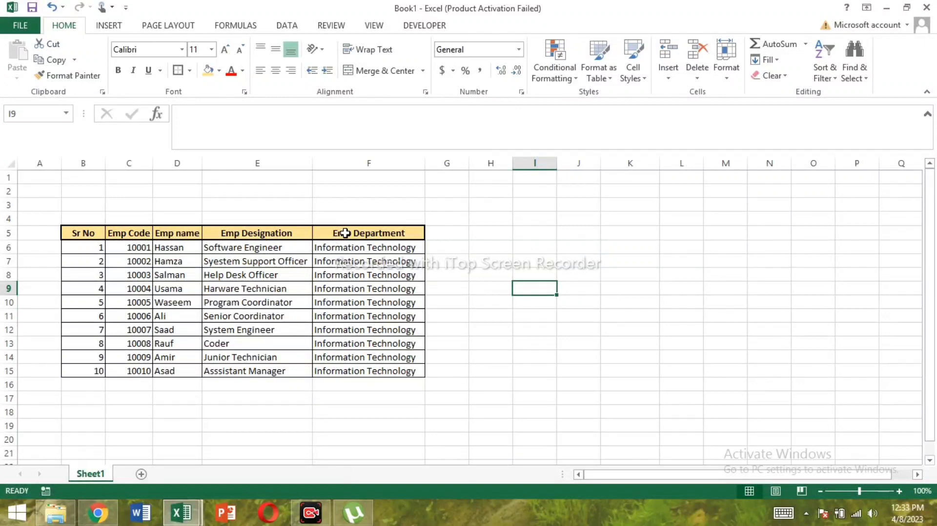
Merge and center the Emp Department header across F4:F5 and the Emp Designation header across E4:E5.
left_click_drag(345, 233, 355, 218)
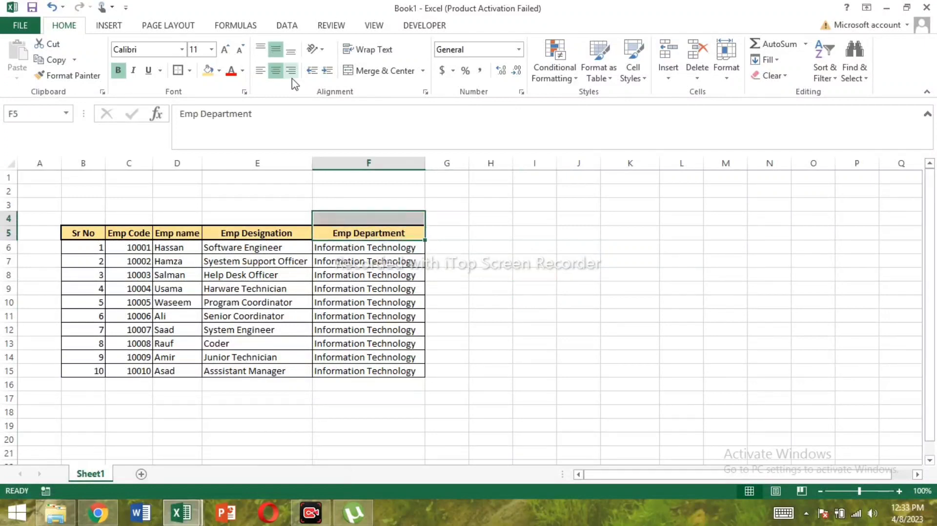
left_click(373, 70)
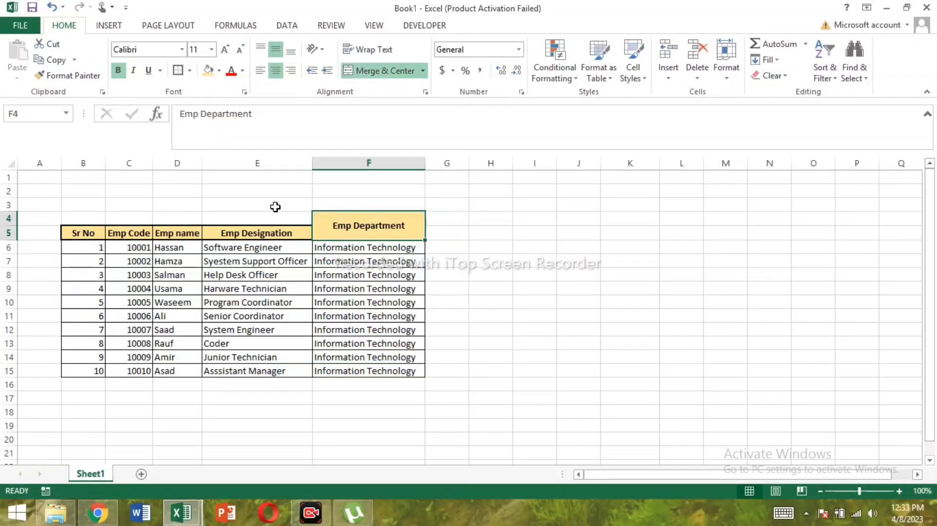
mouse_move(281, 232)
left_mouse_down()
mouse_move(268, 232)
mouse_move(279, 217)
left_mouse_up()
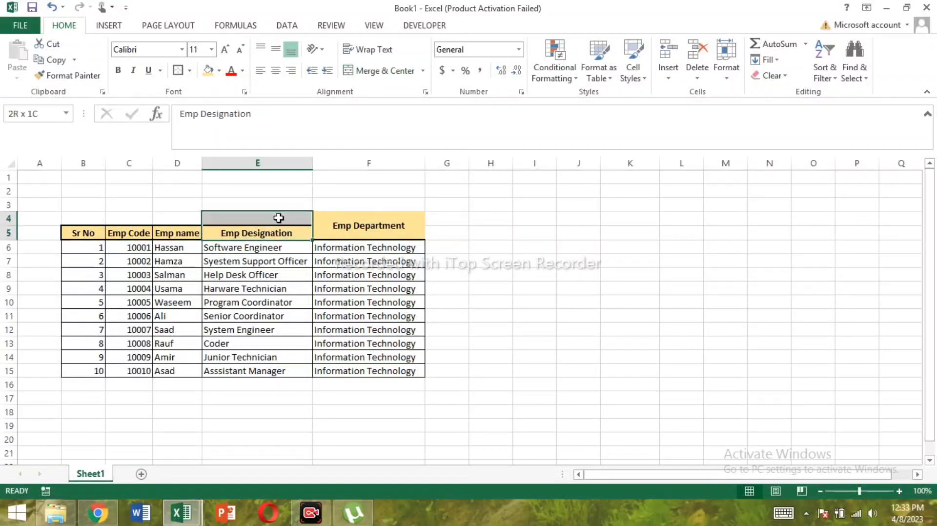
left_click(383, 70)
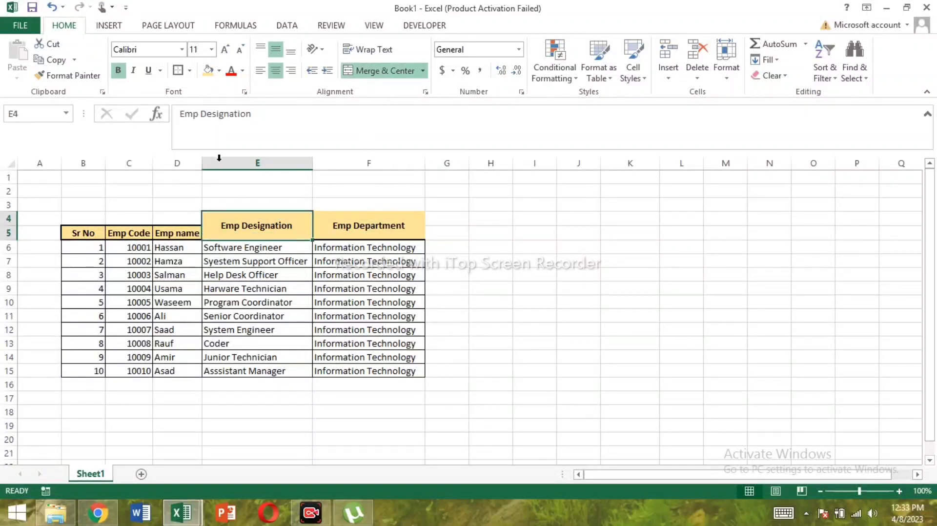
Merge and center the Emp name header across D4:D5, Emp Code across C4:C5 and Sr No across B4:B5.
left_click_drag(173, 233, 181, 221)
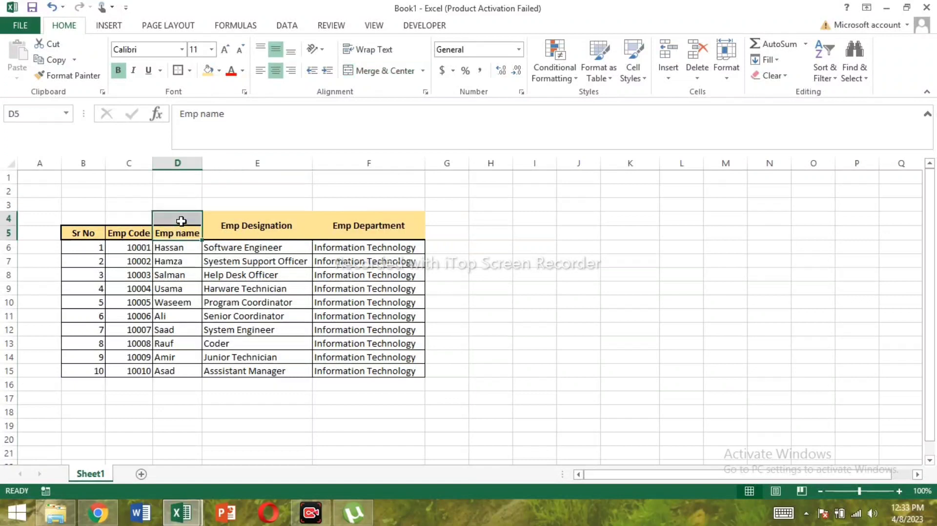
left_click(379, 72)
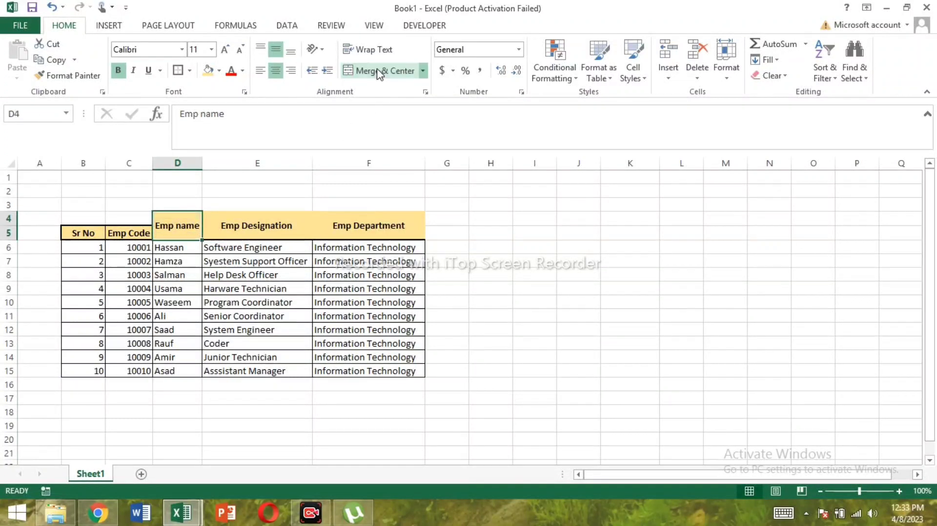
left_click_drag(125, 236, 130, 220)
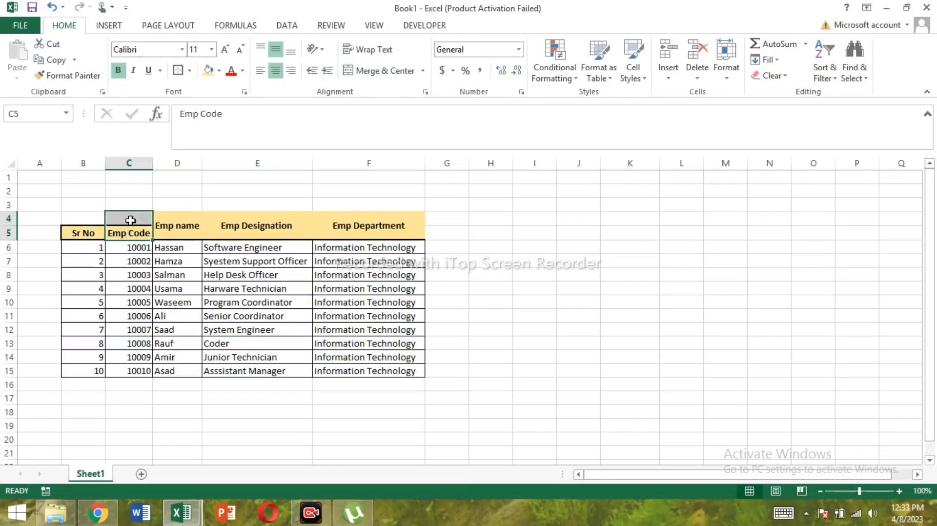
left_click(380, 71)
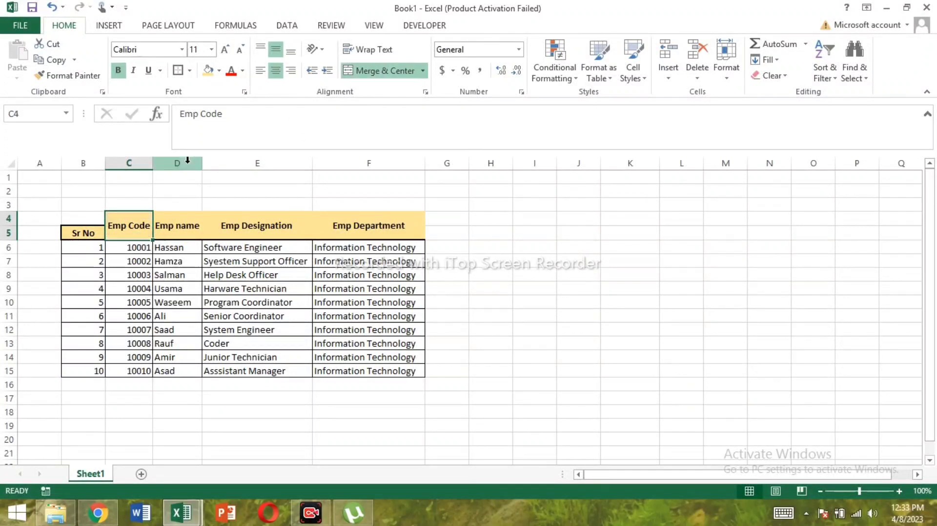
left_click_drag(79, 233, 86, 218)
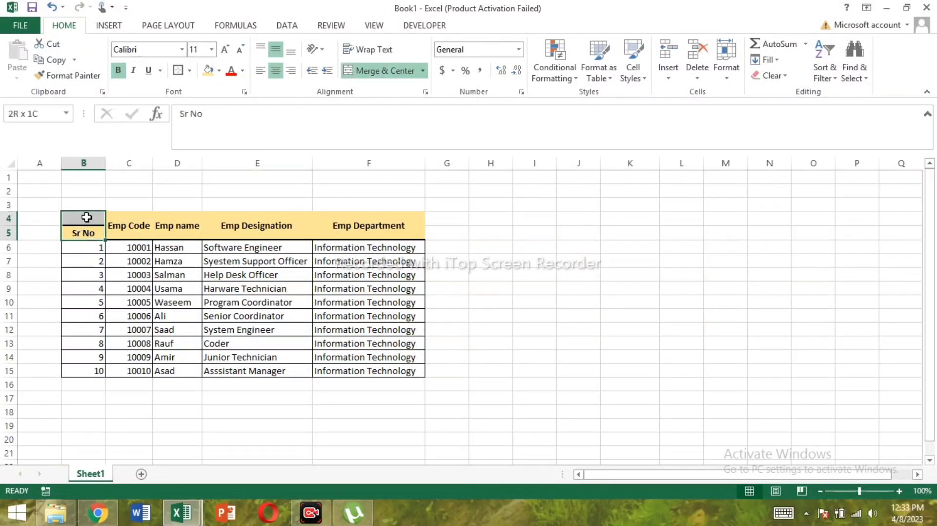
left_click(390, 68)
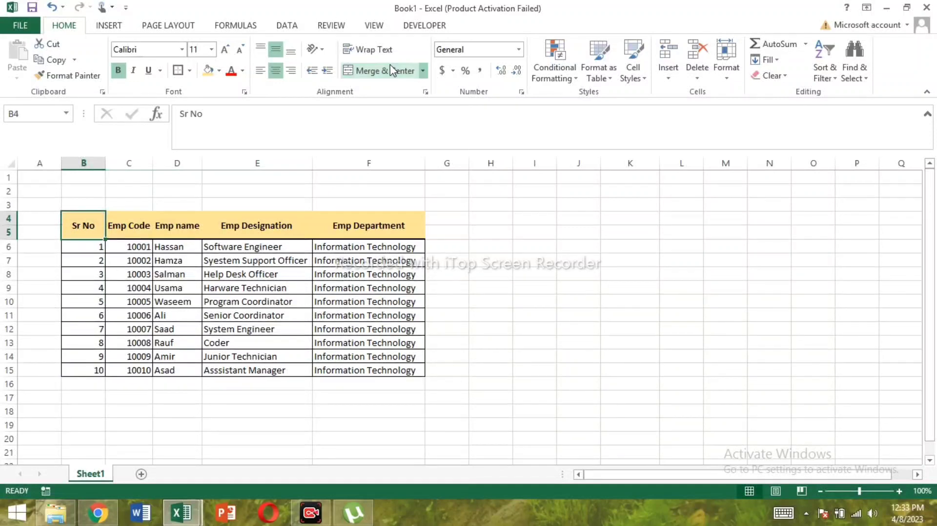
Apply all borders to the merged header cells B4:F5.
left_click(268, 222)
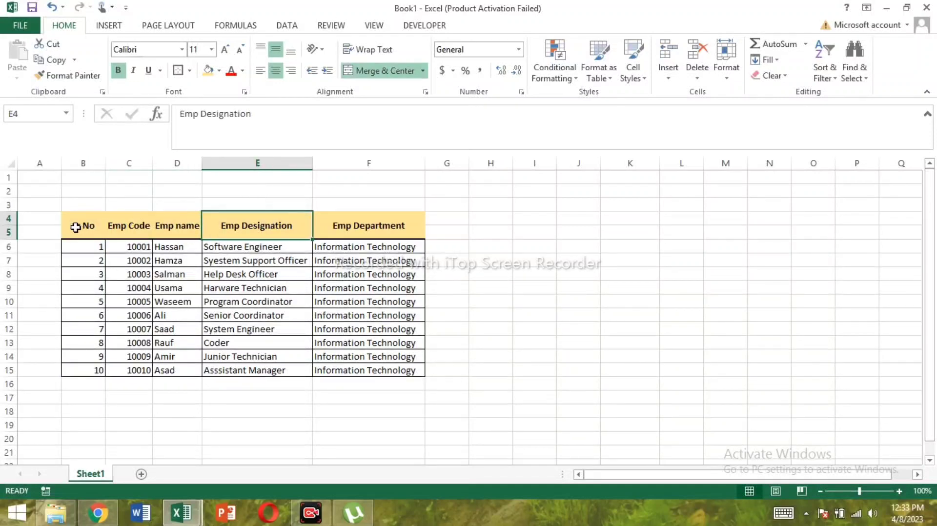
left_click_drag(74, 226, 358, 232)
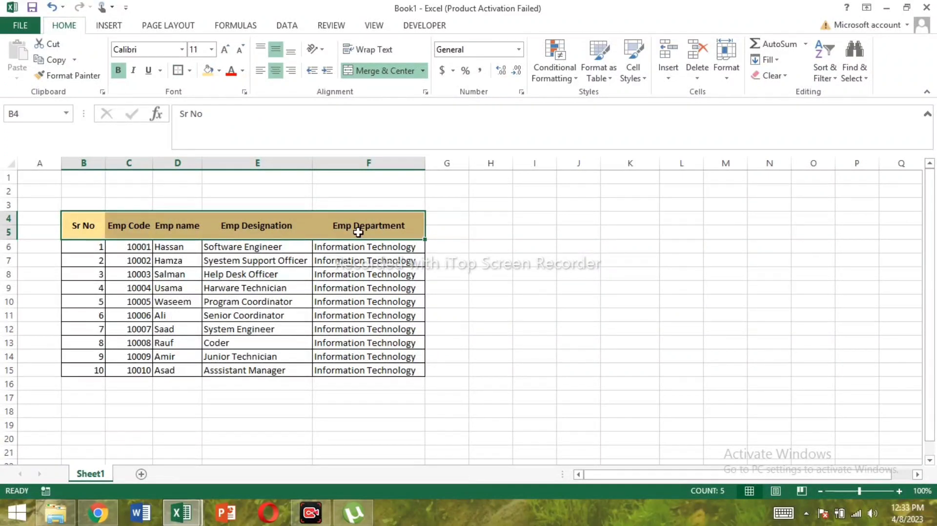
key("alt+h")
key("b")
key("a")
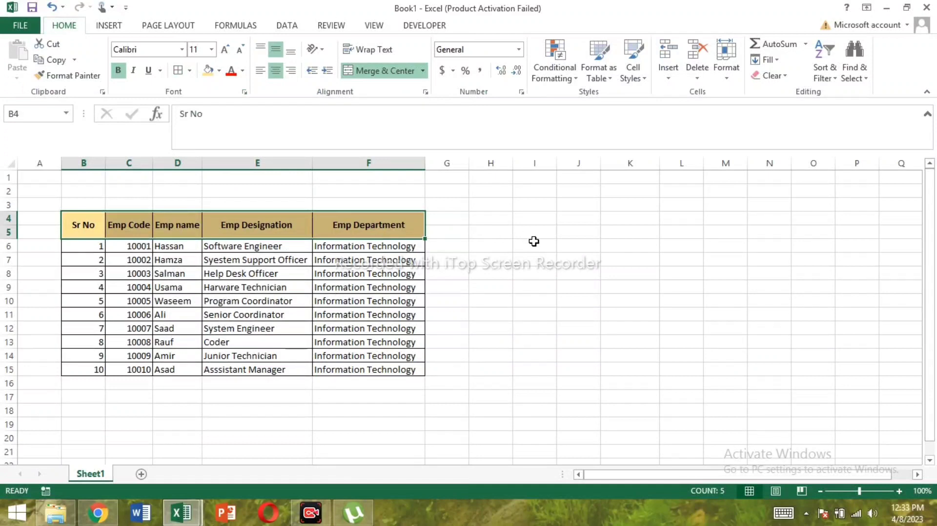
left_click(533, 242)
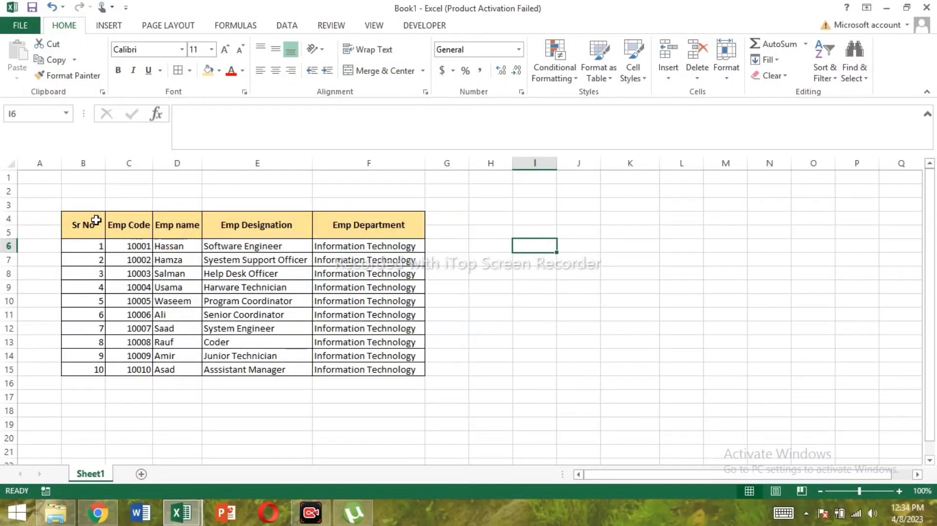
Add a thick box border around the header block B4:F5.
left_click_drag(78, 222, 354, 230)
key("alt+h")
key("m")
key("c")
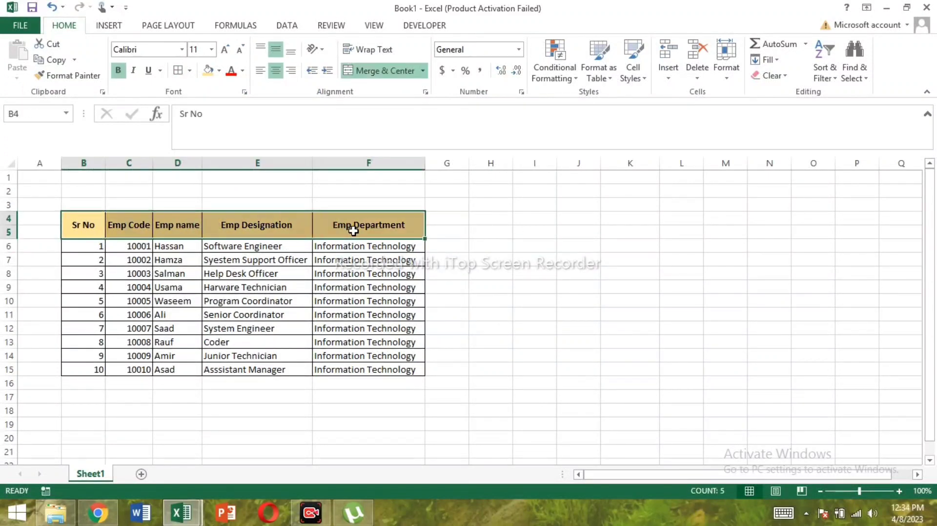
key("alt+h")
key("b")
key("t")
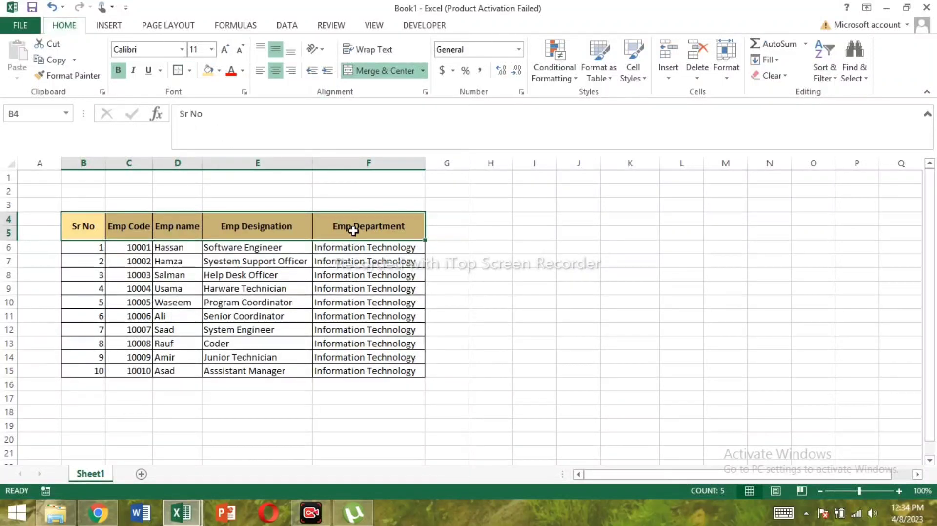
left_click(563, 230)
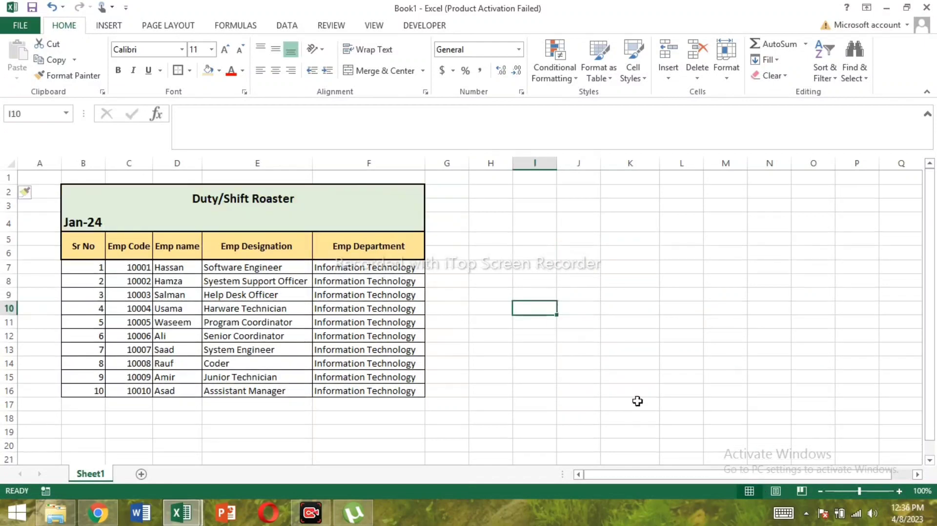
left_click(268, 190)
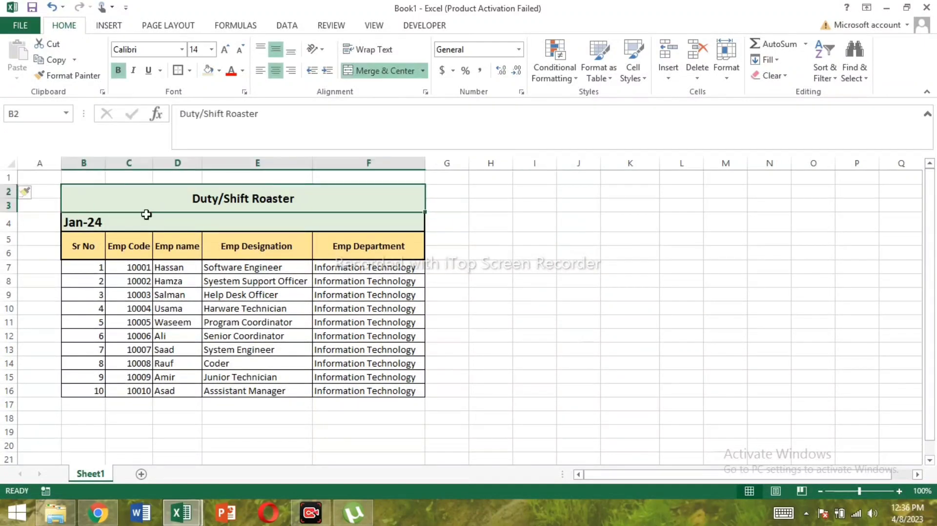
left_click(111, 218)
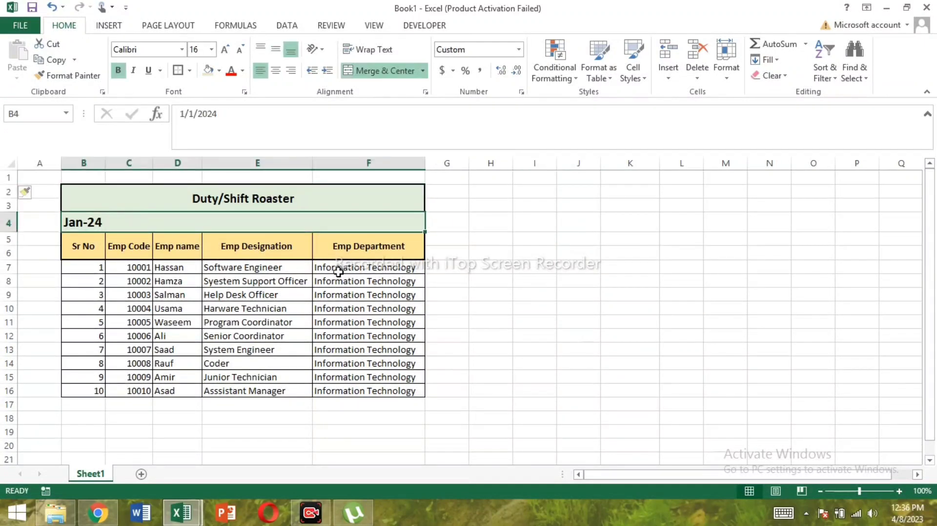
left_click(454, 266)
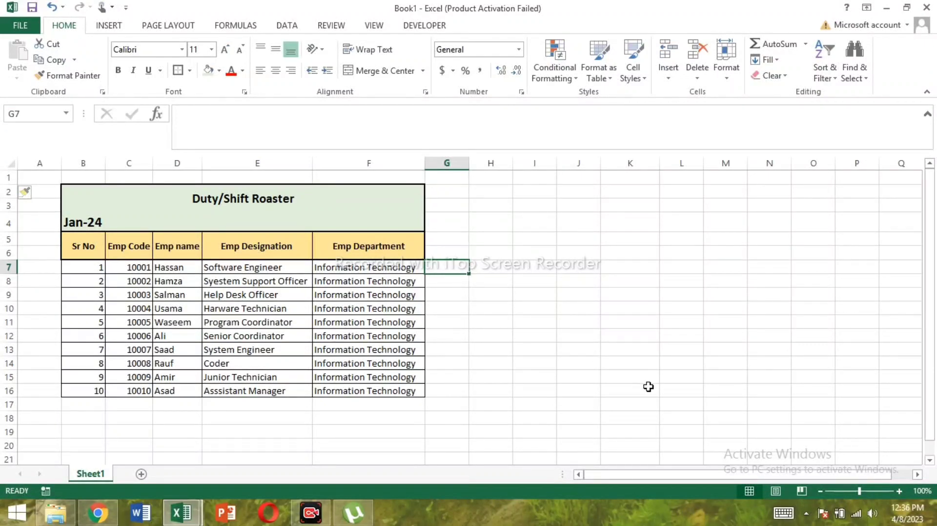
Enter the row labels "Date" in G5 and "Day" in G6 beside the Emp Department header.
left_click(441, 244)
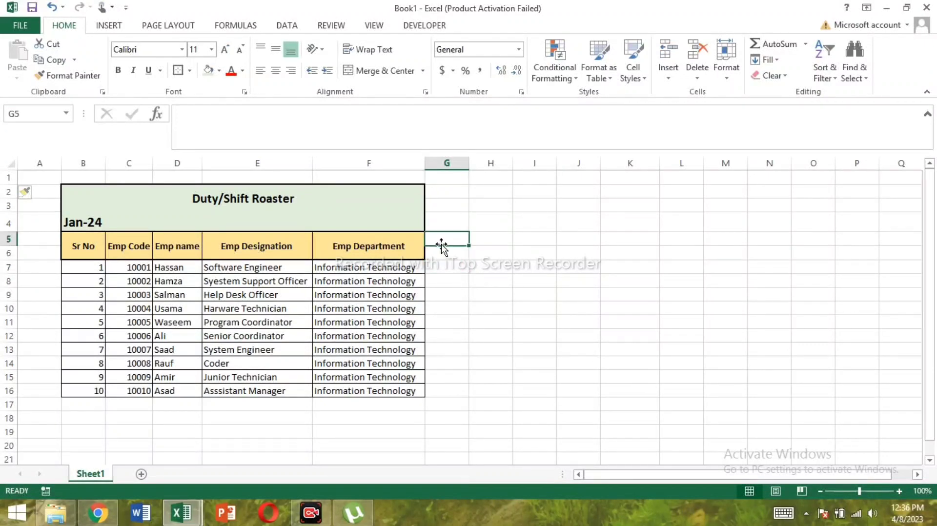
type("Date")
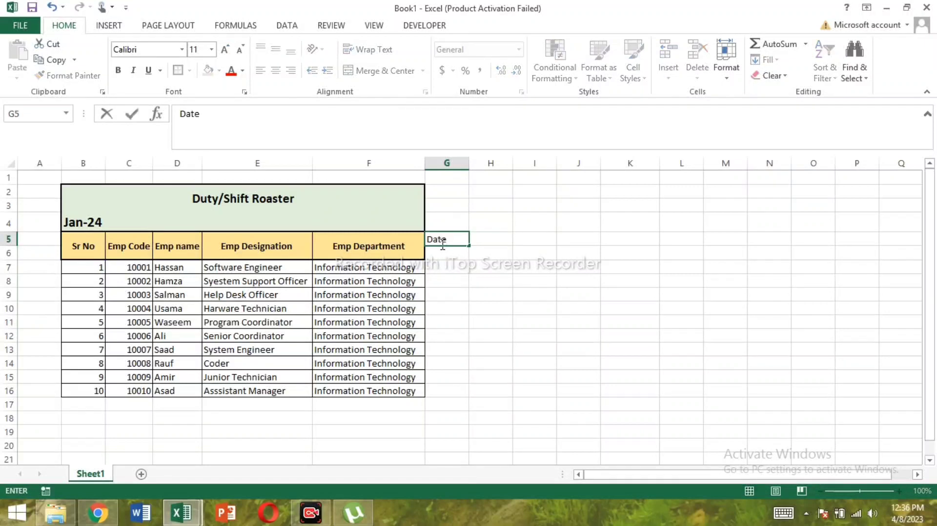
key("Return")
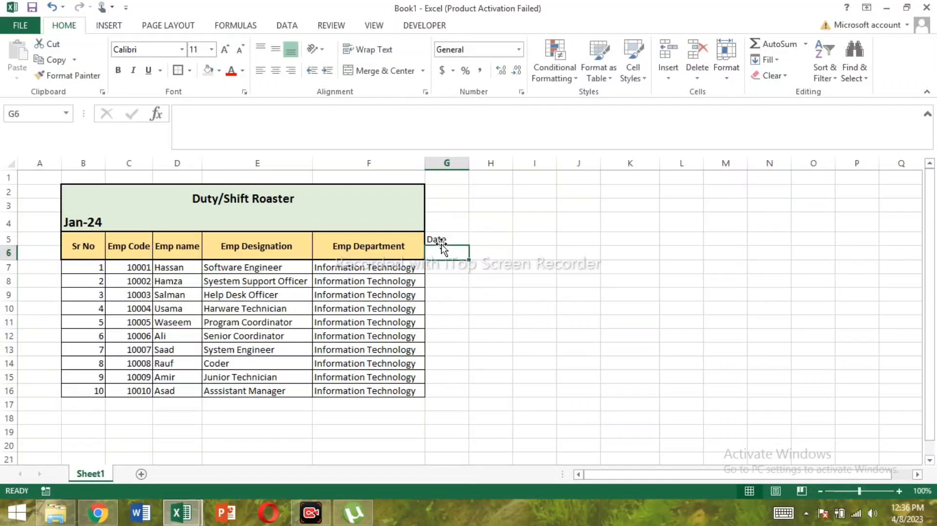
type("Day")
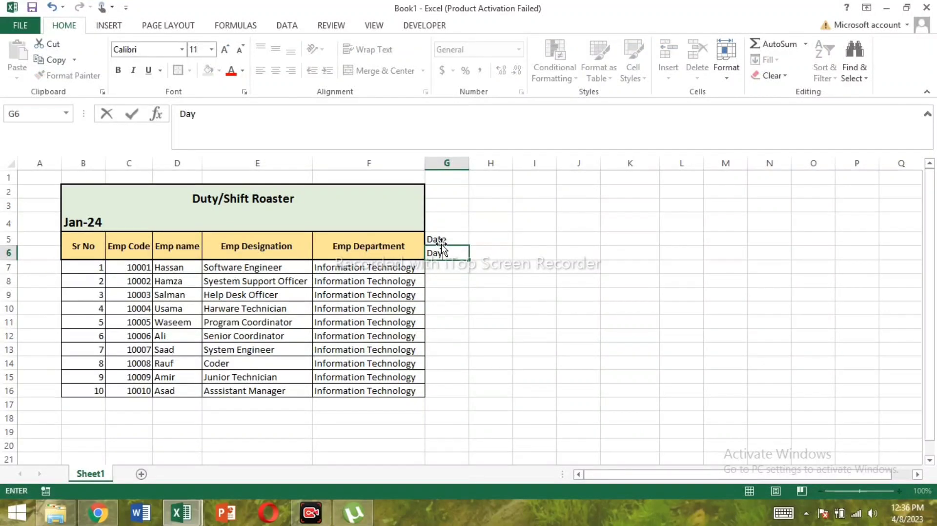
key("Right")
key("Left")
key("Left")
key("Right")
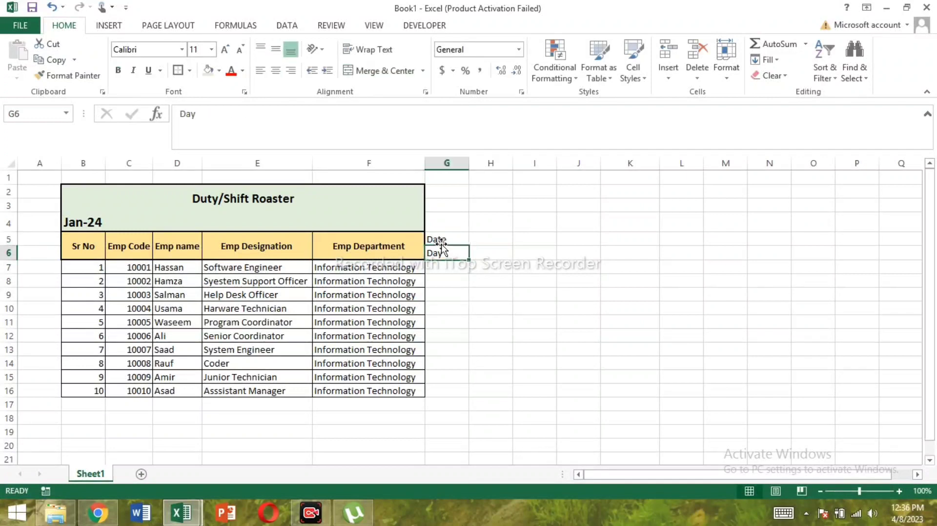
key("Up")
key("Down")
key("Right")
key("Right")
key("Left")
key("Left")
key("Up")
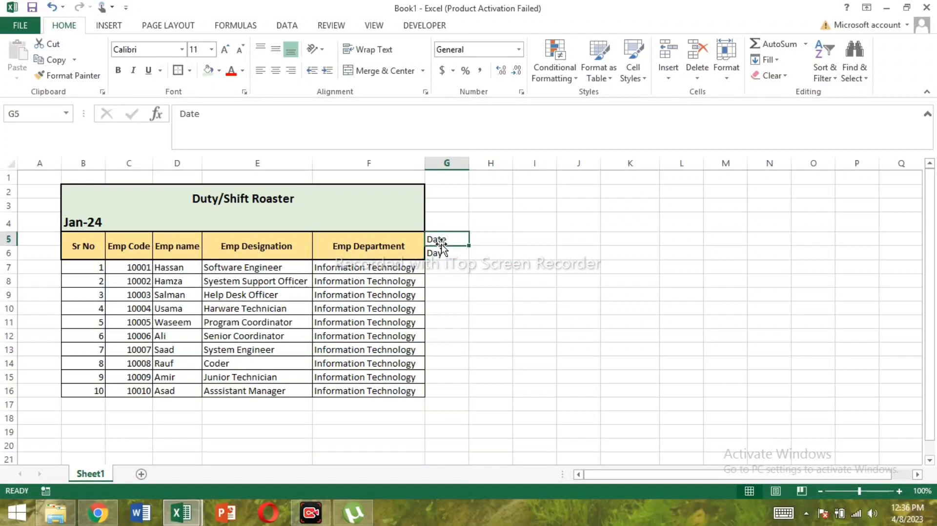
key("Right")
key("Down")
key("Up")
key("Left")
key("Down")
key("Up")
key("Right")
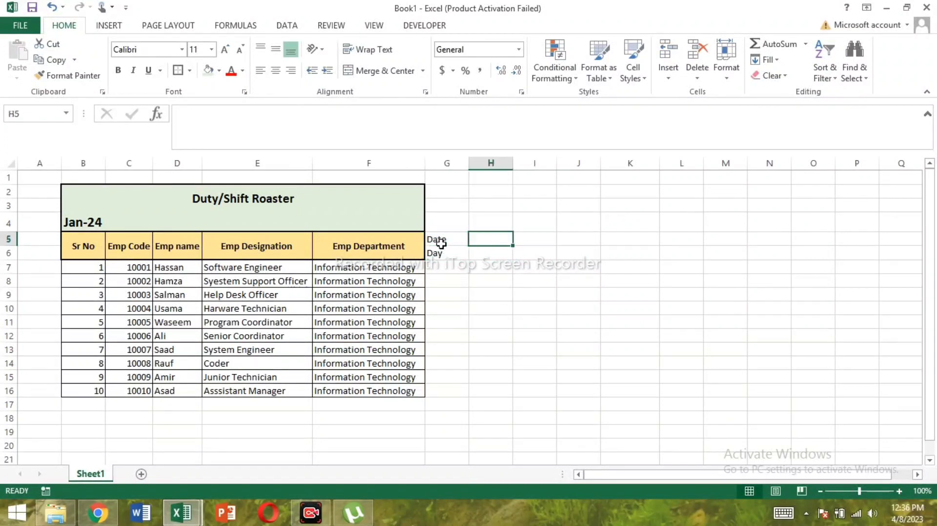
Enter the weekday names "Mon" in H6 and "Tue" in I6 of the Day row.
key("Down")
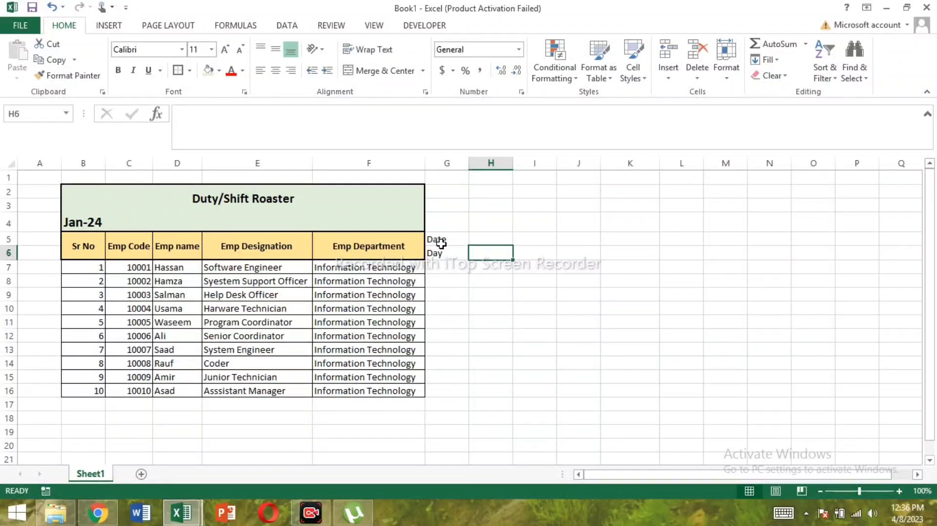
type("Mo")
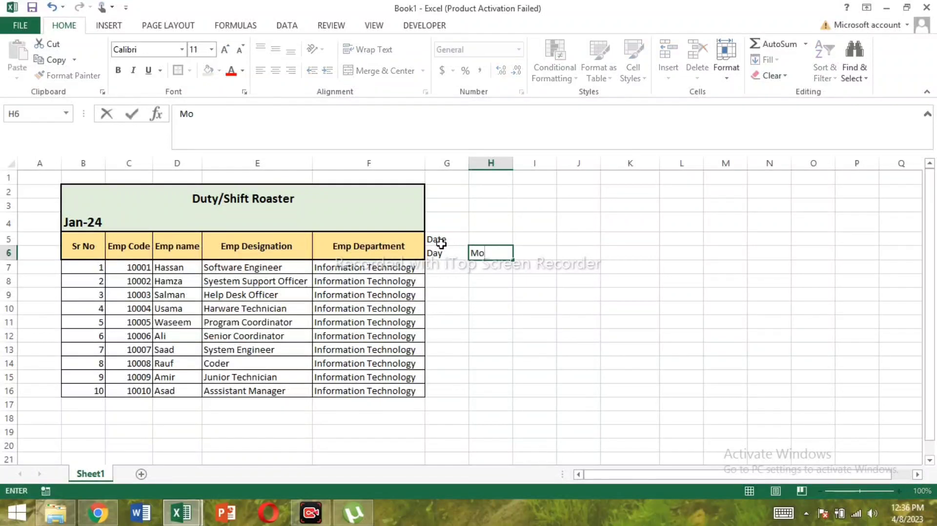
key("Tab")
key("Left")
key("F2")
type("n")
key("Tab")
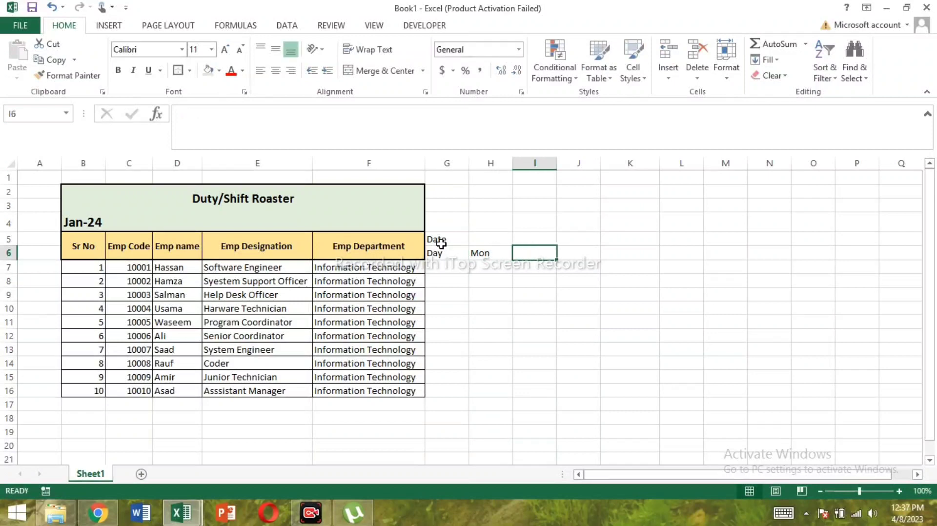
type("Tue")
key("Tab")
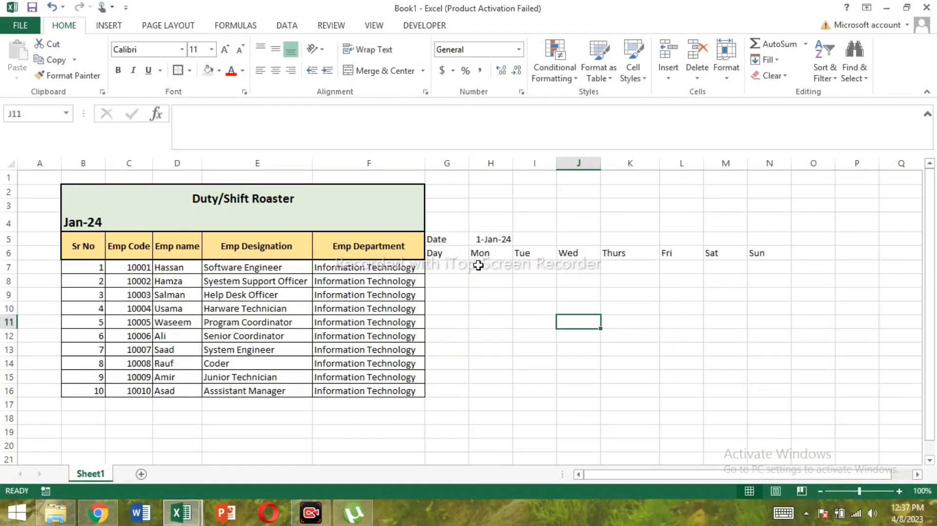
Fill the date series from 1-Jan-24 in H5 across to 7-Jan-24 in N5, above the weekday names.
left_click(480, 253)
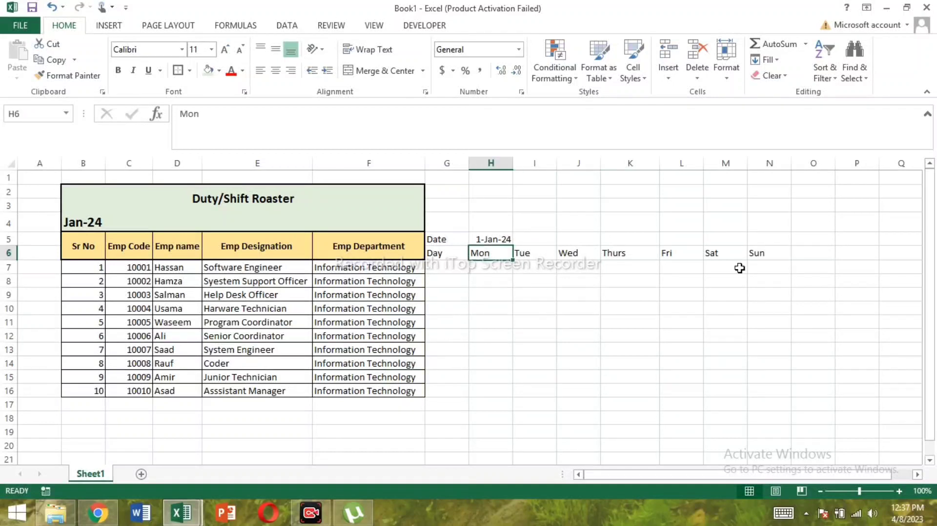
left_click(763, 255)
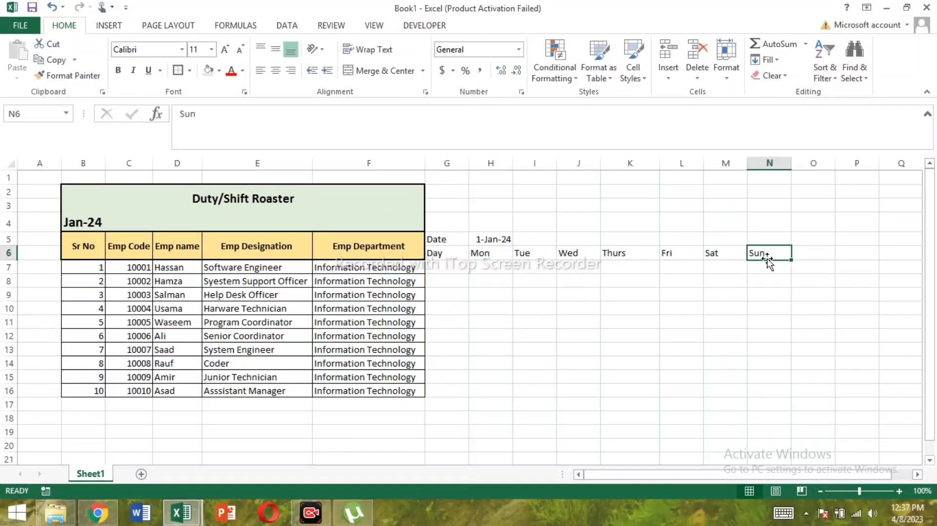
left_click(500, 239)
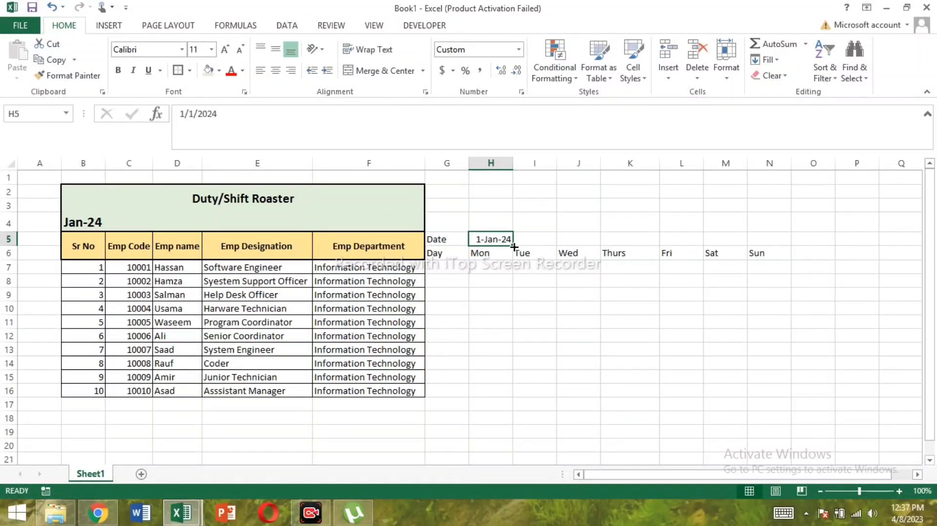
left_click_drag(513, 245, 769, 250)
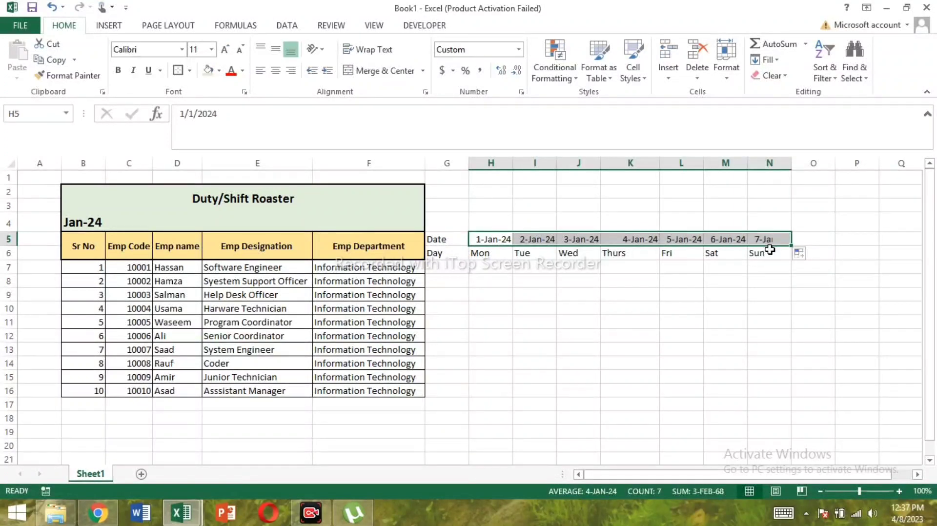
left_click(615, 293)
left_click(483, 293)
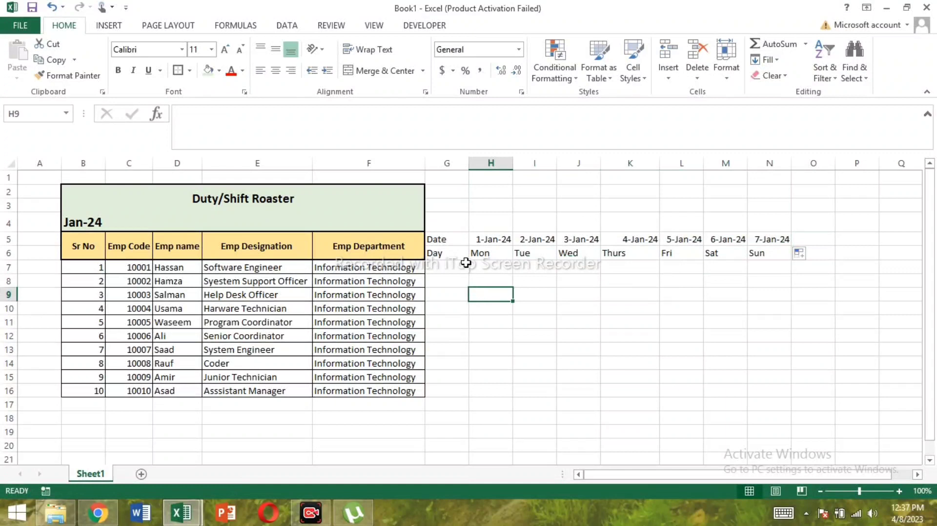
left_click(445, 253)
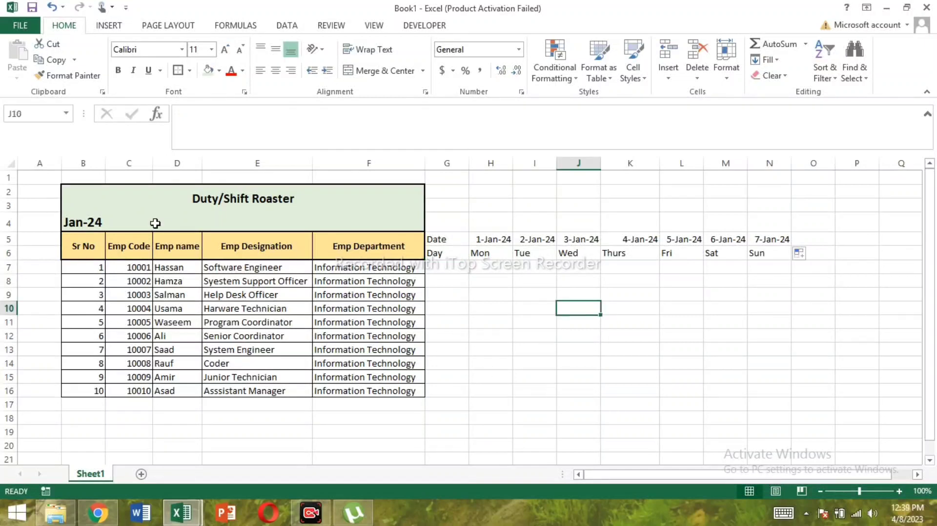
left_click(529, 257)
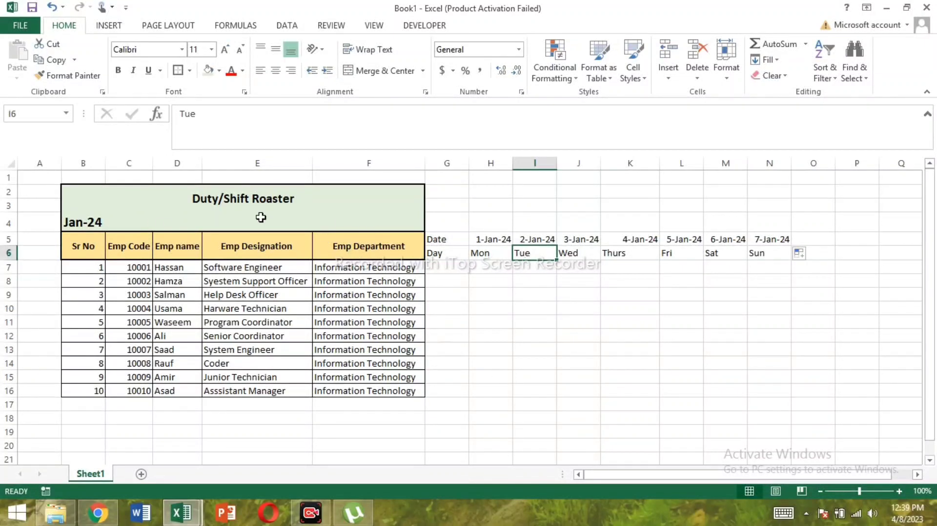
left_click(80, 222)
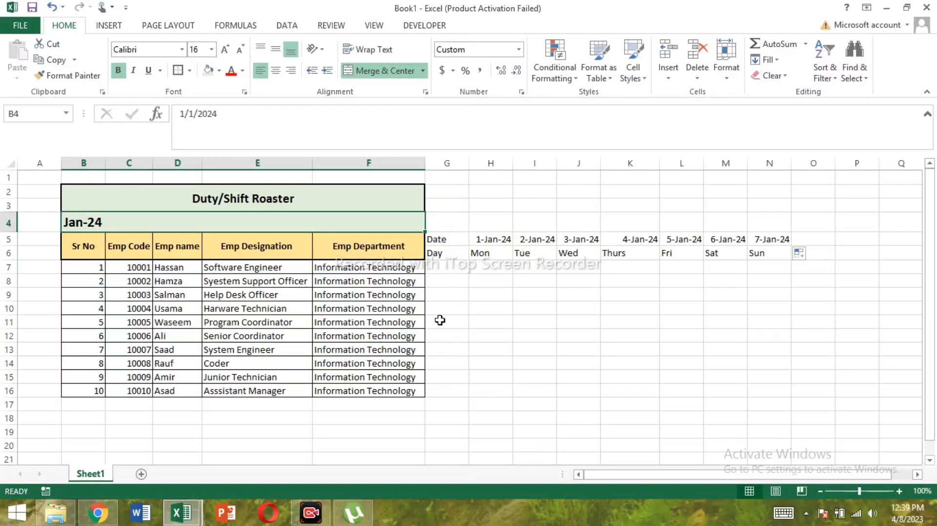
Widen the empty column A beside the roster and enter "January" in A6.
left_click(39, 227)
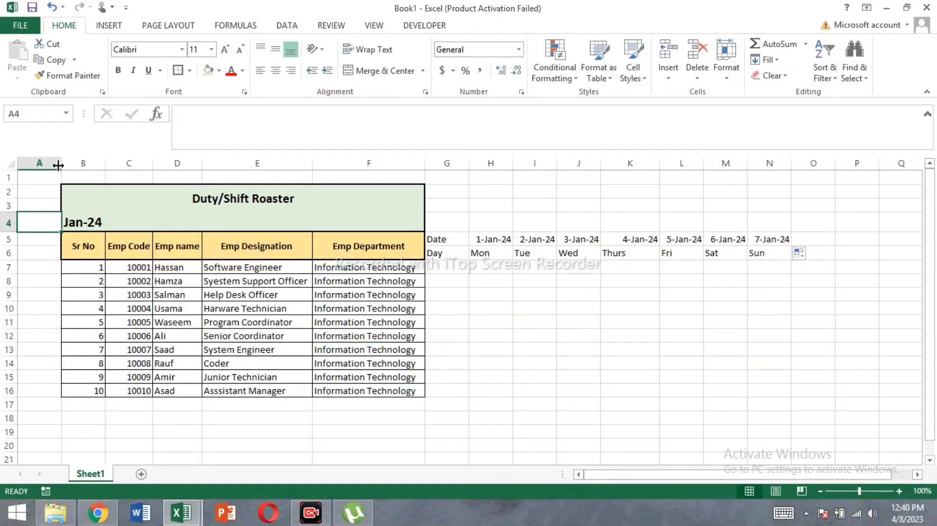
left_click_drag(61, 166, 169, 177)
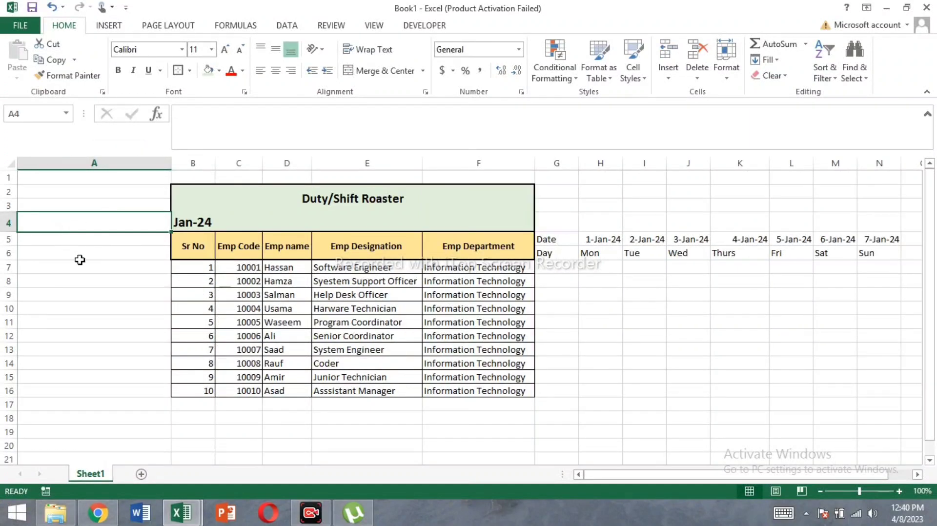
left_click(52, 249)
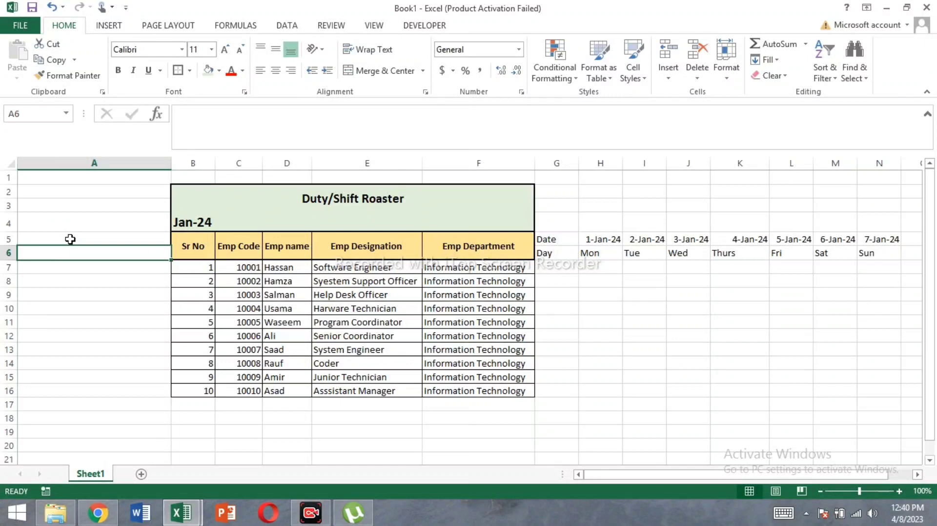
type("January")
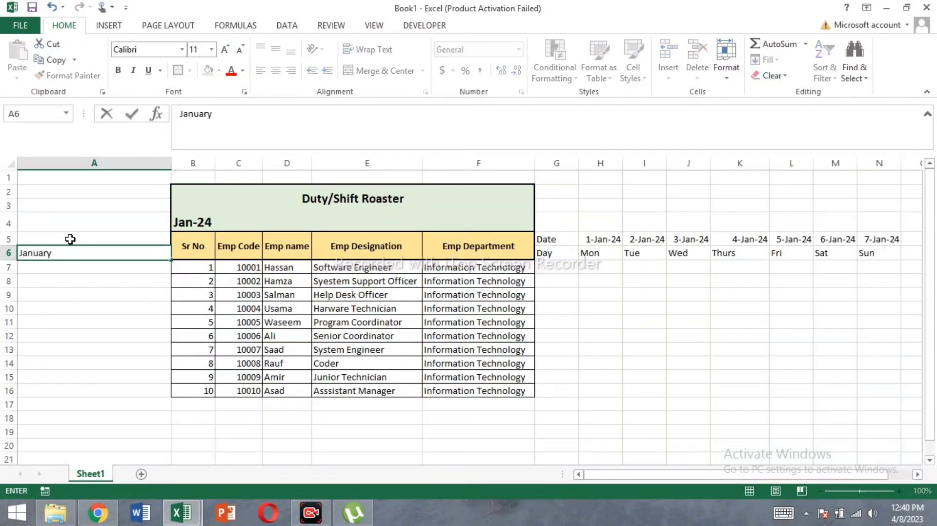
key("Return")
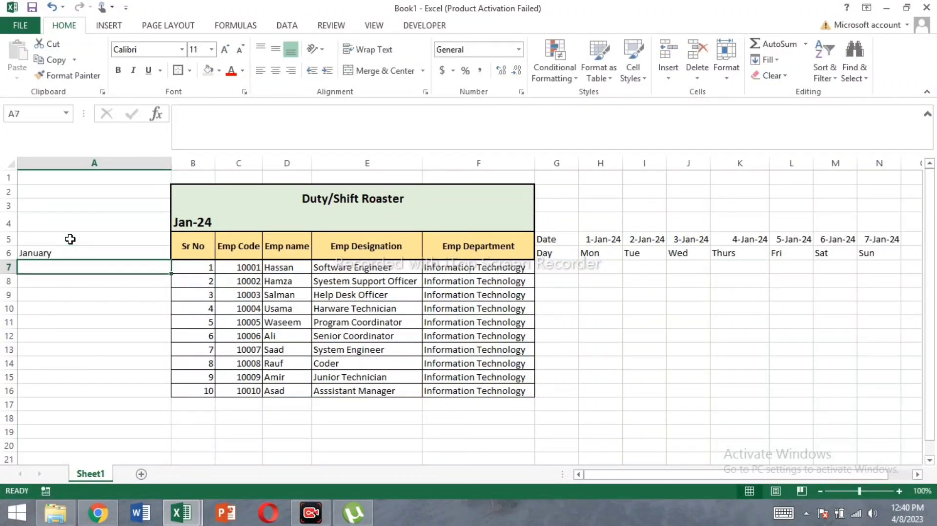
Fill the month names down from January in A6 to December in A17.
left_click(119, 252)
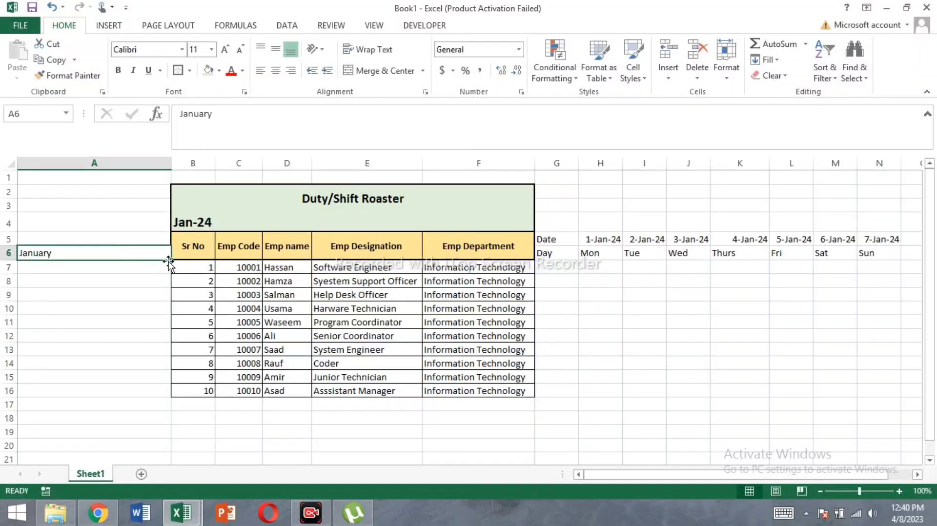
left_click_drag(170, 260, 161, 418)
left_click(96, 324)
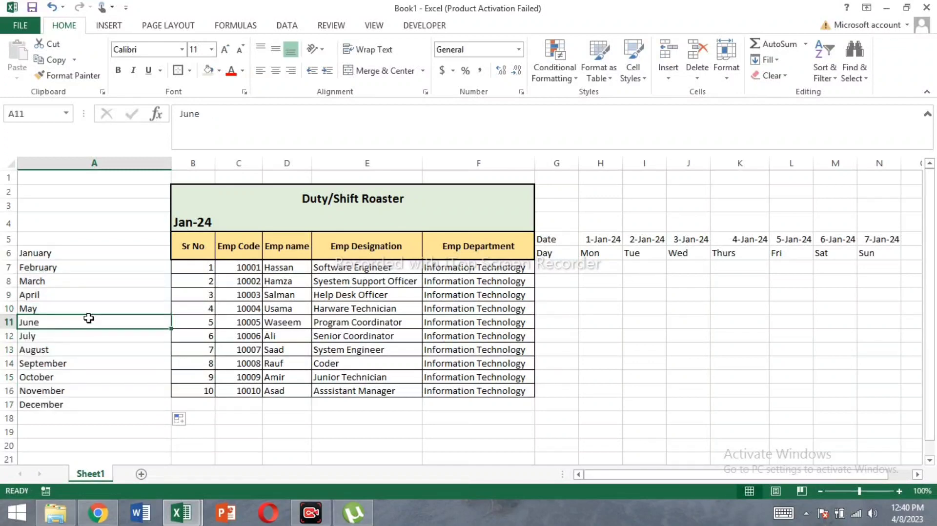
left_click(47, 265)
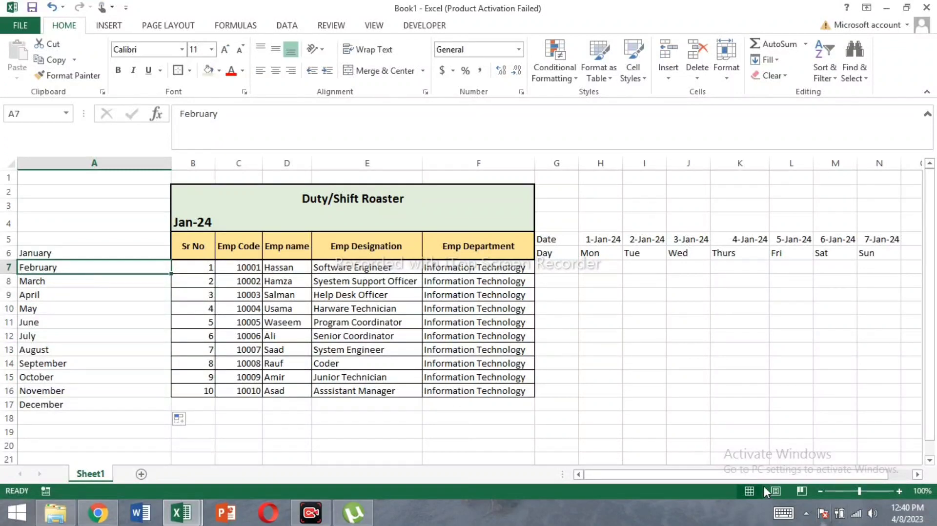
Unmerge the Jan-24 header cell spanning B4 to F4, below the Duty/Shift Roaster title.
left_click(198, 222)
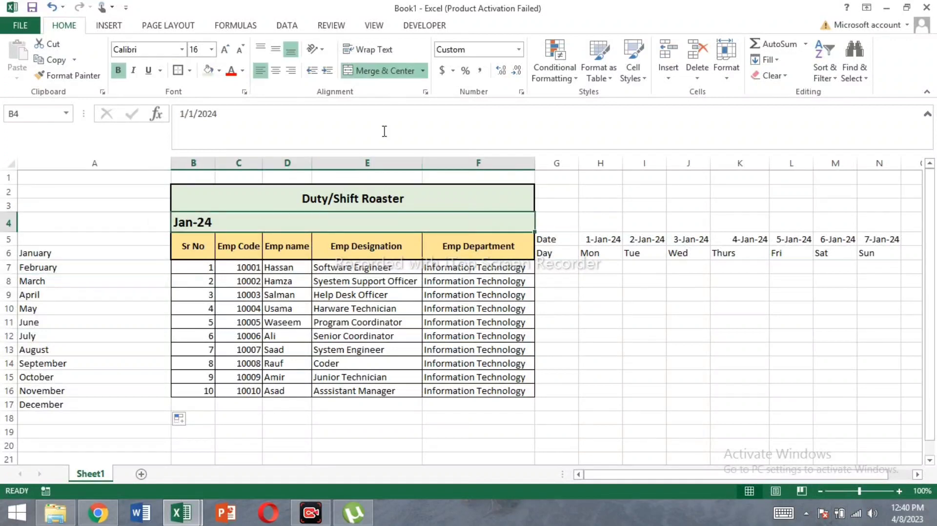
left_click(372, 72)
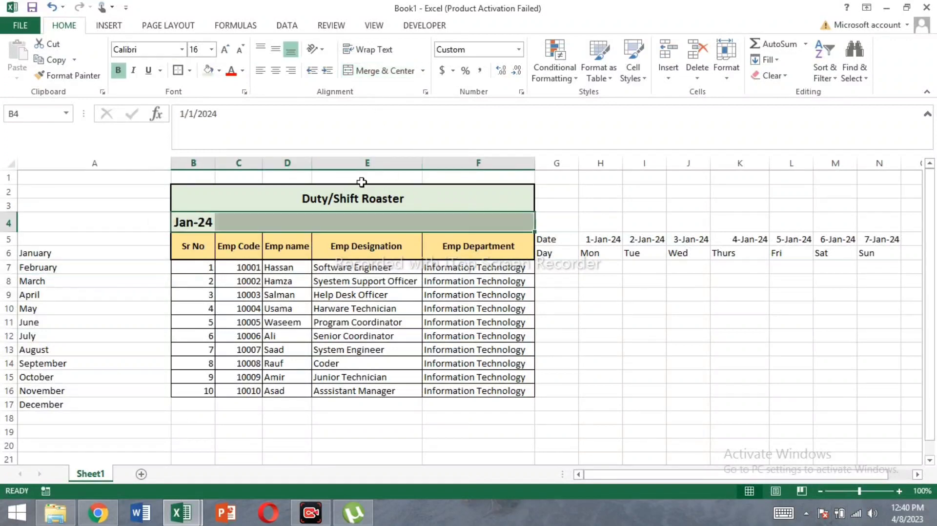
left_click(258, 208)
left_click(199, 226)
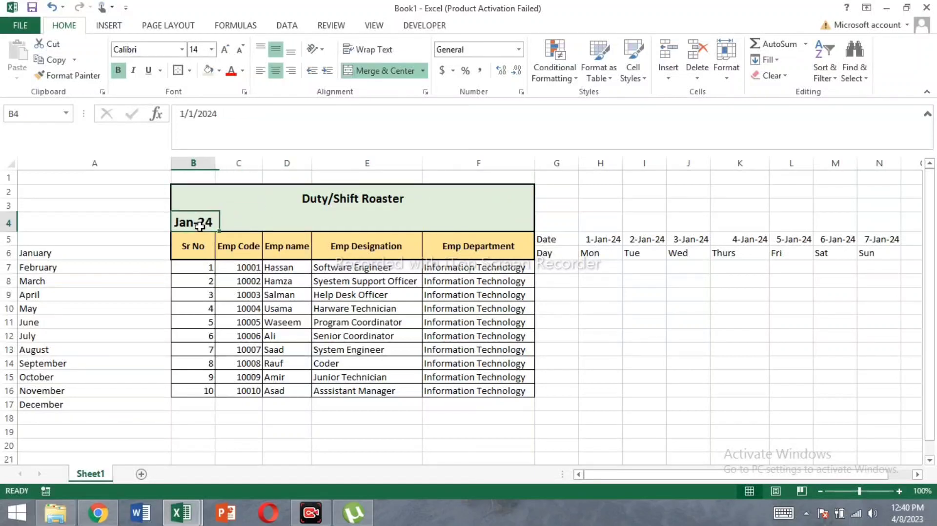
Replace the date in B4 with the label "Month" and slightly widen columns B and C.
type("Month")
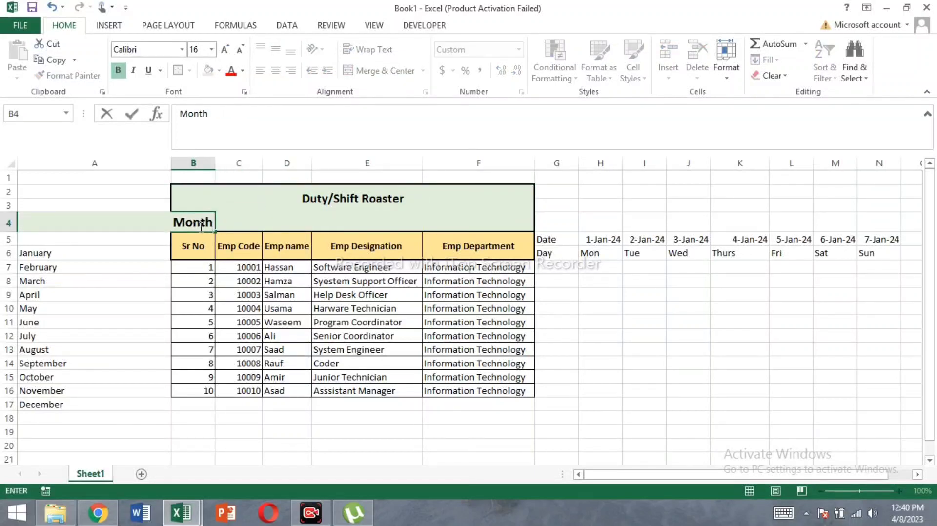
key("Tab")
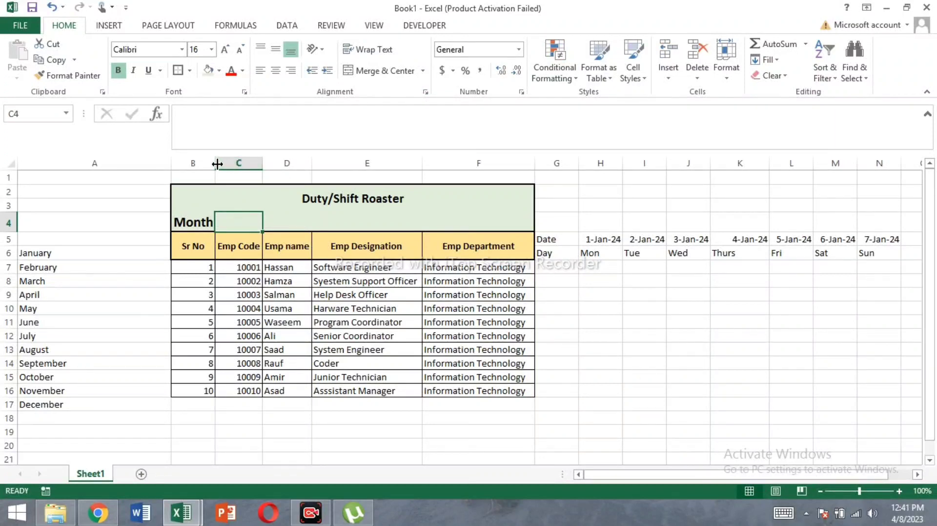
left_click_drag(215, 163, 280, 163)
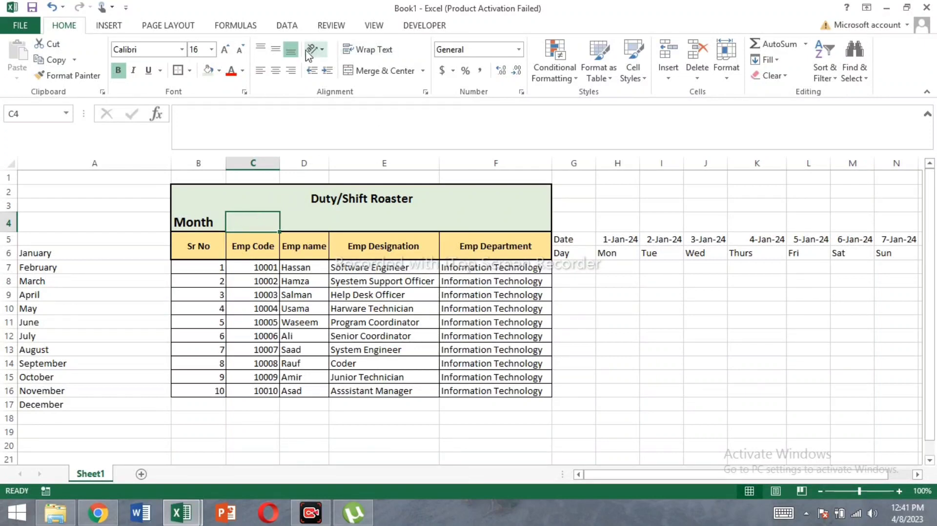
Add a List data validation to C4, beside the Month label, with the source =$A$6:$A$17.
left_click(292, 27)
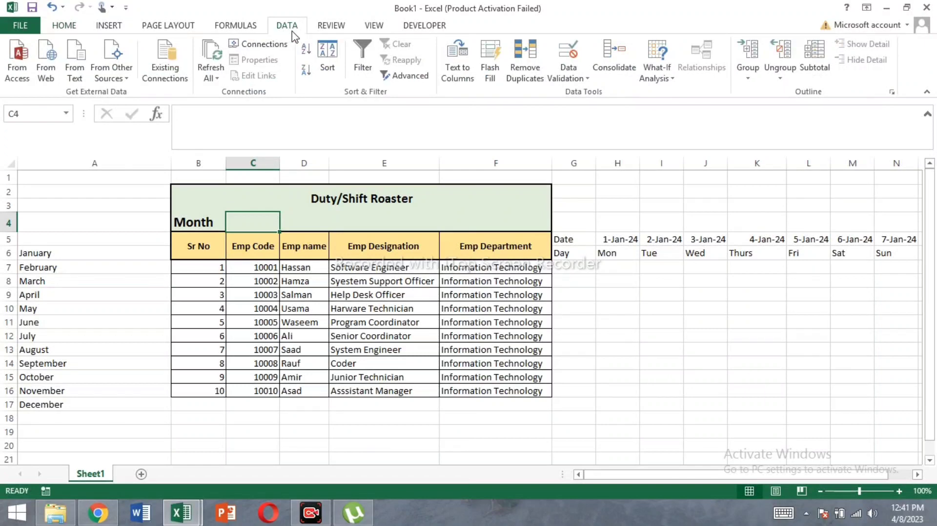
left_click(575, 79)
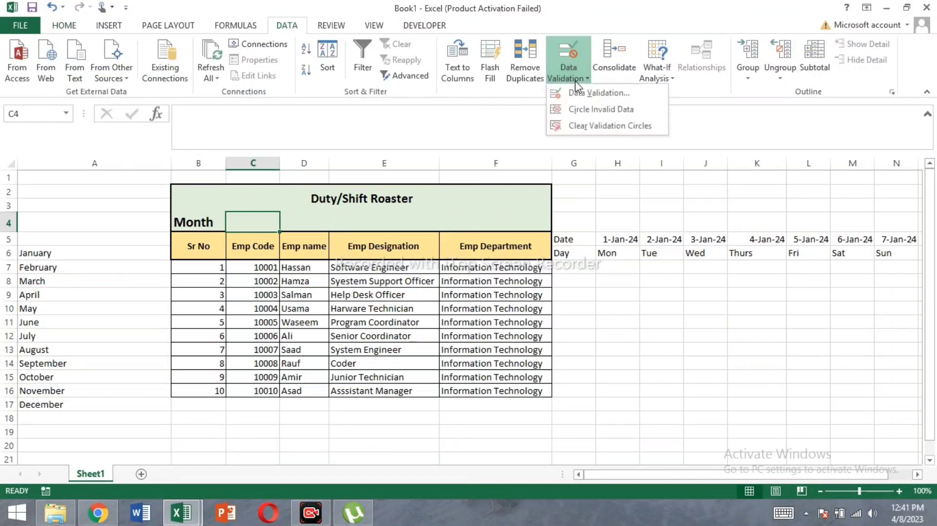
left_click(605, 94)
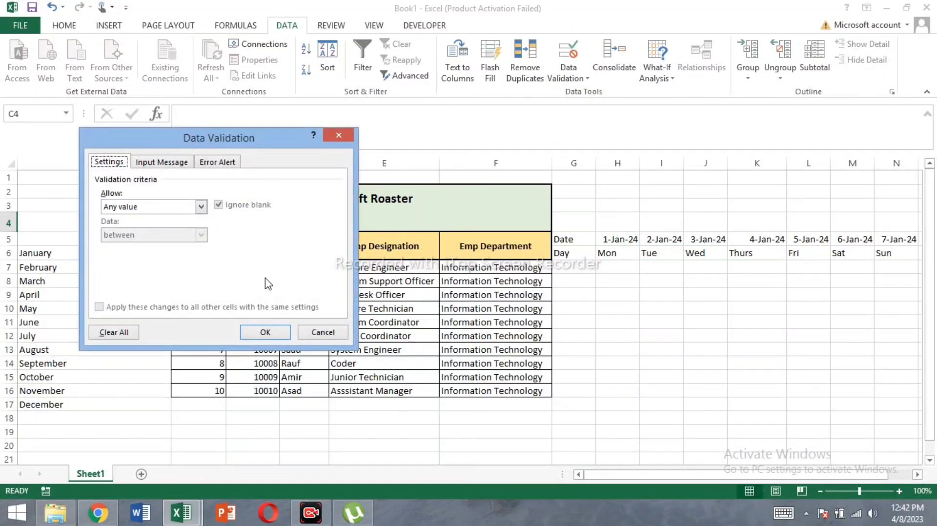
left_click(201, 207)
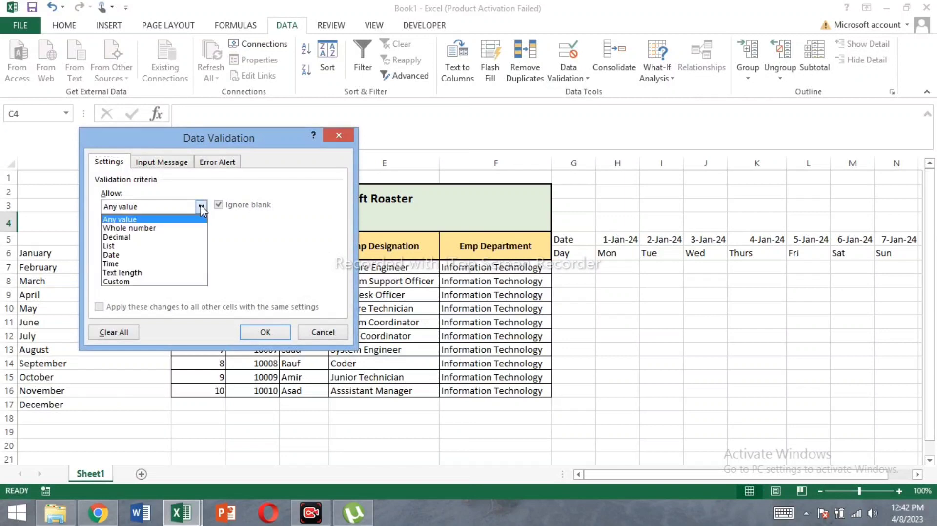
left_click(157, 247)
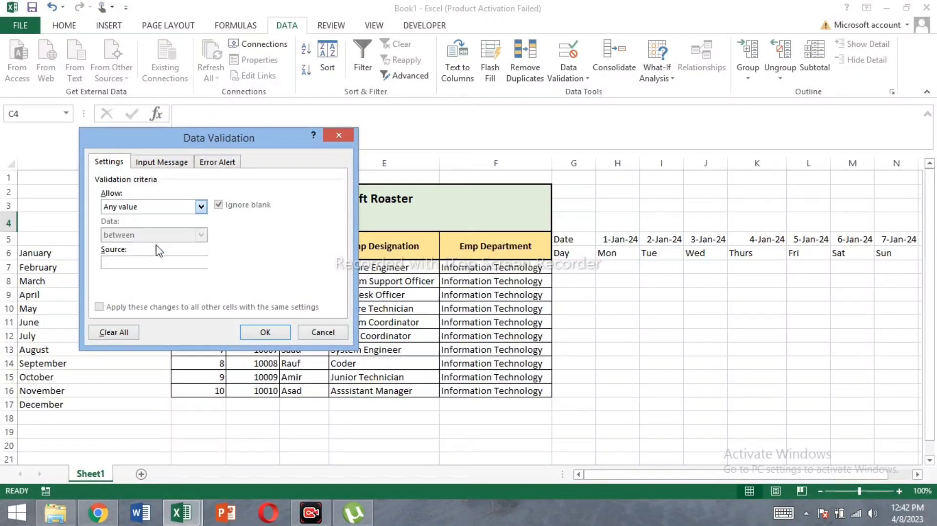
left_click(193, 266)
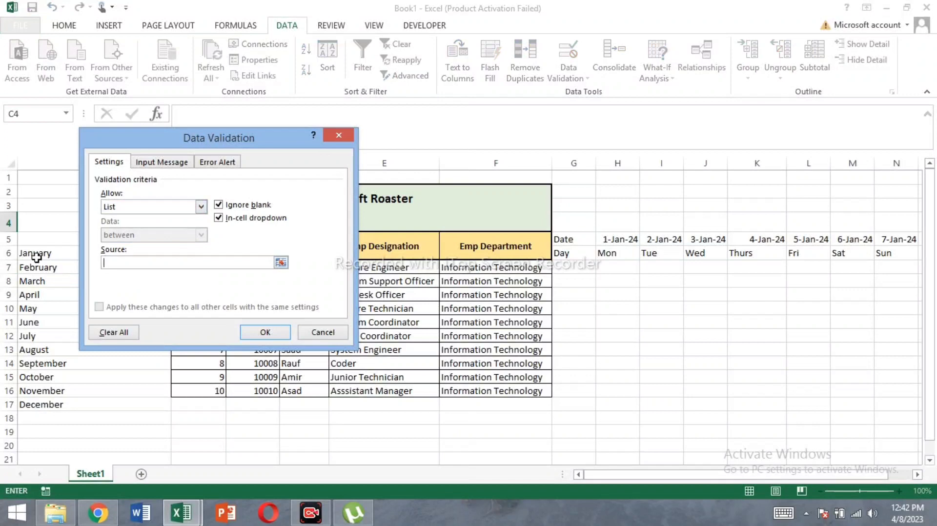
left_click_drag(38, 252, 38, 403)
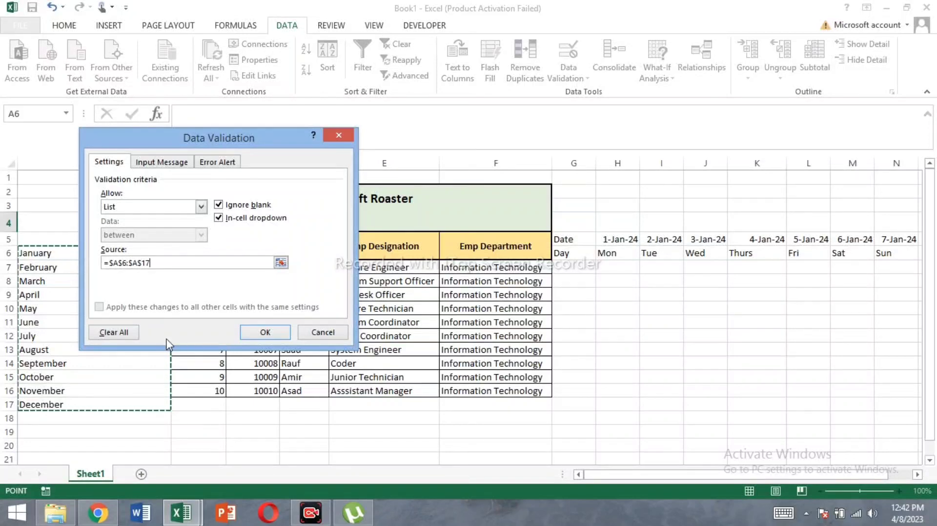
left_click(266, 332)
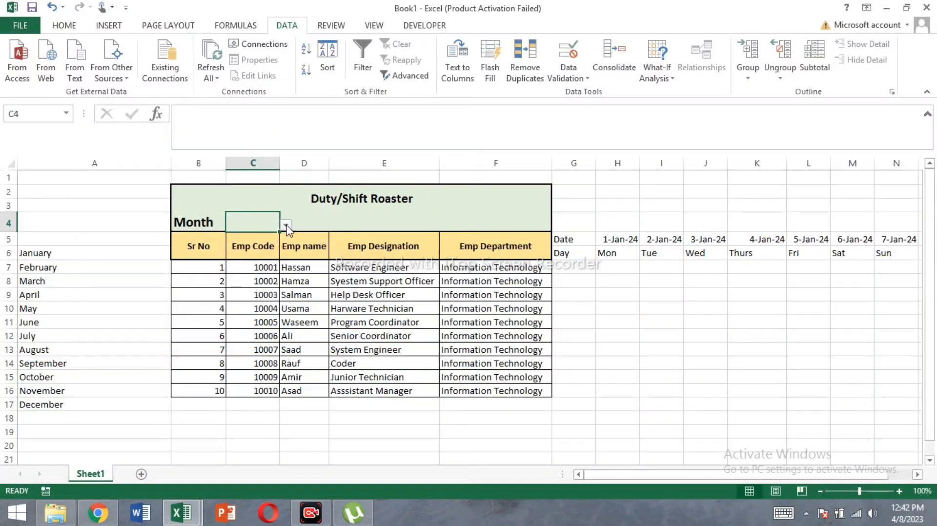
Test the month dropdown in C4 with January, February and April, and set it back to January.
left_click(286, 225)
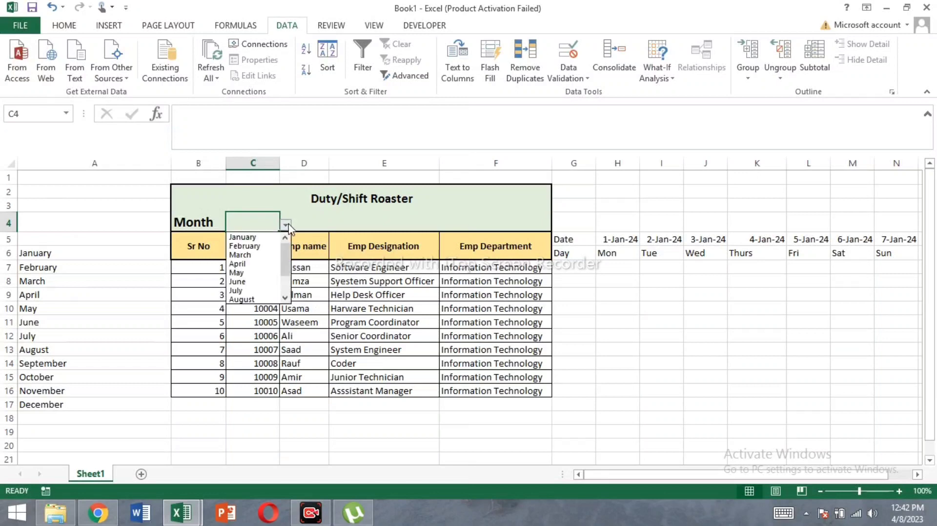
left_click(264, 242)
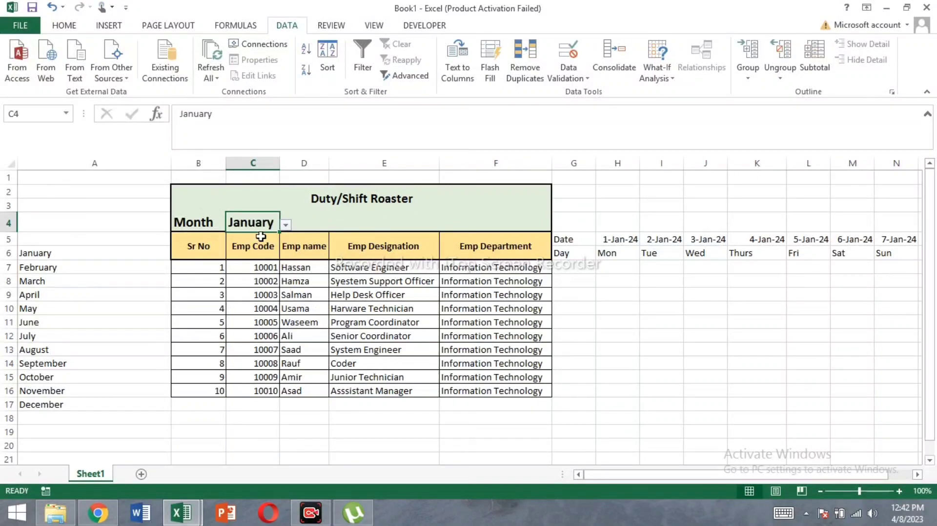
left_click(286, 224)
left_click(252, 246)
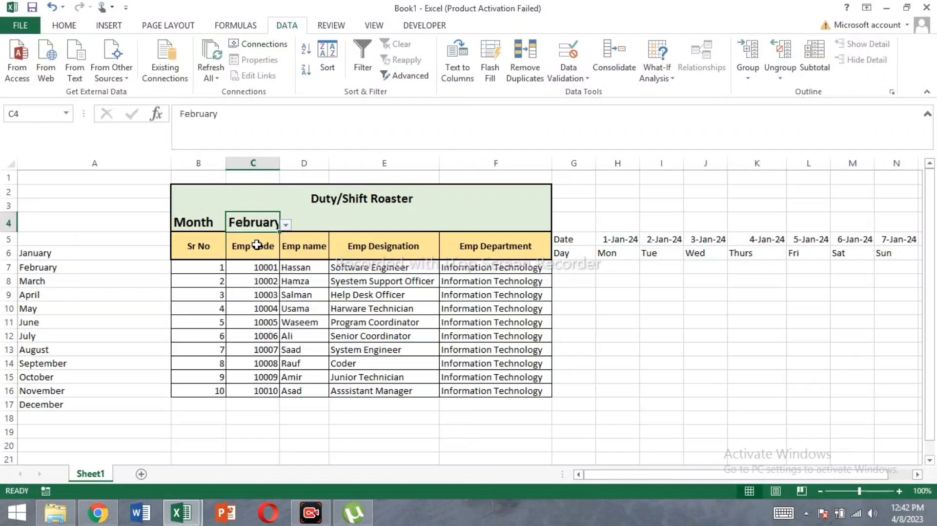
left_click(286, 225)
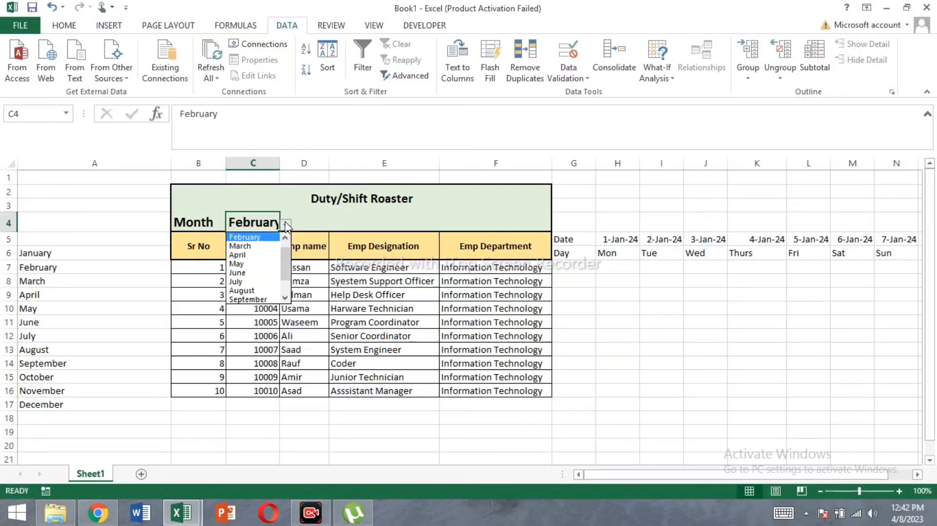
left_click(254, 251)
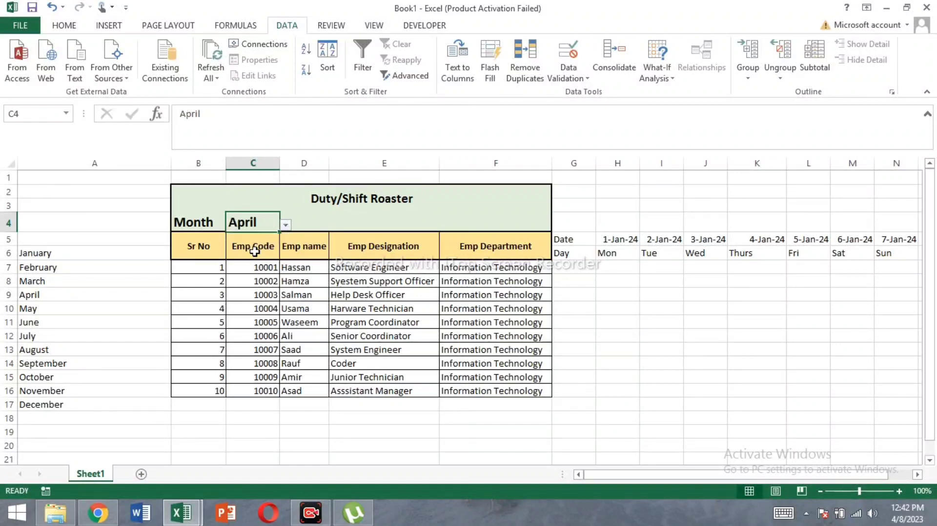
left_click(286, 224)
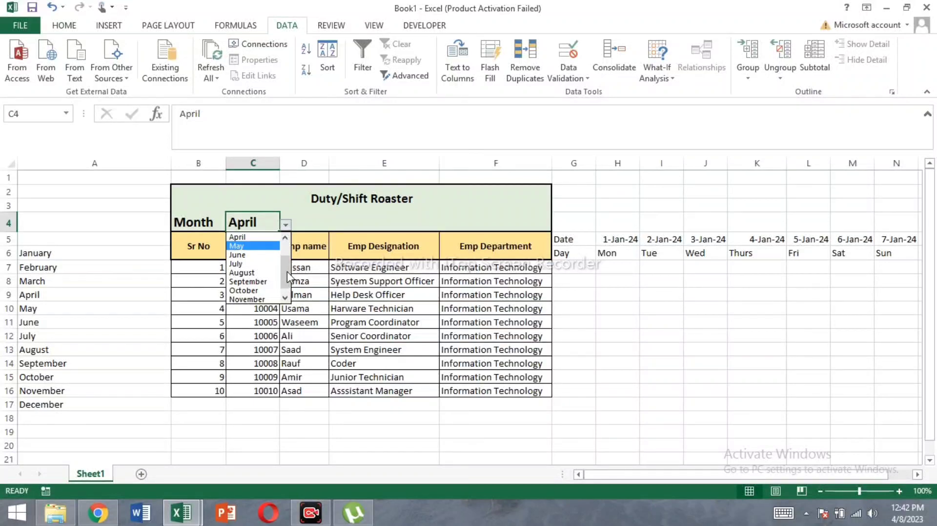
scroll(287, 272, "up", 1)
left_click(266, 239)
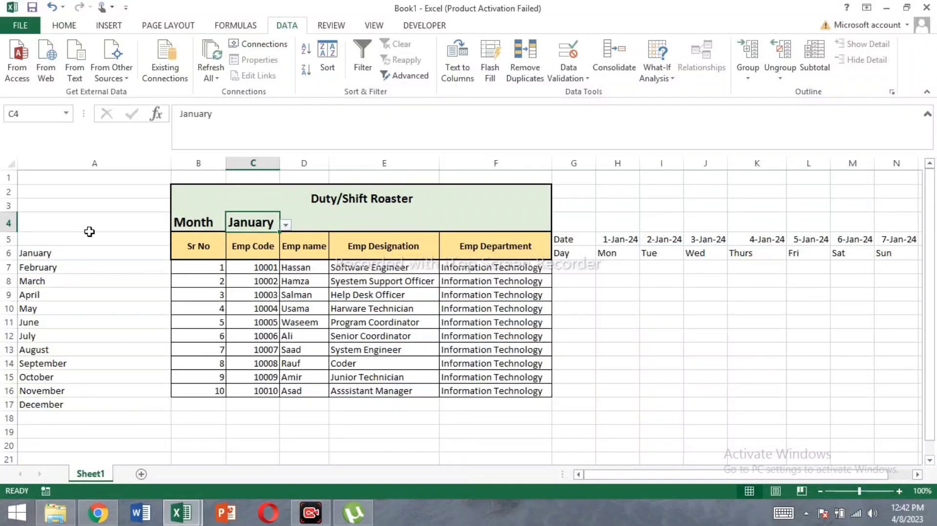
Hide column A, which holds the list of month names.
left_click(93, 164)
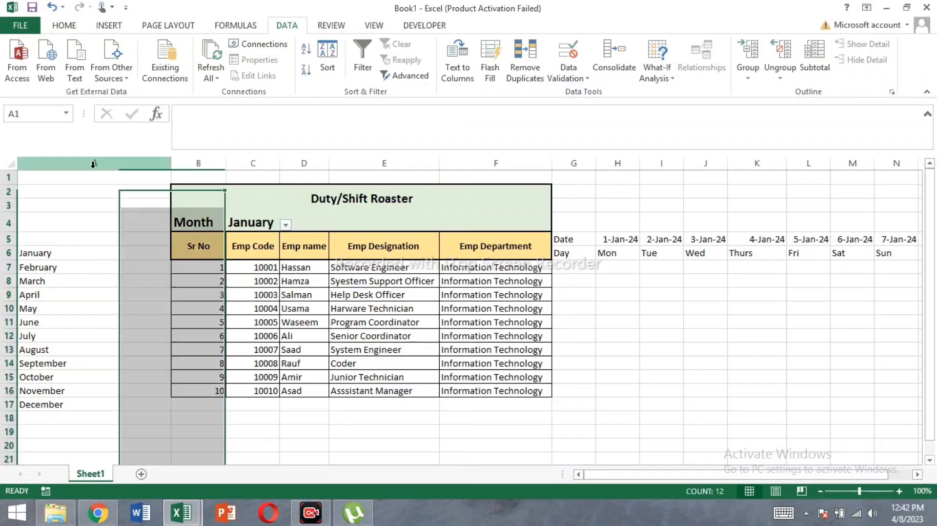
right_click(93, 164)
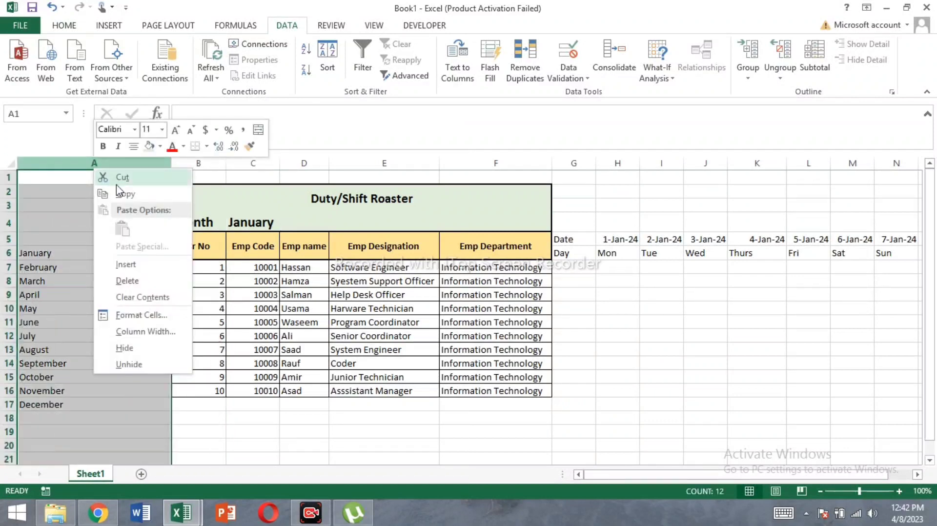
left_click(126, 348)
left_click(266, 433)
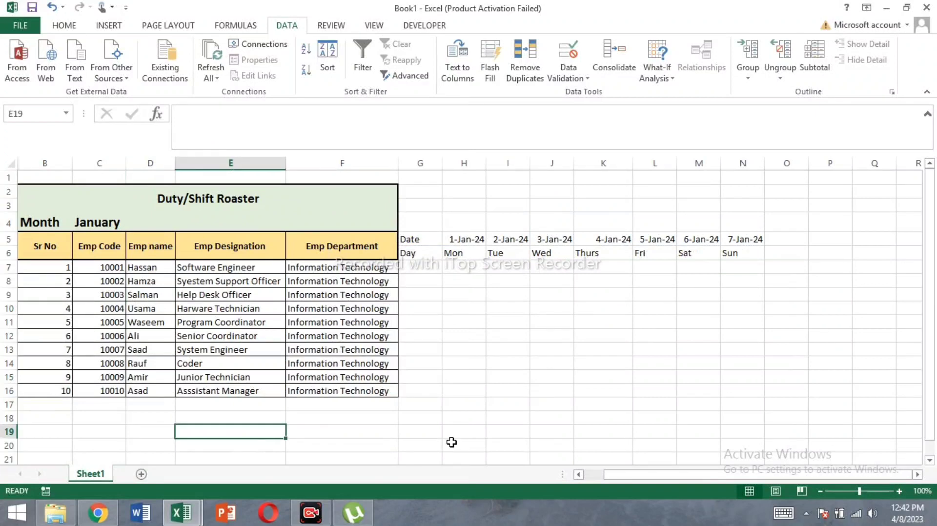
left_click(654, 431)
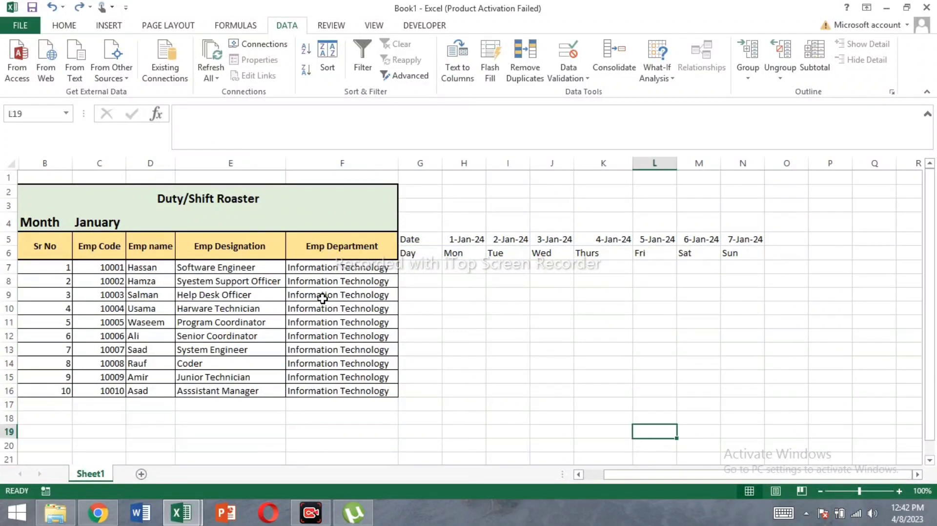
Insert a blank column before the Sr No column and narrow it to a slim margin beside the roster.
right_click(52, 160)
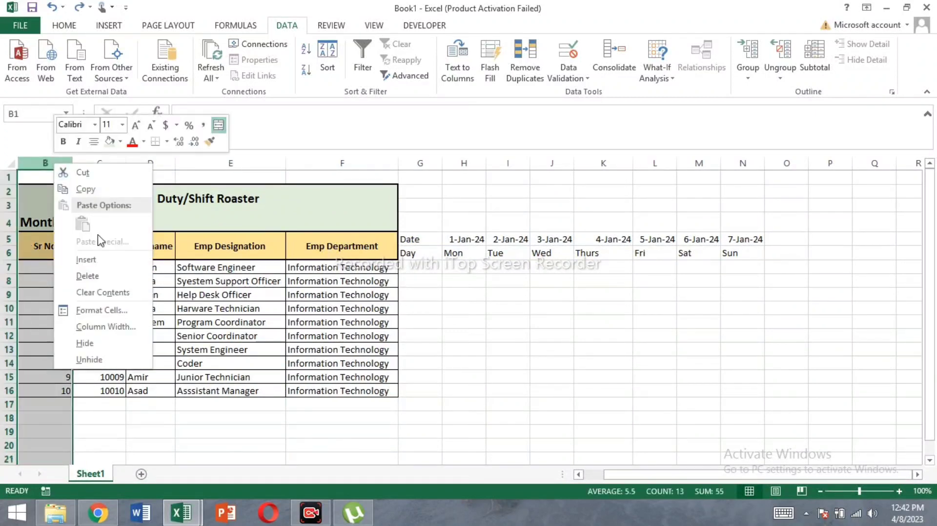
left_click(109, 260)
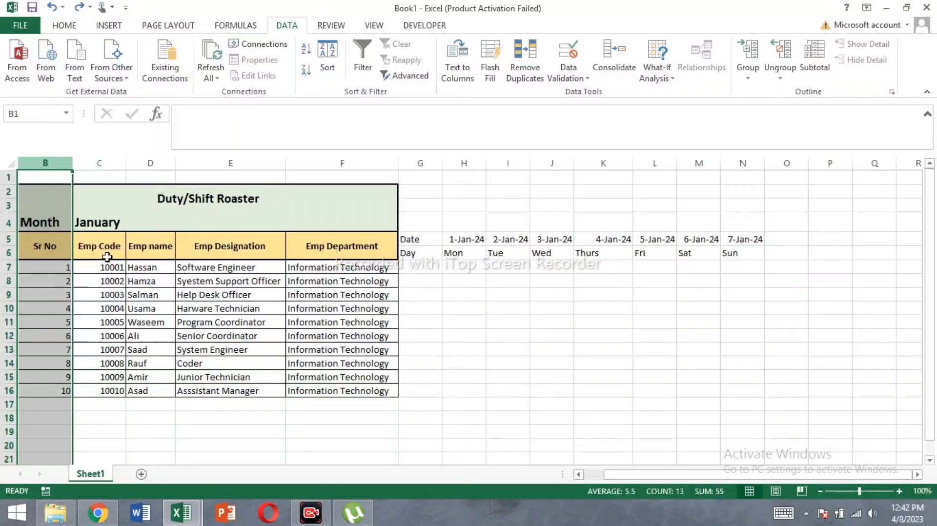
left_click(256, 424)
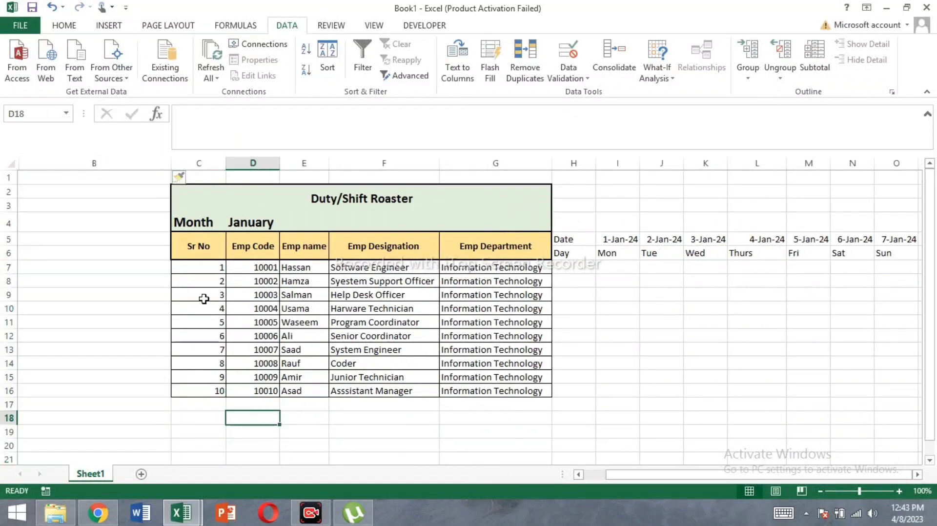
left_click_drag(171, 163, 64, 155)
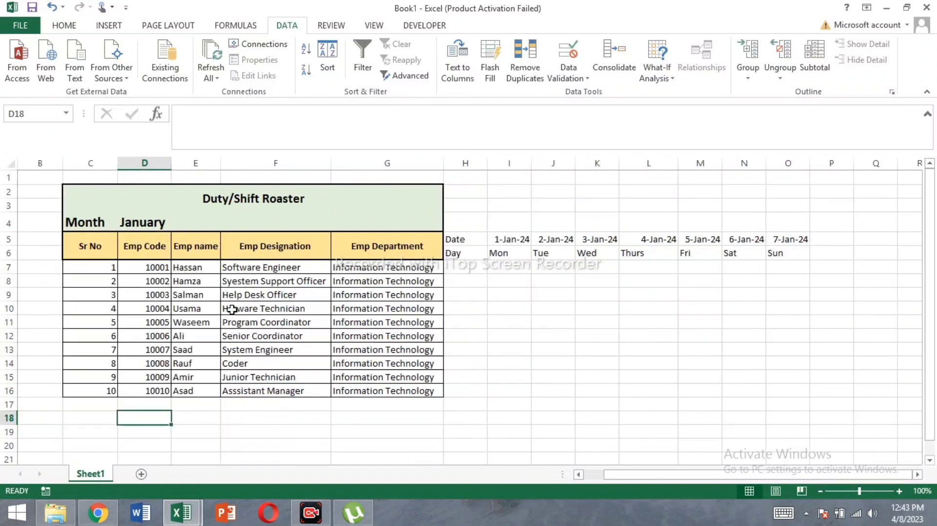
left_click(460, 433)
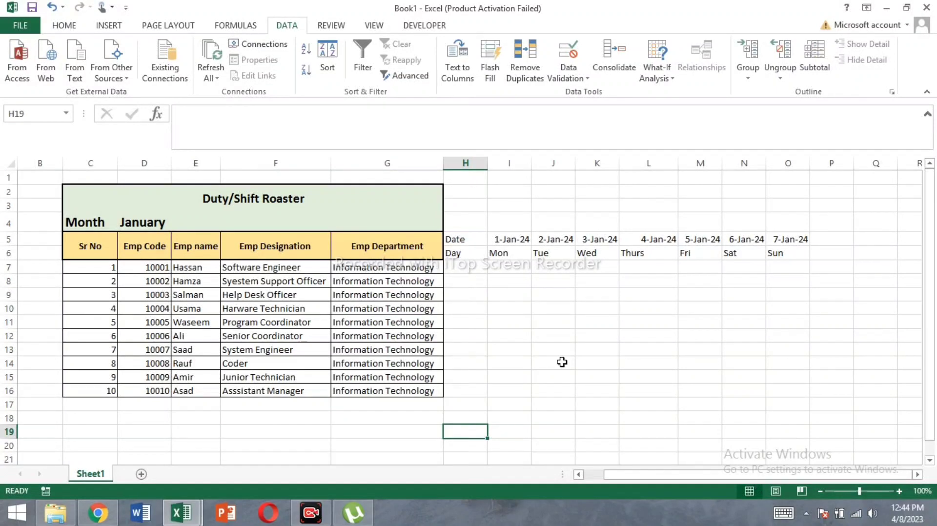
Enter the shift labels Mor, Night, Eve and Leave in I7:I10 under the 1-Jan-24 Monday column.
left_click_drag(508, 267, 783, 389)
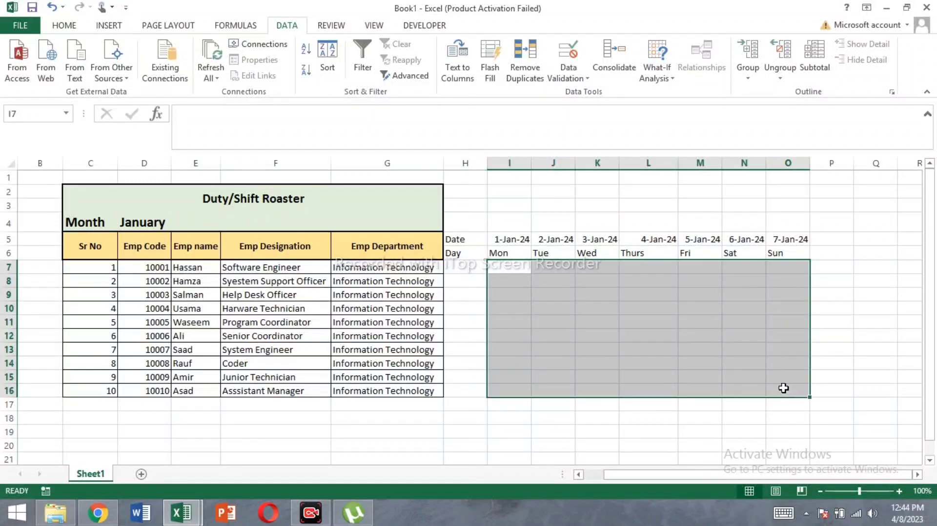
left_click(549, 312)
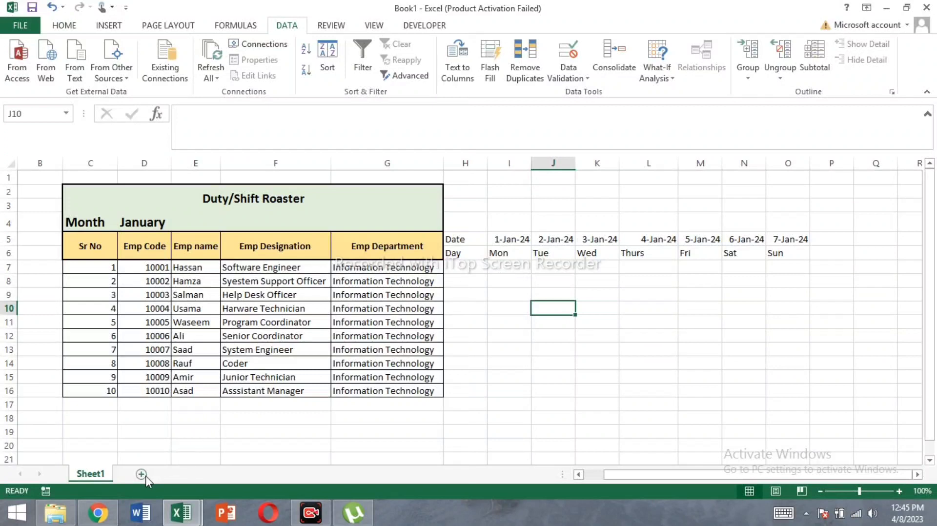
left_click(507, 267)
type("Mon")
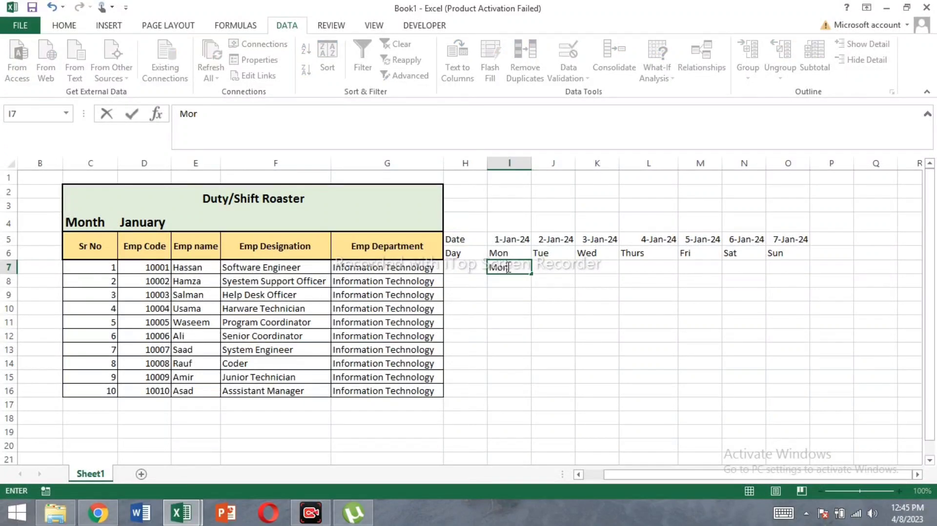
key("Return")
type("Night")
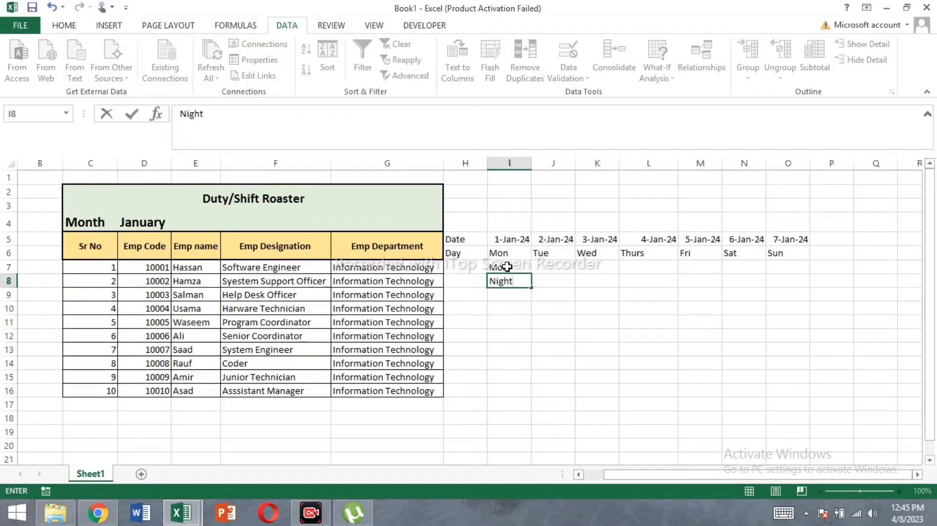
key("Return")
type("Eve")
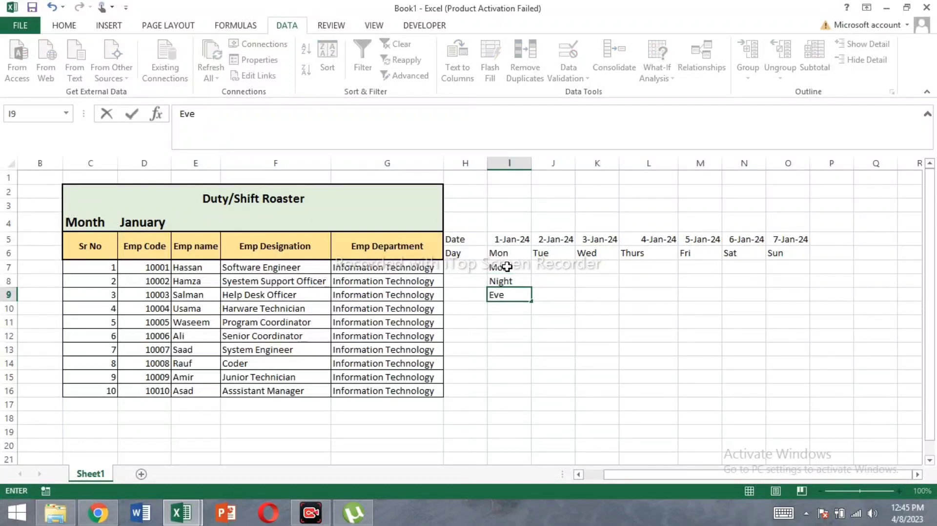
key("Return")
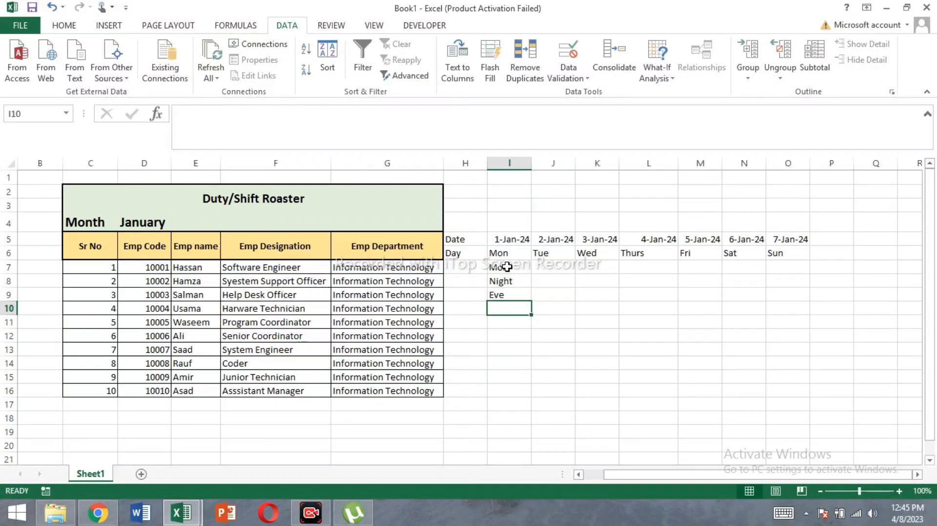
type("Leave")
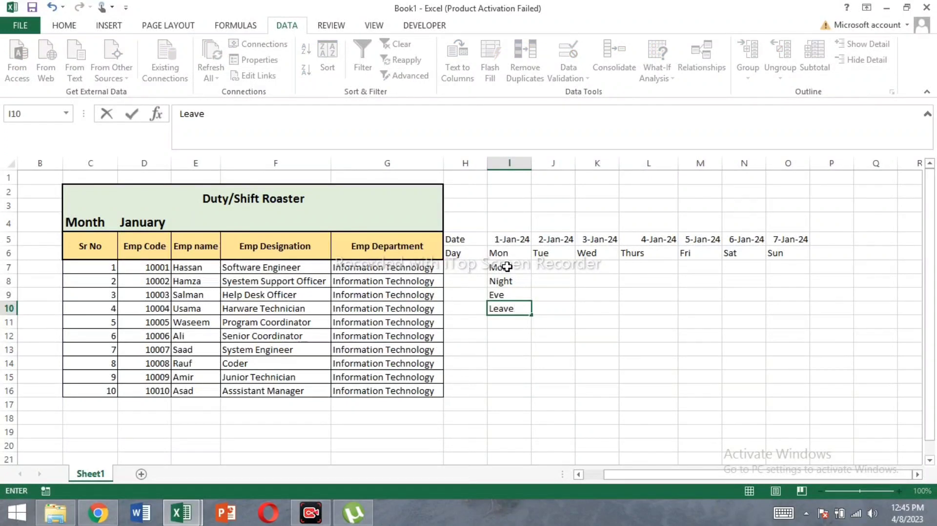
key("Return")
Fill the Mor, Night, Eve, Leave pattern across all seven days and down to row 16, covering I7:O16.
key("super+c")
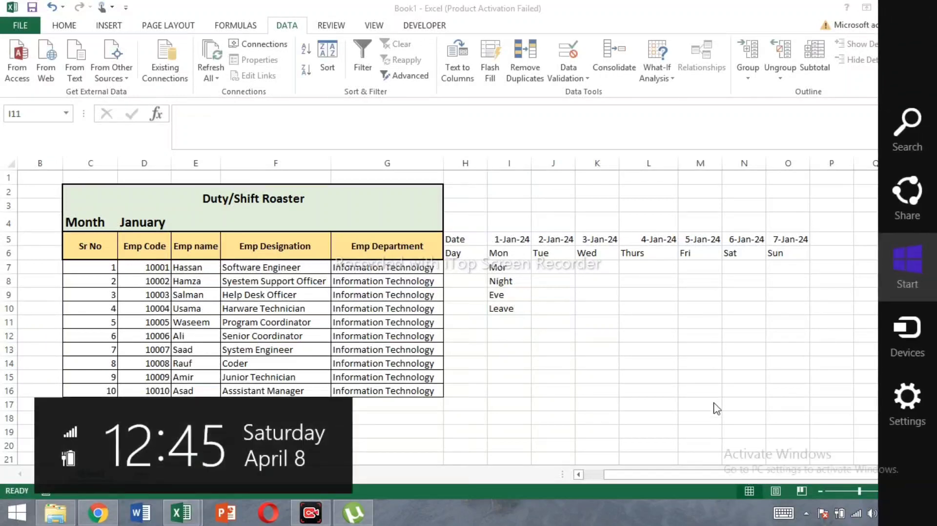
left_click(614, 343)
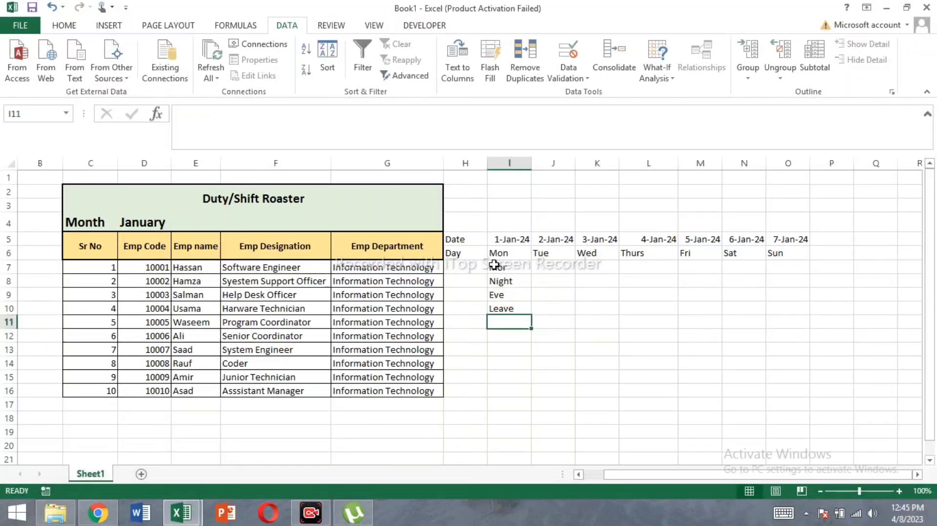
left_click_drag(495, 265, 809, 397)
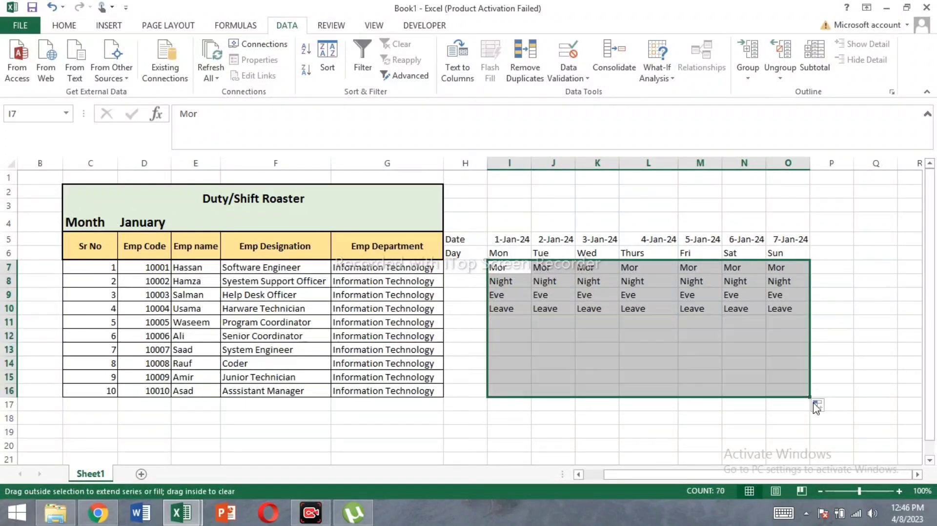
left_click(836, 284)
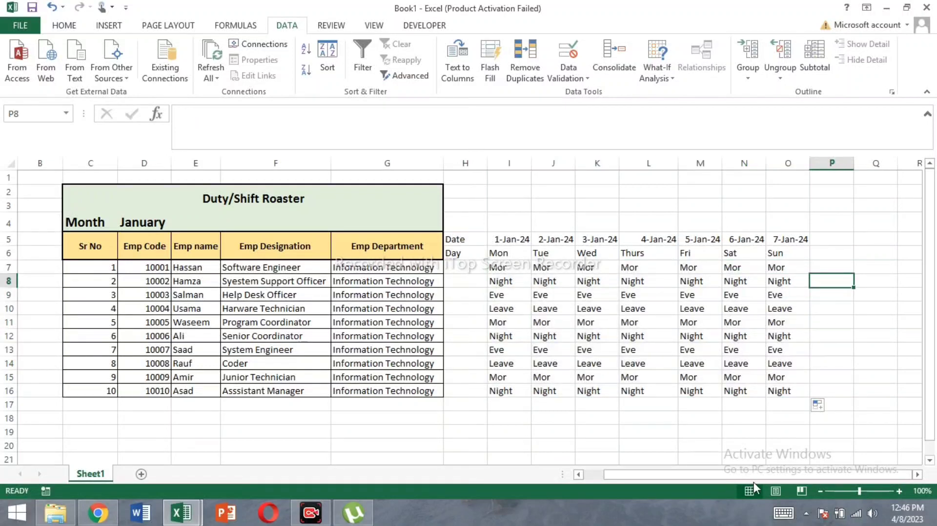
Review the employees' shift assignments across the week in I7:O16, comparing individual cells with the employee rows.
key("super+c")
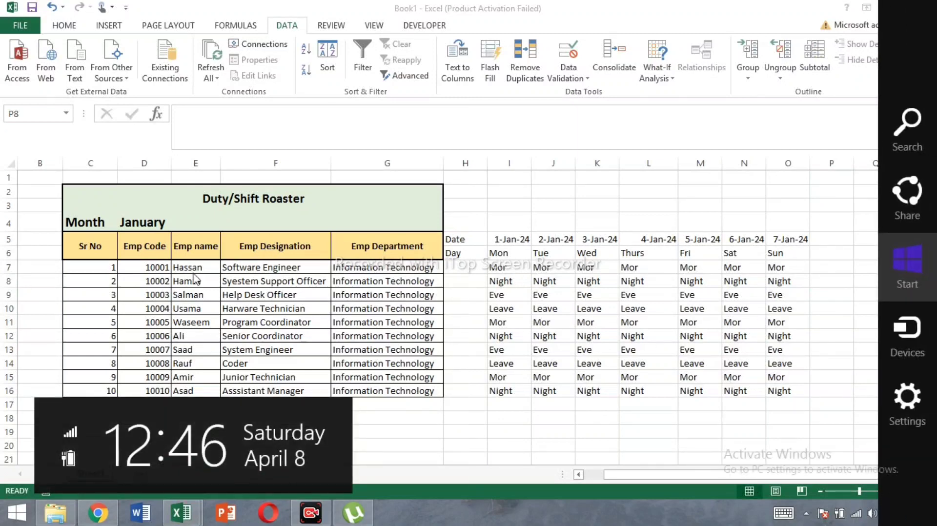
left_click(188, 257)
left_click(197, 270)
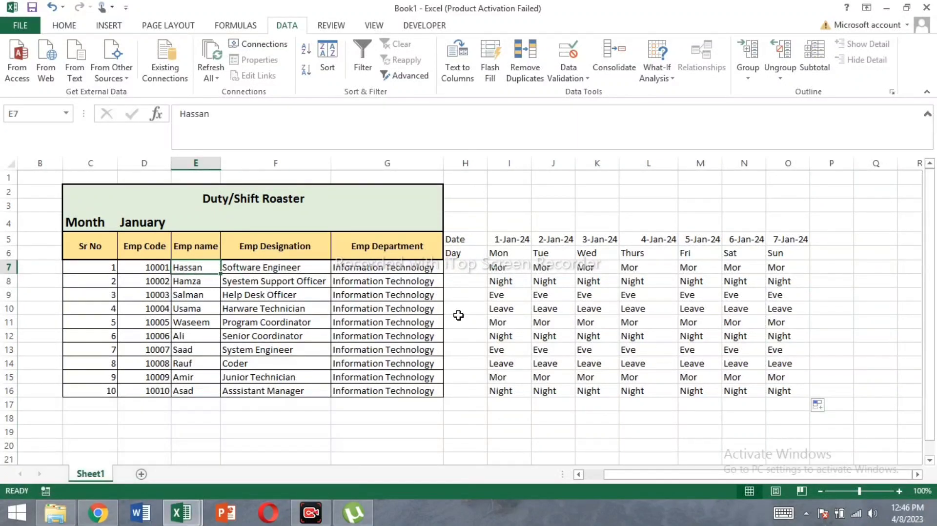
left_click(509, 269)
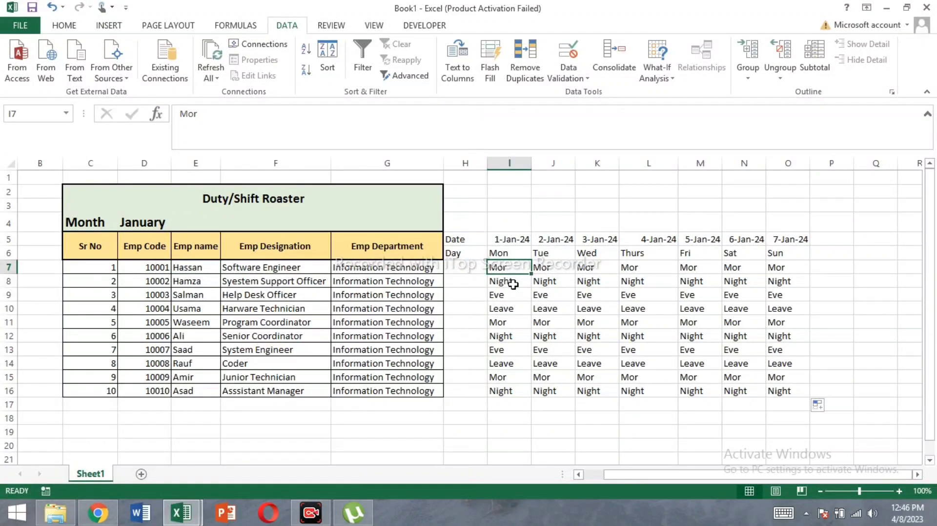
left_click(513, 284)
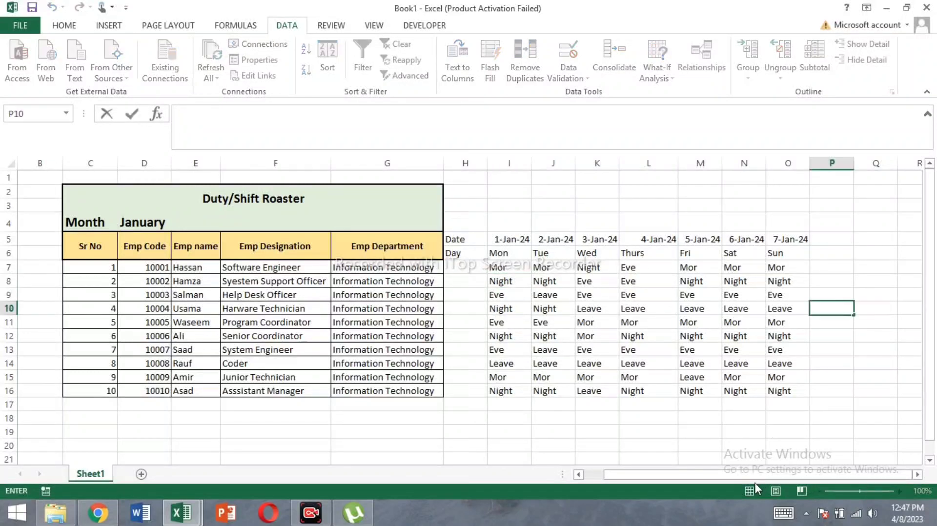
left_click(524, 289)
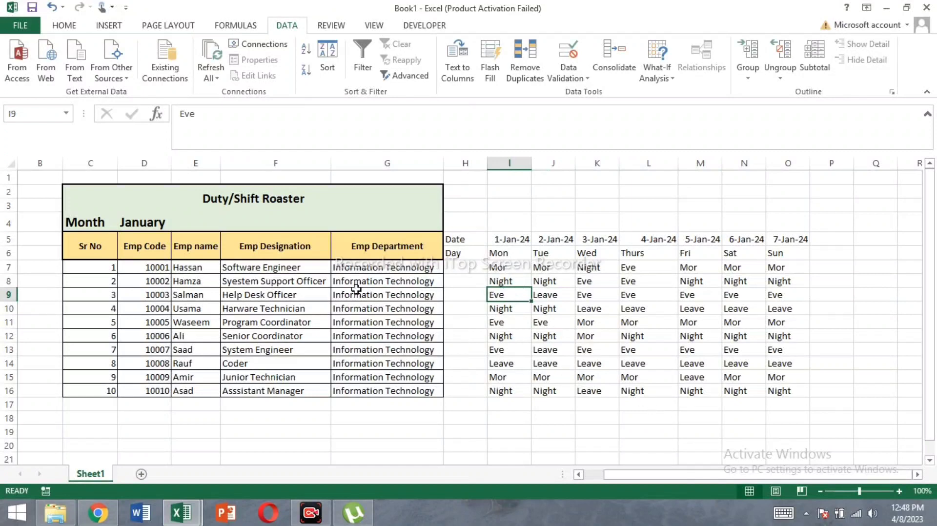
left_click(192, 280)
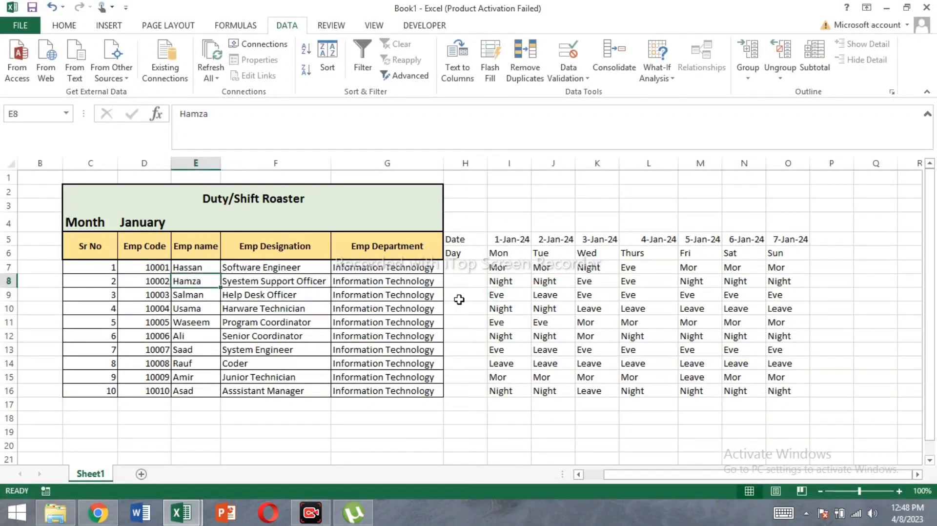
left_click(501, 293)
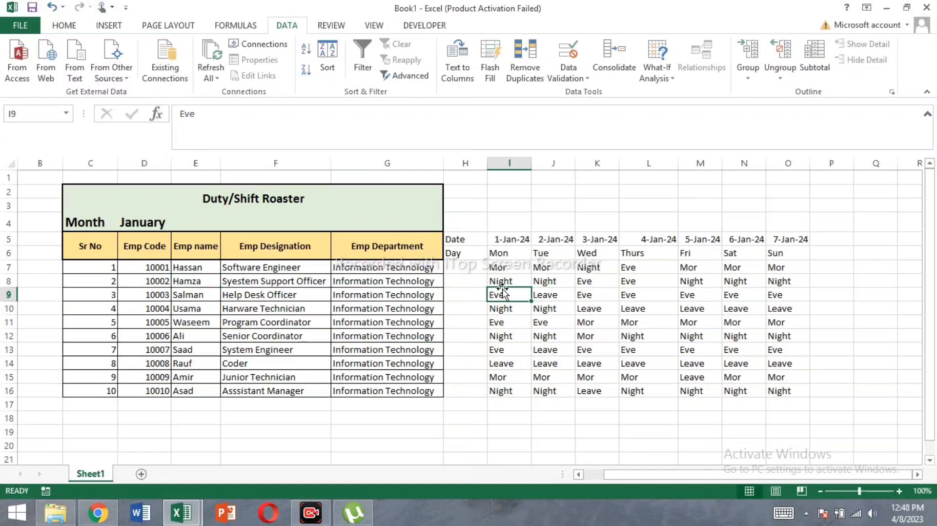
left_click(554, 293)
left_click(584, 295)
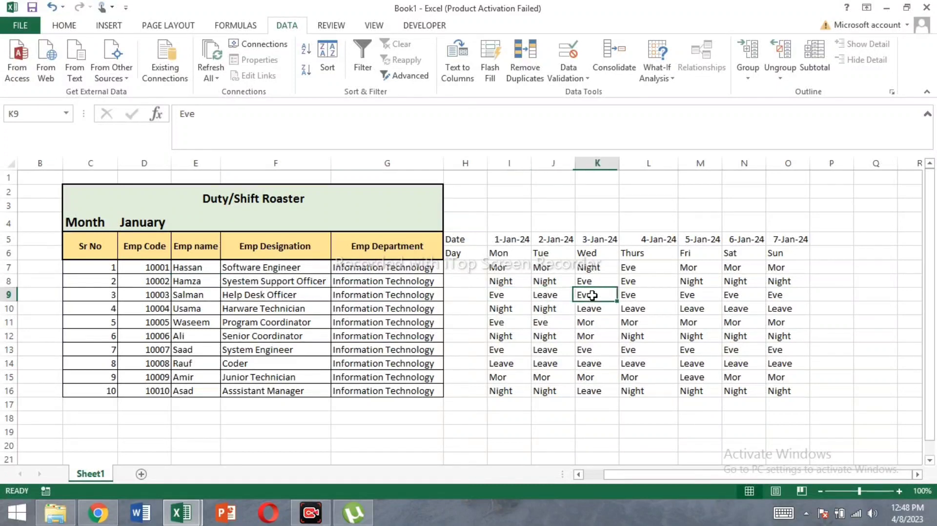
left_click(641, 296)
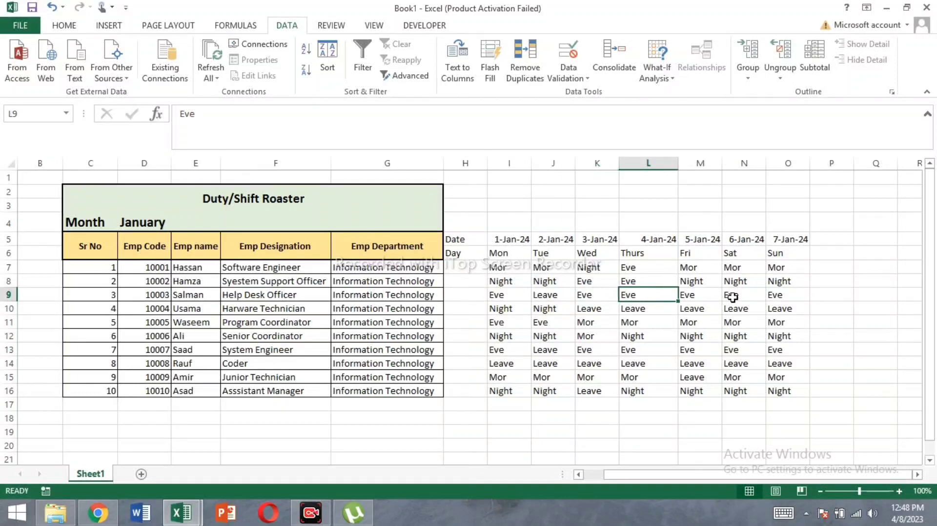
key("super+c")
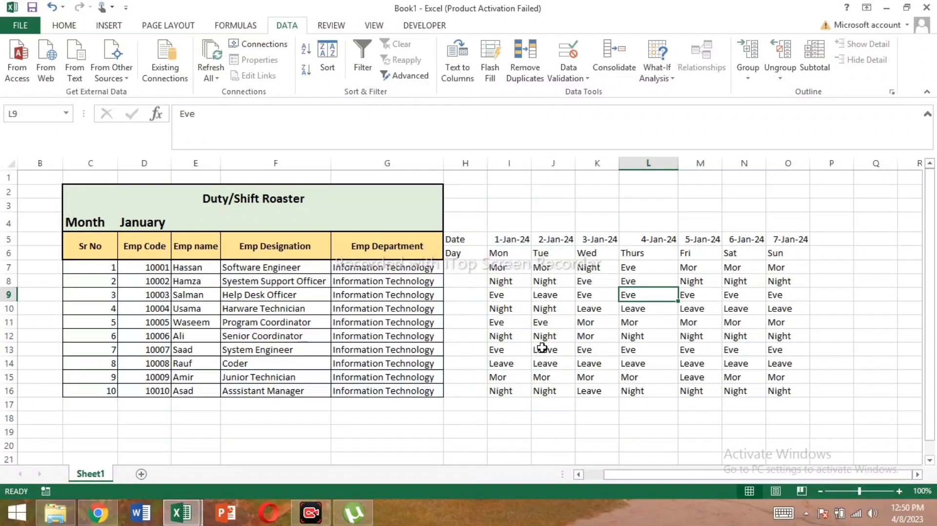
left_click(541, 347)
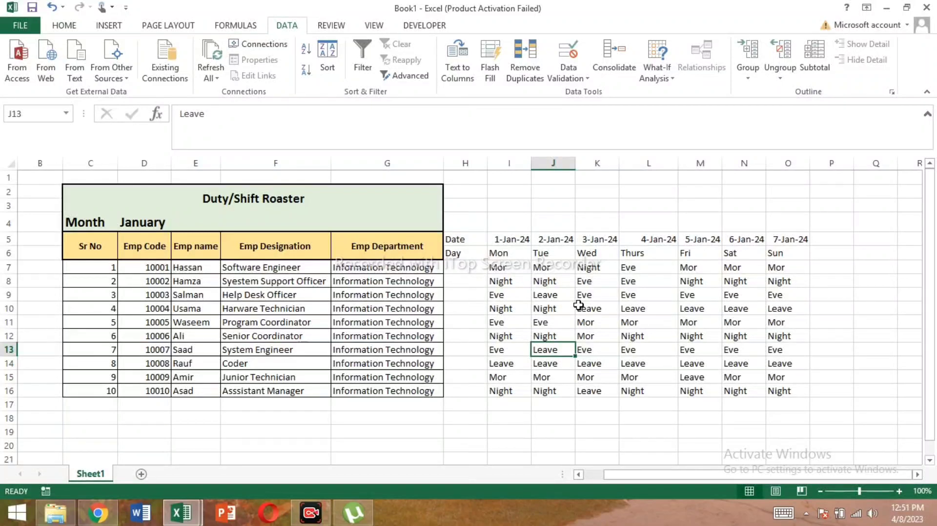
left_click(510, 266)
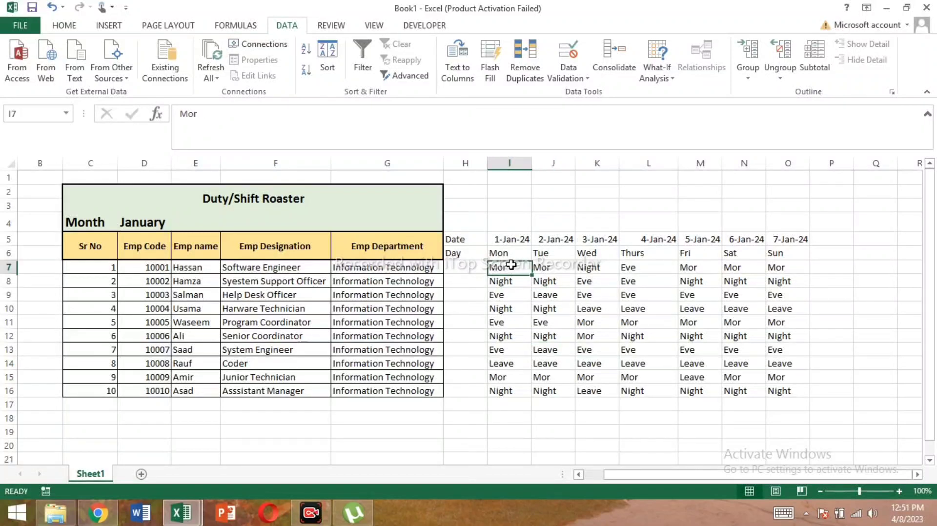
left_click(559, 282)
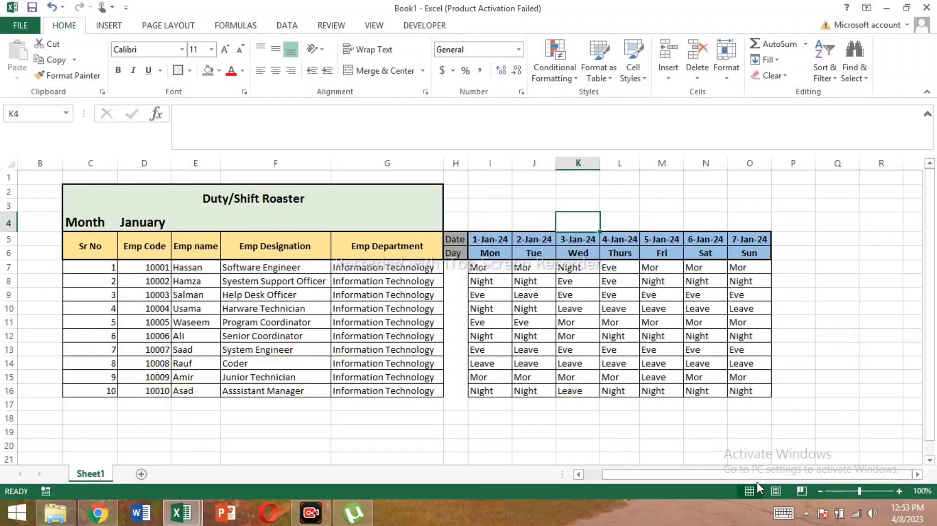
left_click_drag(506, 180, 800, 201)
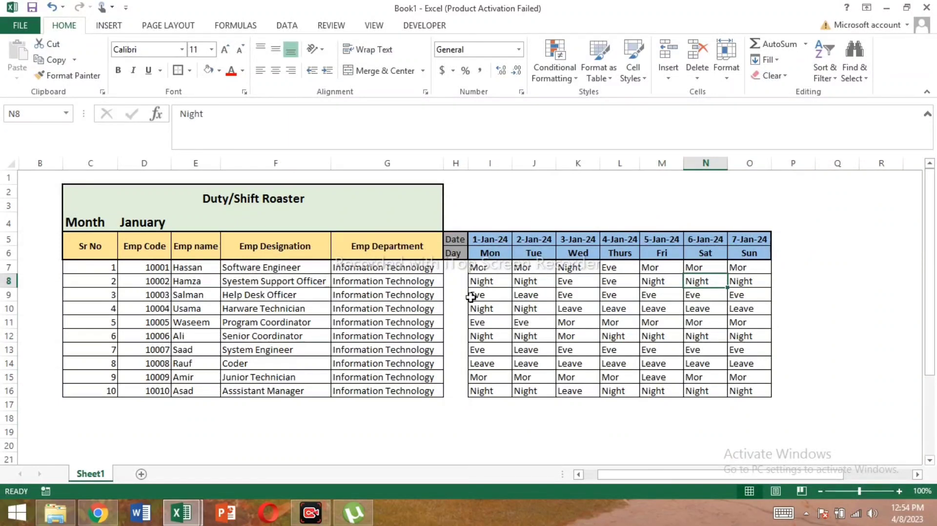
left_click(489, 269)
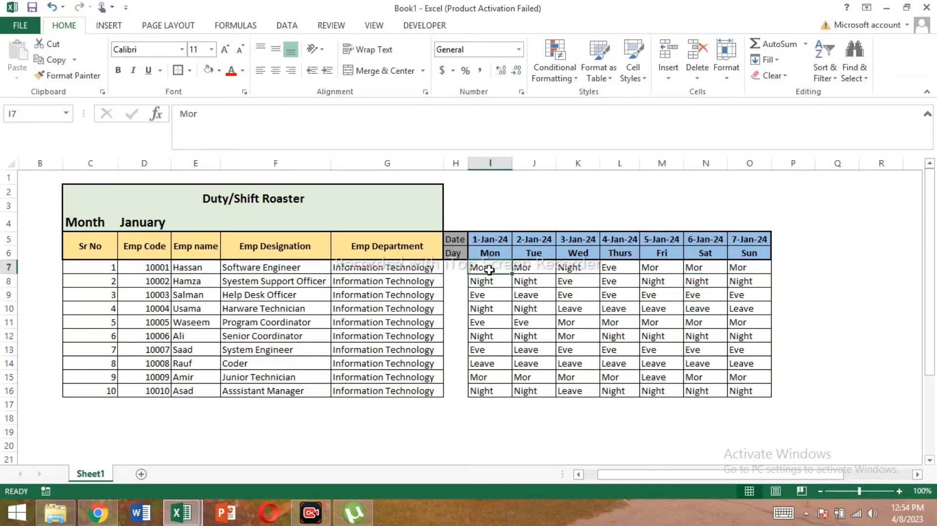
left_click(575, 268)
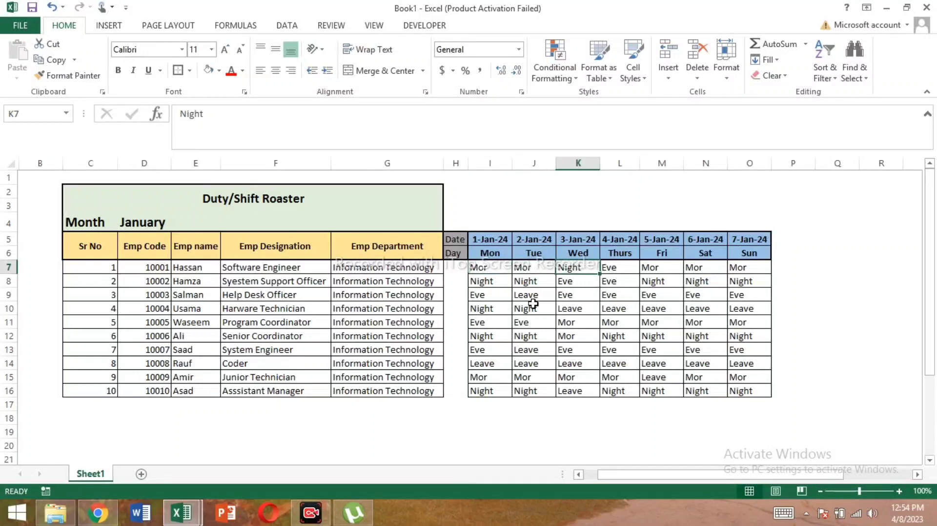
left_click(531, 296)
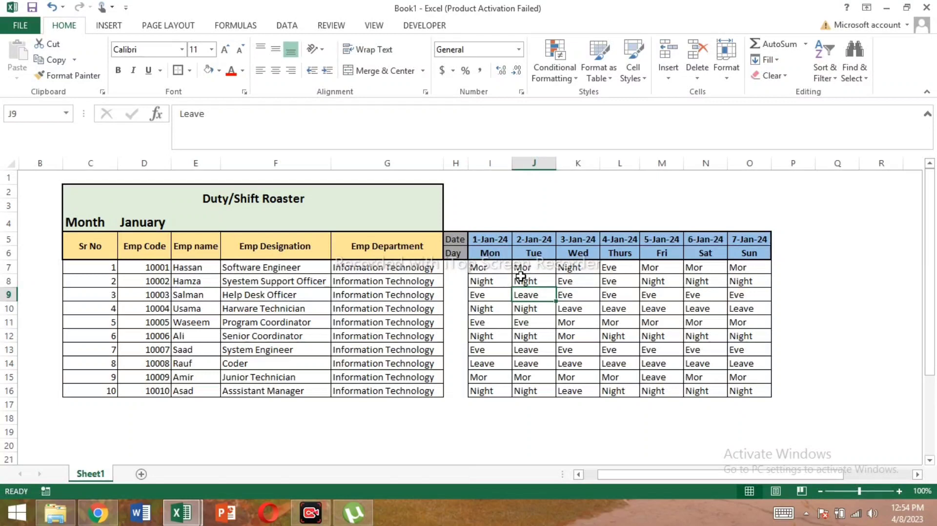
Add a Text That Contains rule to I7:O16 that formats Mor with Light Red Fill with Dark Red Text.
left_click_drag(478, 267, 752, 391)
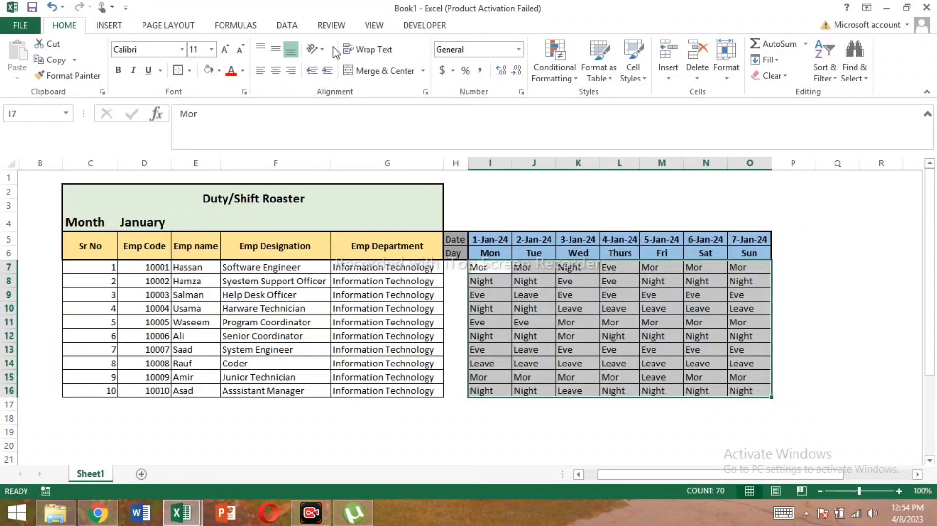
left_click(559, 78)
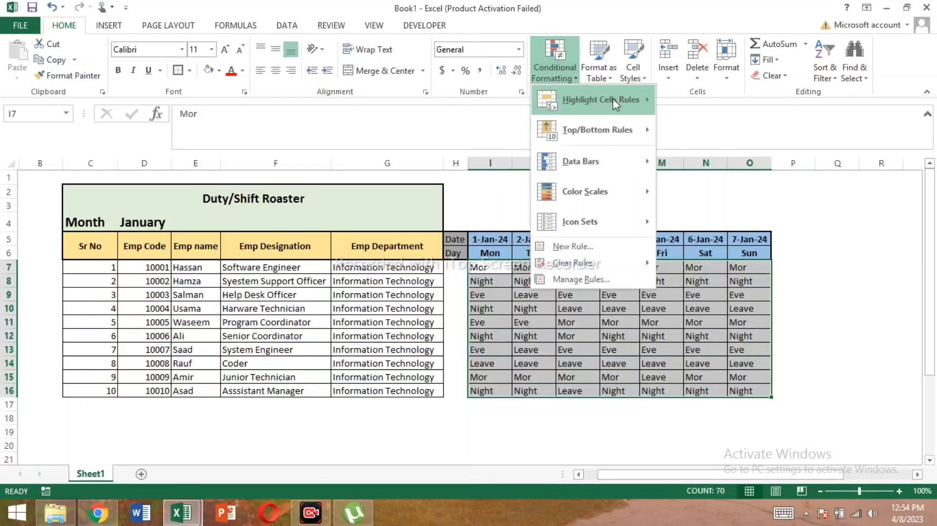
mouse_move(613, 108)
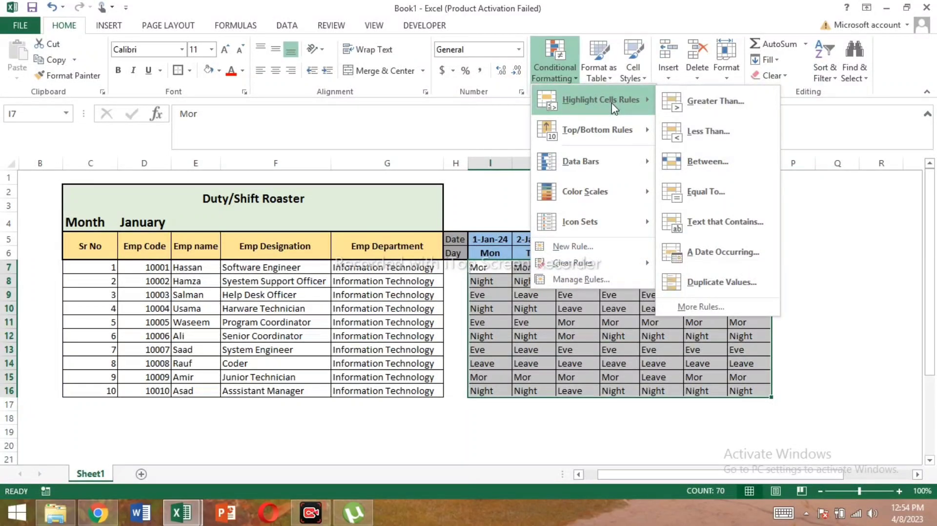
left_click(736, 222)
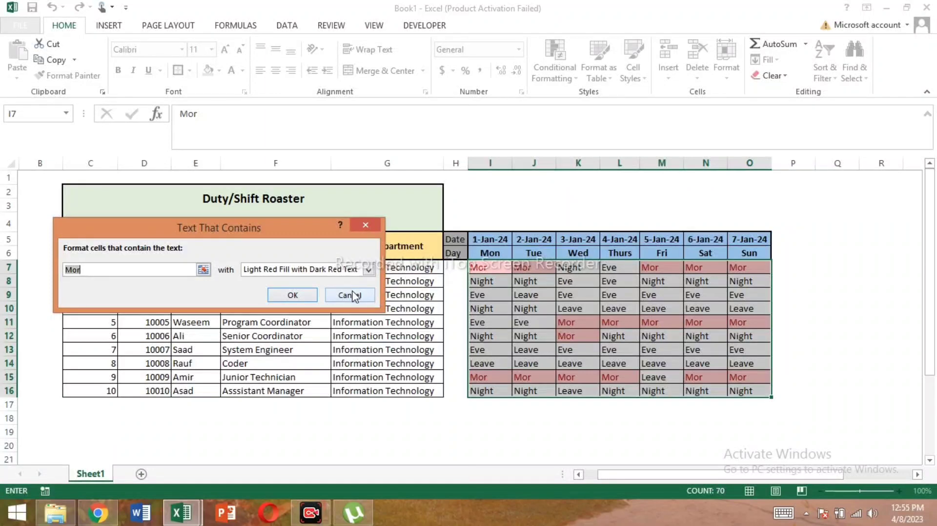
left_click(369, 270)
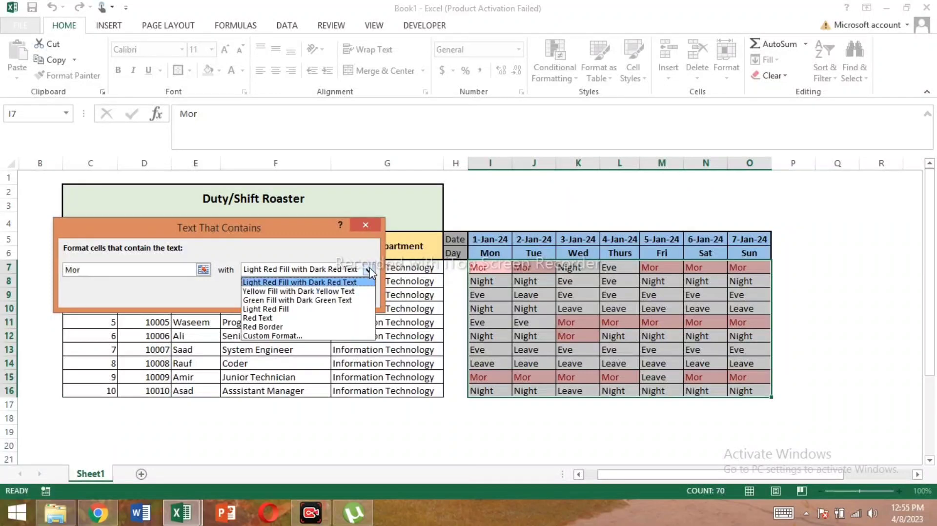
left_click(333, 285)
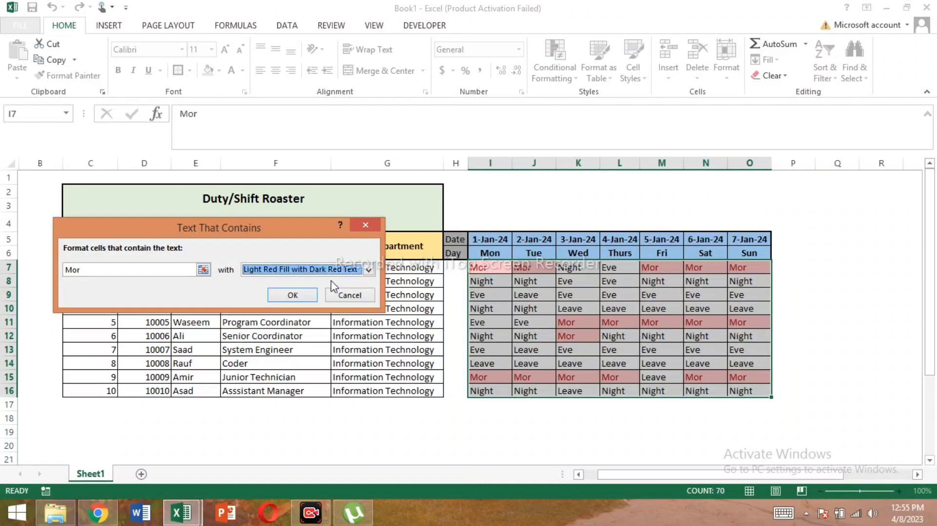
left_click(295, 295)
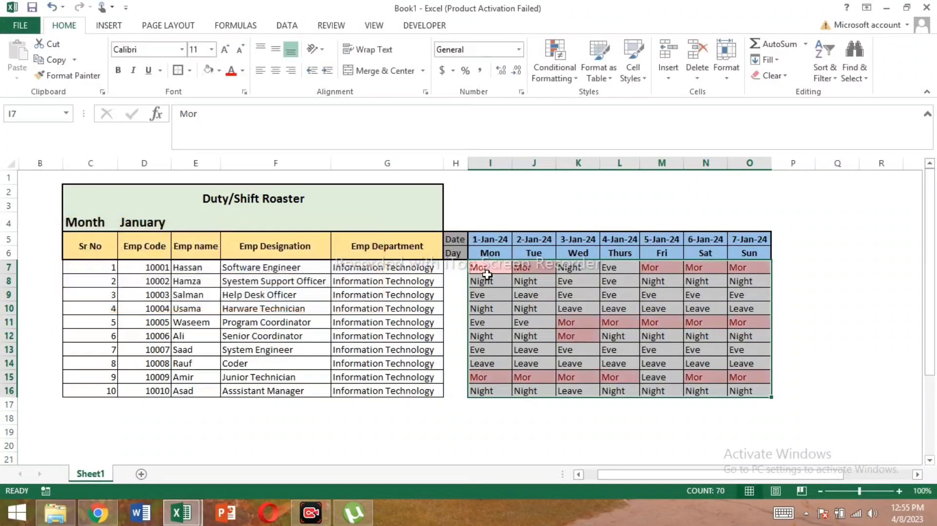
Start another Text That Contains rule on the shift range I7:O16, with Leave as the text to match.
left_click(565, 83)
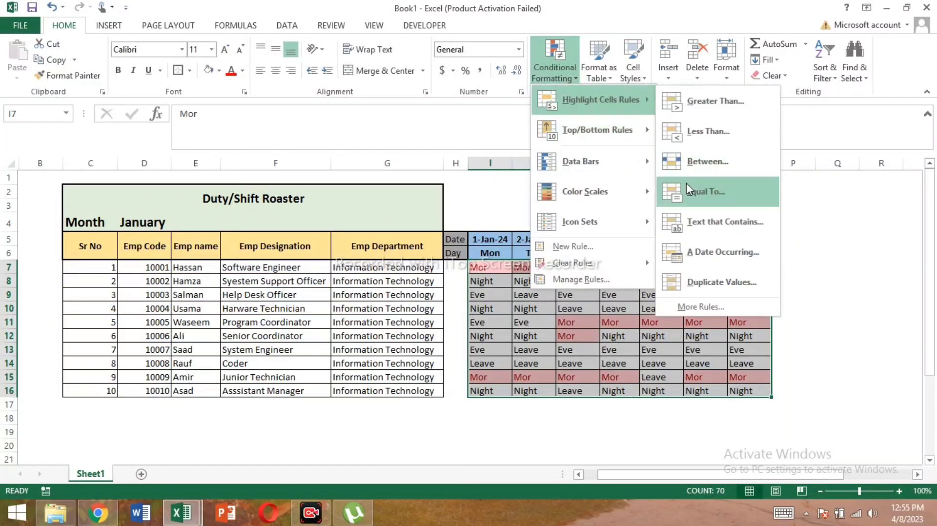
left_click(704, 217)
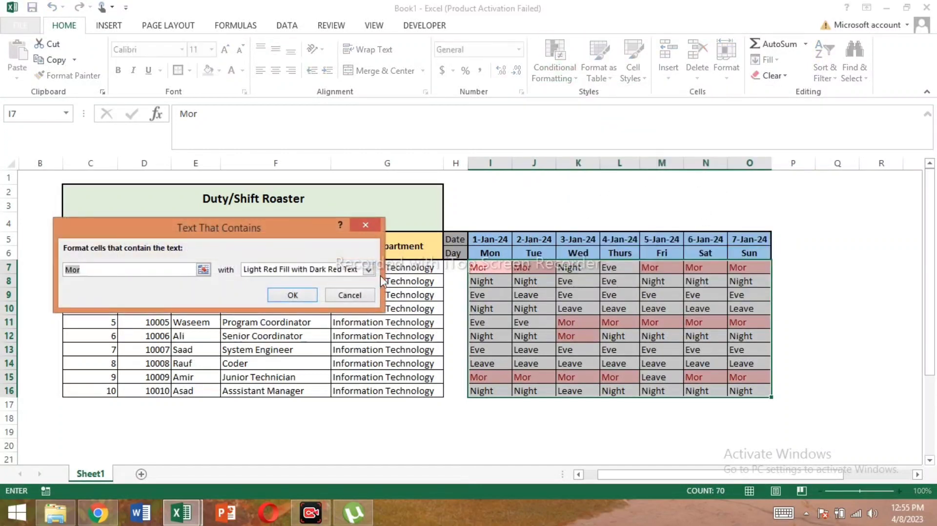
left_click(203, 269)
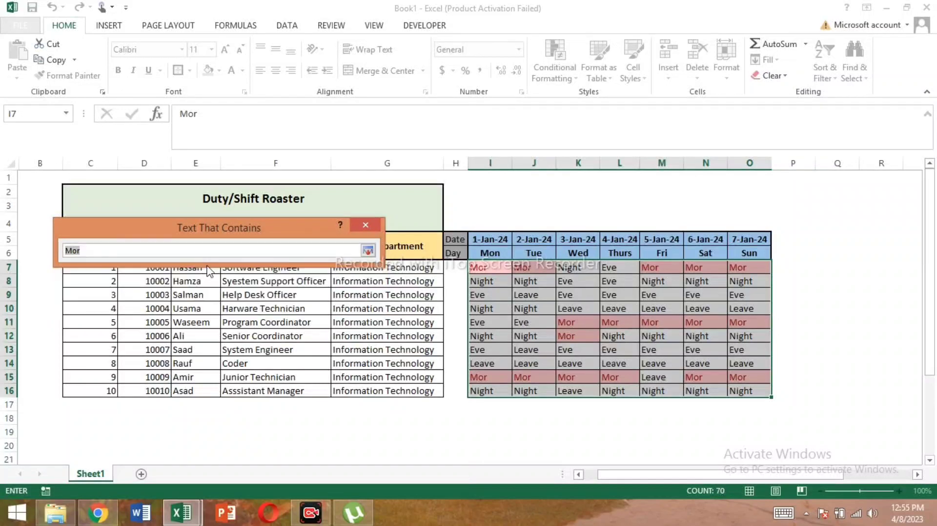
left_click(368, 251)
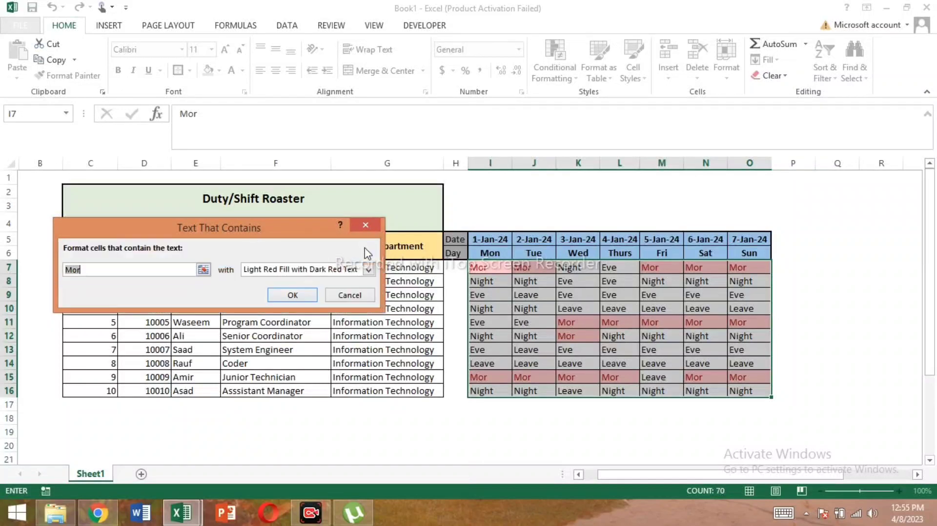
left_click(125, 271)
key("BackSpace")
key("BackSpace")
key("BackSpace")
type("Leave")
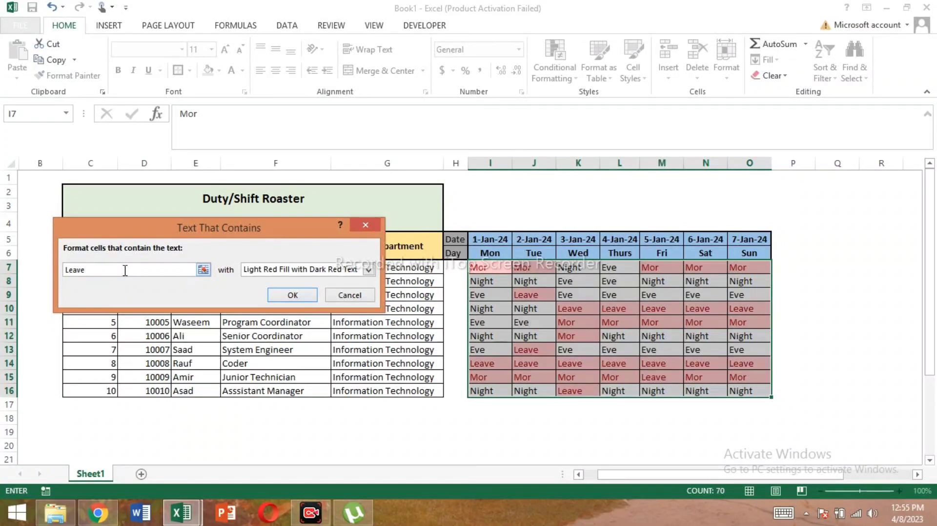
Give the Leave rule a custom format with a gray background fill.
left_click(365, 270)
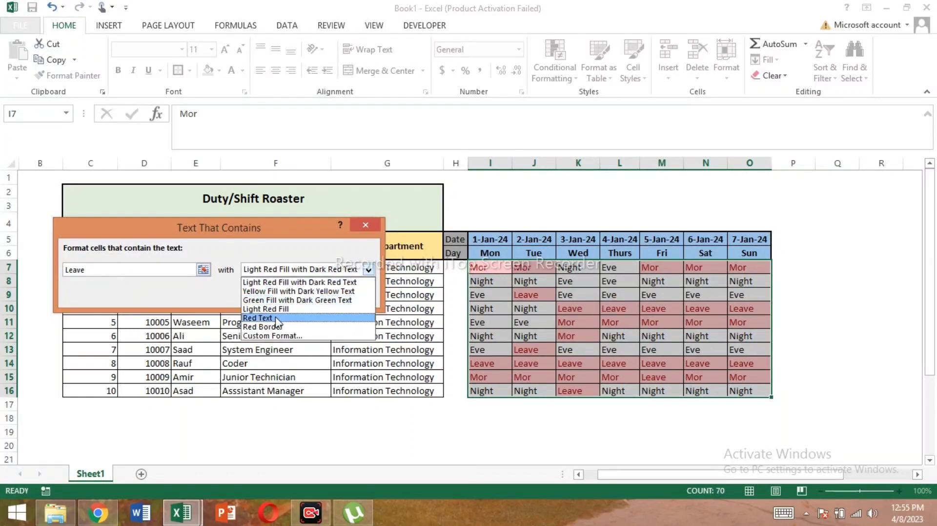
left_click(303, 337)
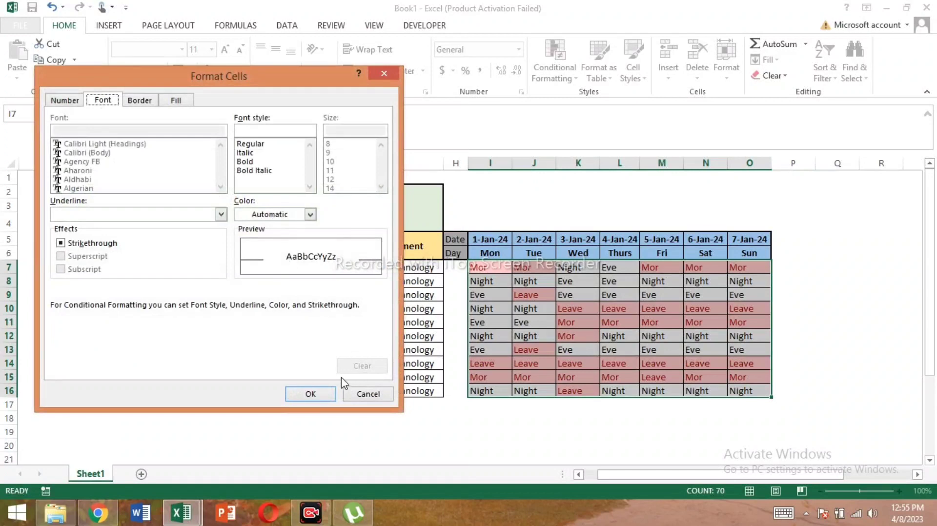
left_click(176, 101)
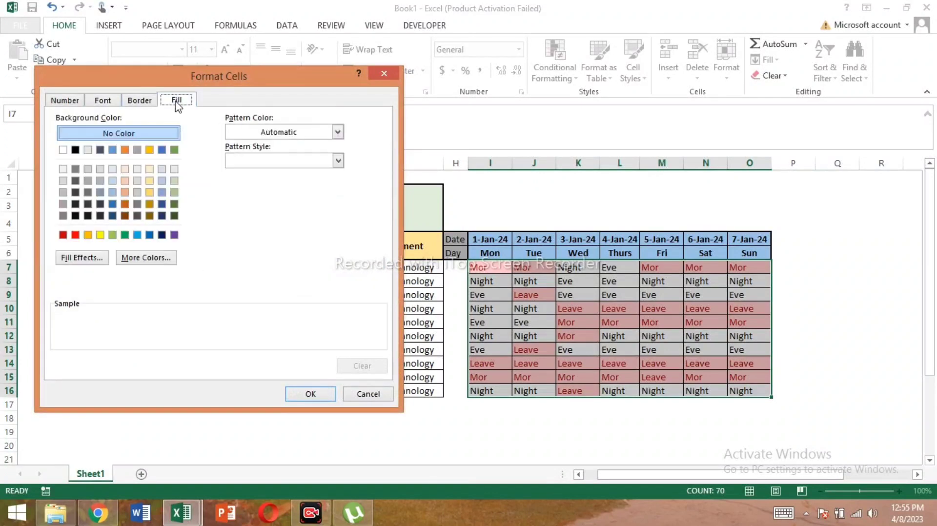
left_click(88, 180)
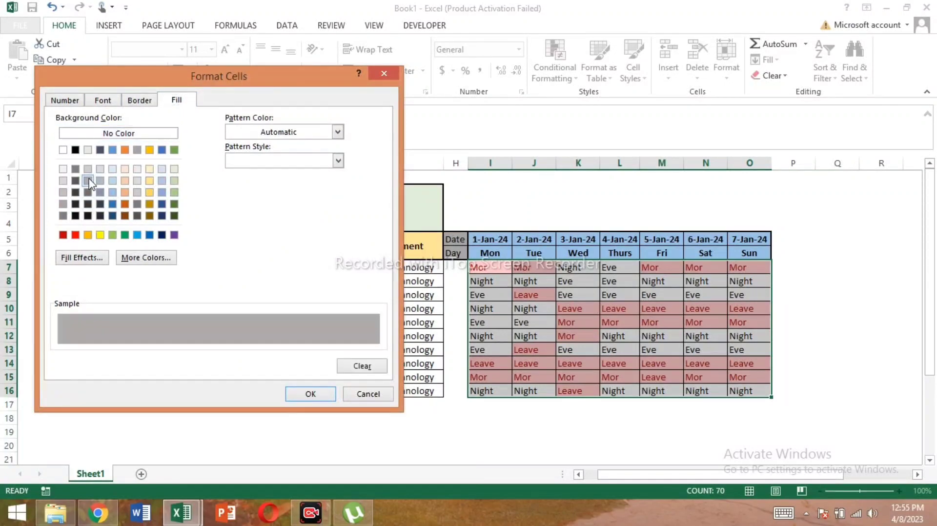
left_click(310, 395)
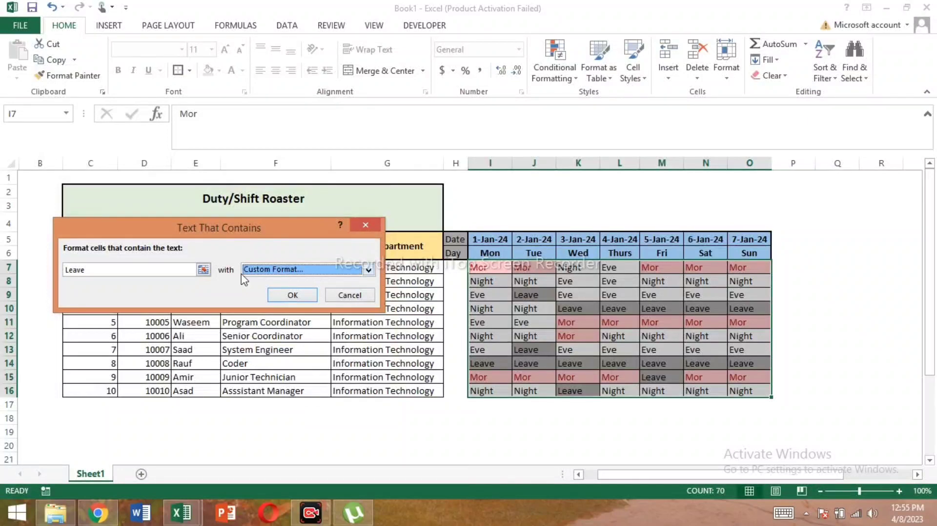
Replace the text to match in the open Text That Contains rule with Night.
left_click(108, 268)
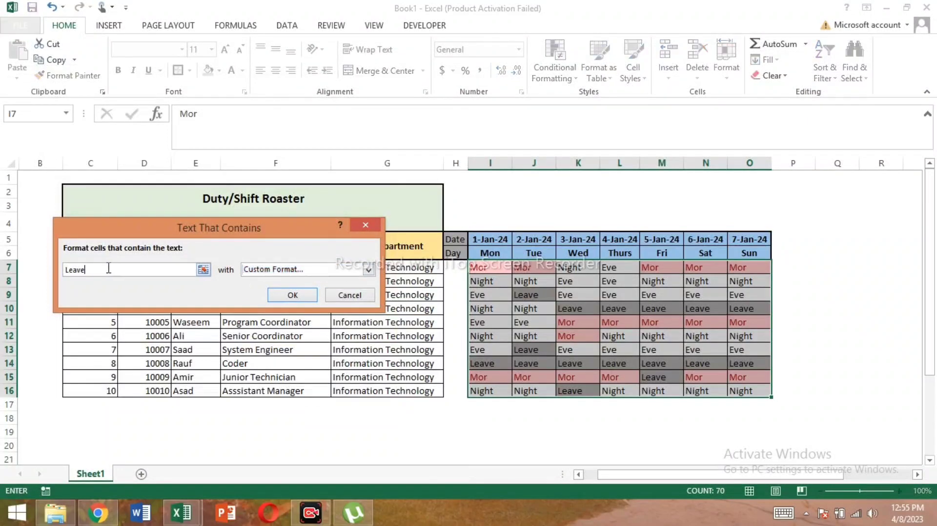
key("BackSpace")
key("BackSpace")
key("BackSpace")
key("BackSpace")
key("BackSpace")
type("Night")
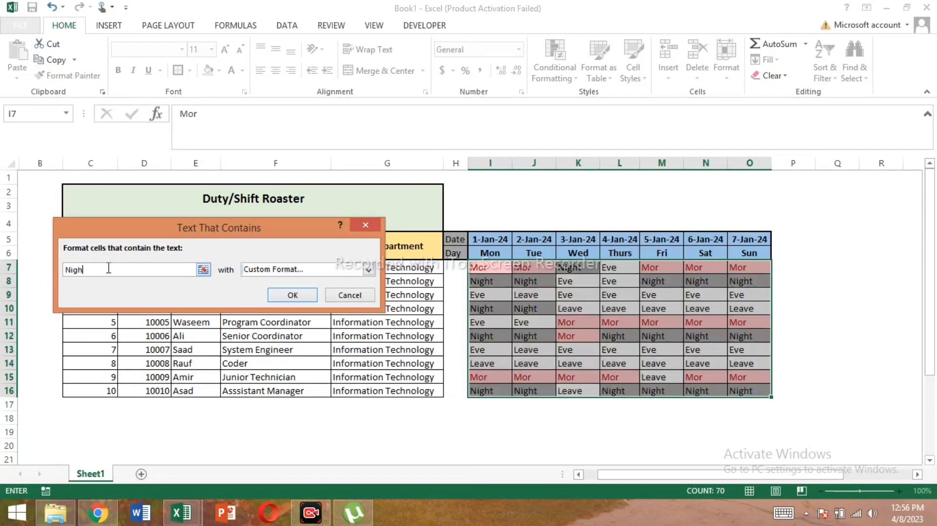
Give the Night rule a custom format with a light orange background fill and apply the rule.
left_click(368, 270)
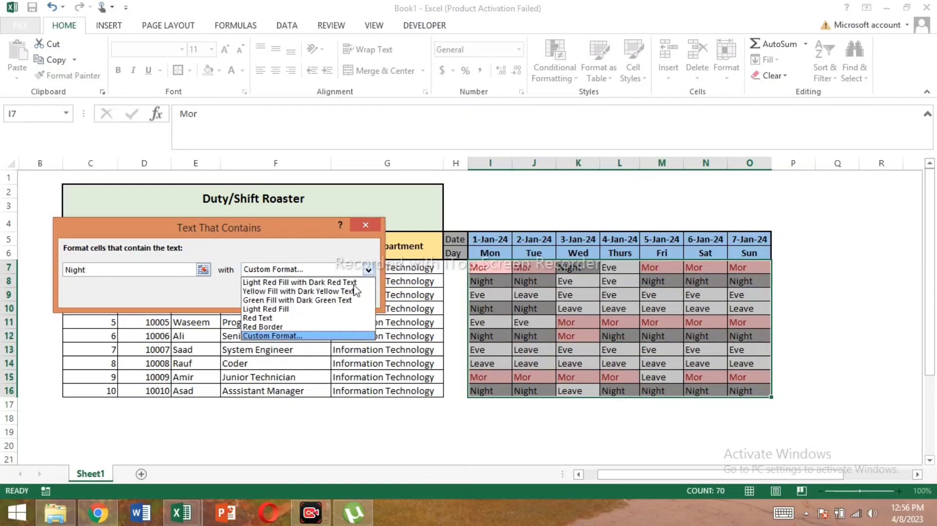
left_click(275, 336)
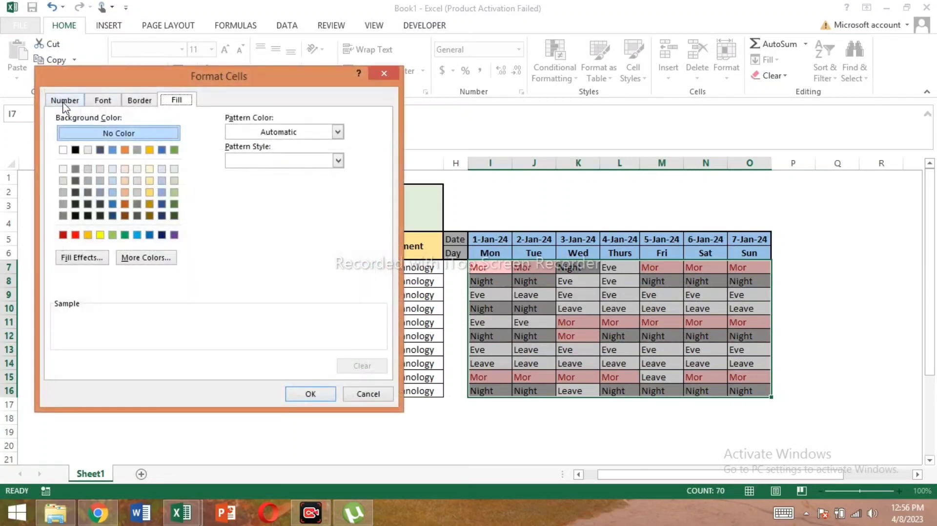
left_click(125, 182)
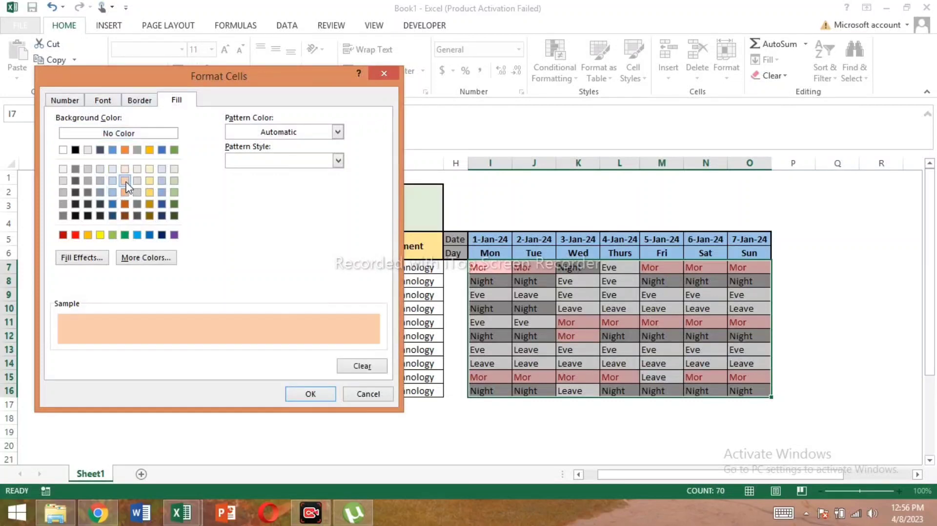
left_click(313, 394)
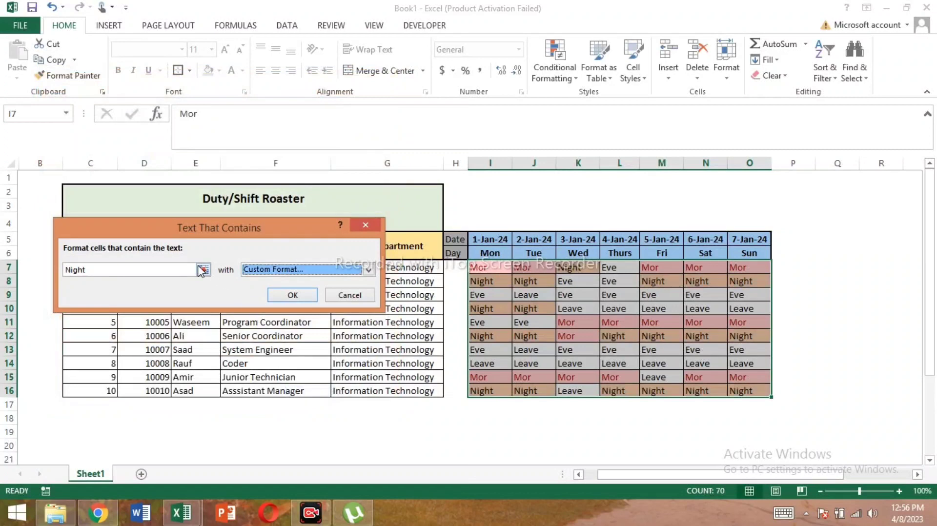
left_click(177, 269)
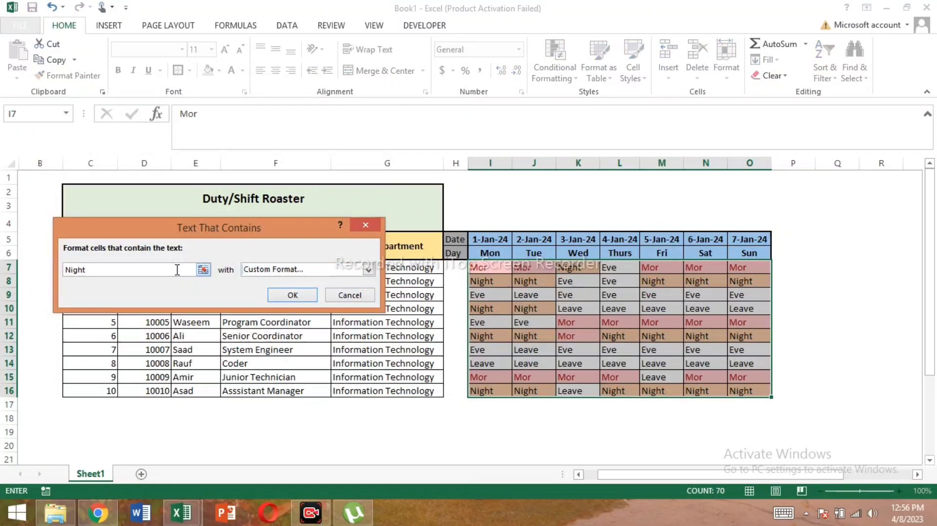
left_click(292, 295)
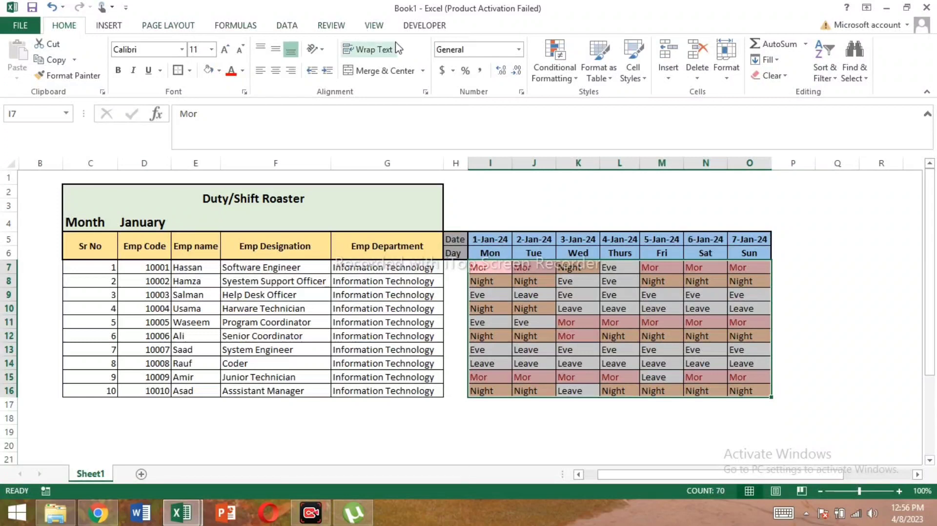
Start a new Text That Contains rule on the shift range I7:O16, with Leave as the text to match.
left_click(562, 77)
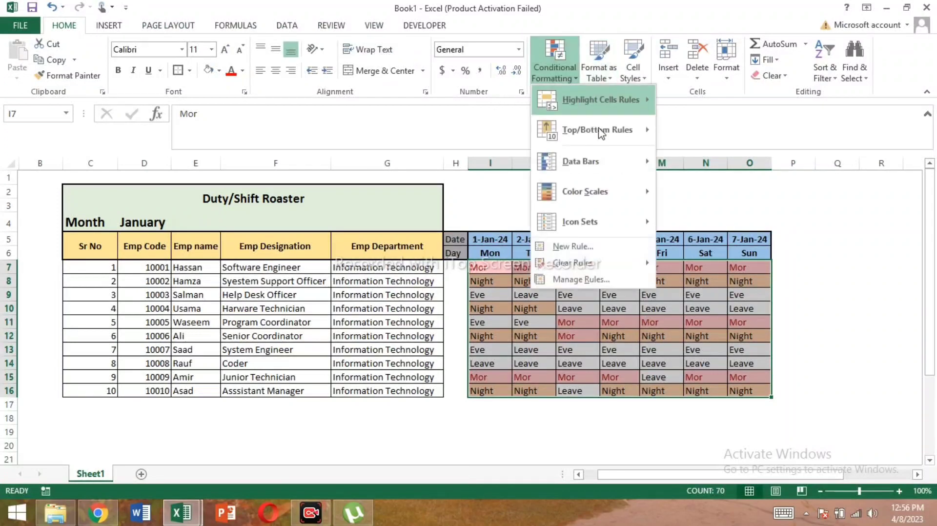
mouse_move(605, 100)
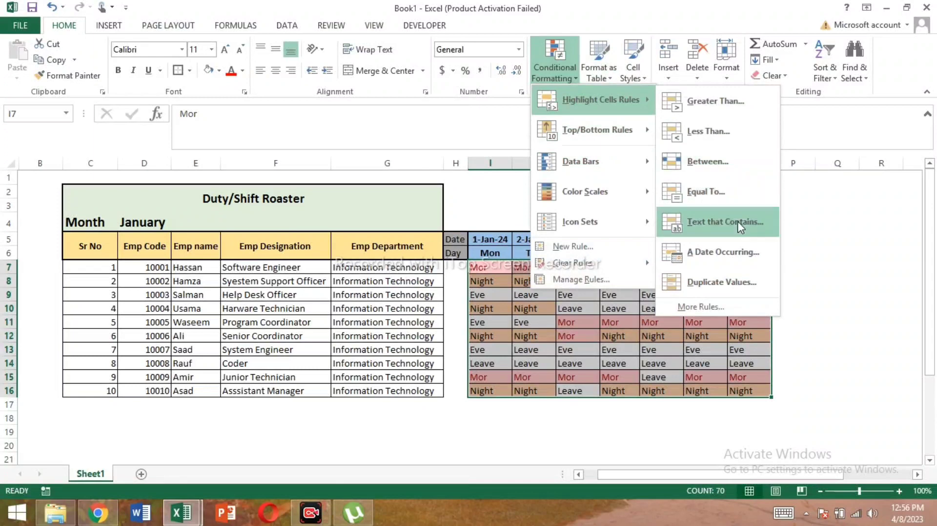
left_click(721, 222)
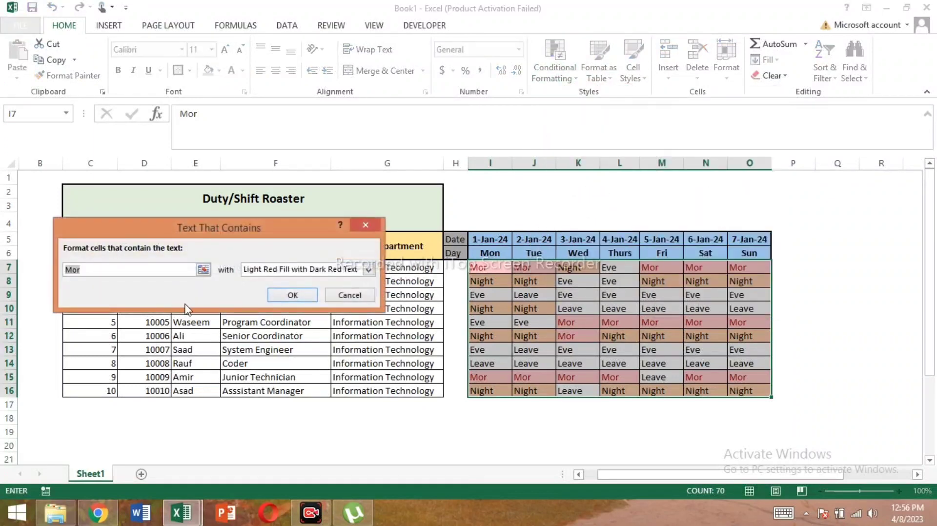
left_click(118, 270)
key("BackSpace")
key("BackSpace")
key("BackSpace")
type("Leaves")
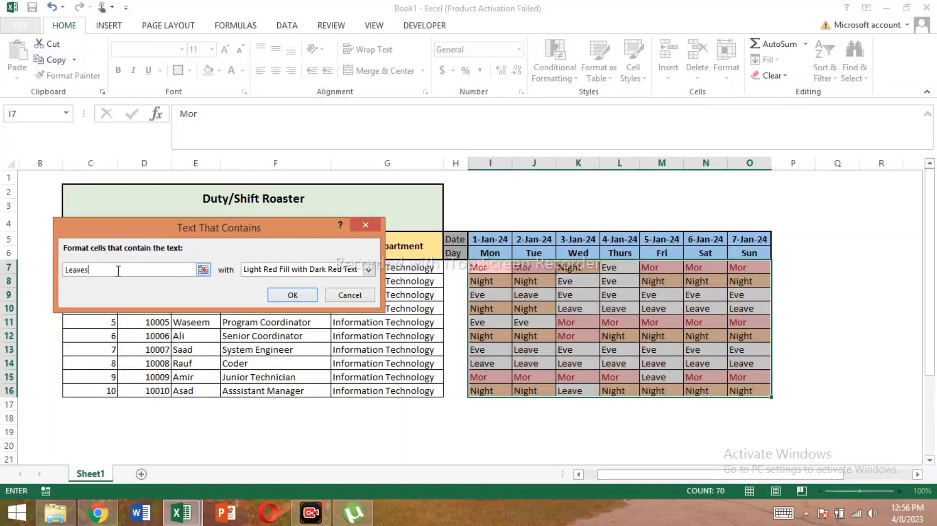
key("BackSpace")
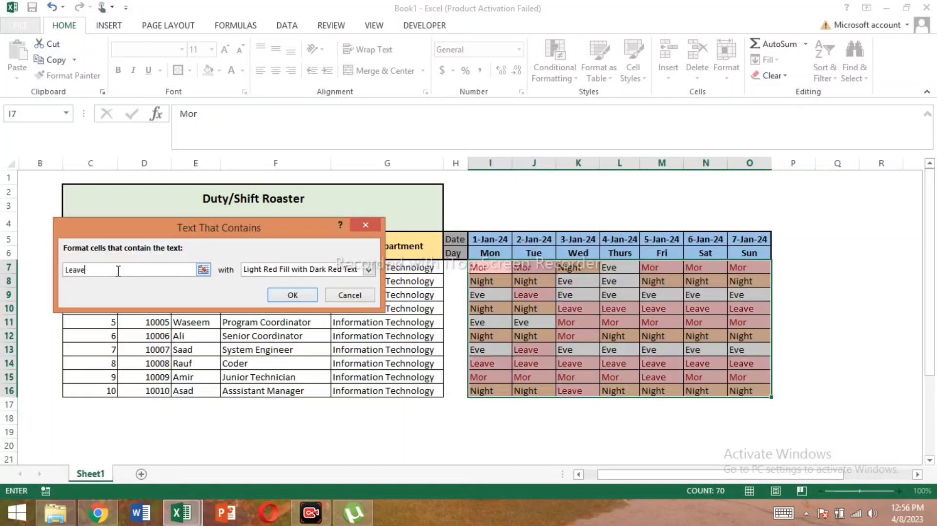
Give the Leave rule a custom format with a medium gray background fill and apply the rule.
left_click(367, 270)
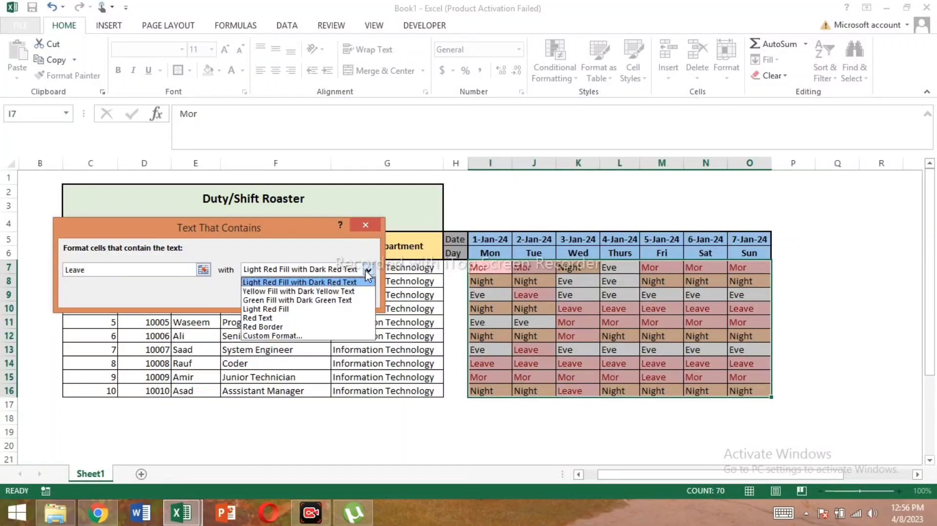
left_click(272, 336)
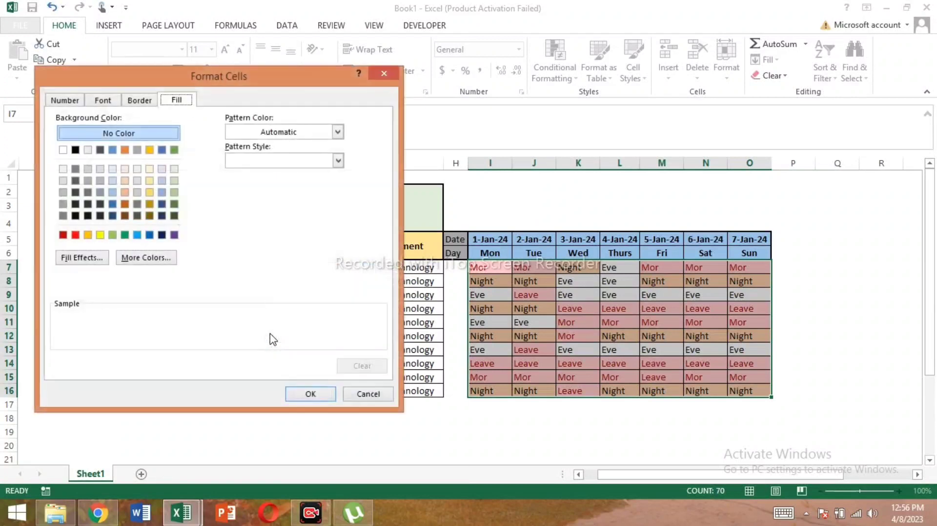
left_click(89, 180)
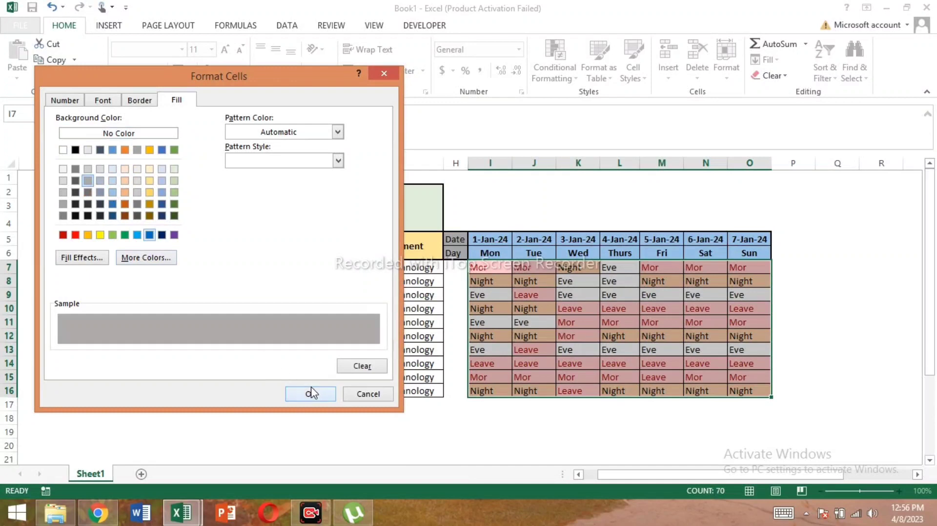
left_click(311, 393)
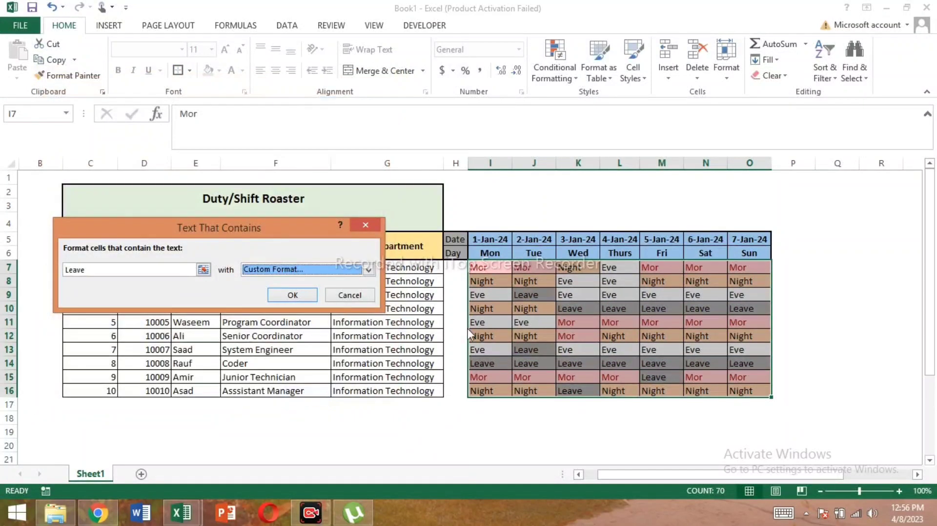
left_click(293, 295)
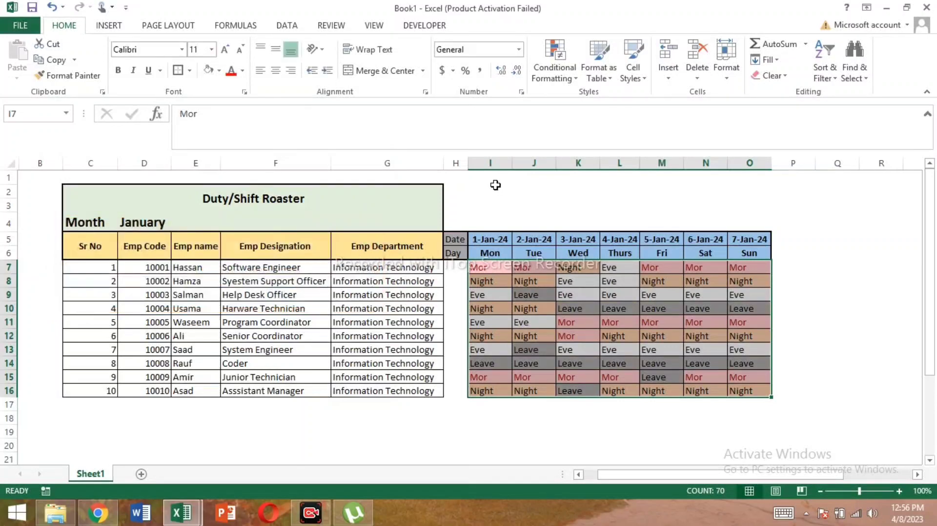
Start another Text That Contains rule on the shift range I7:O16, with EVe as the text to match.
left_click(557, 73)
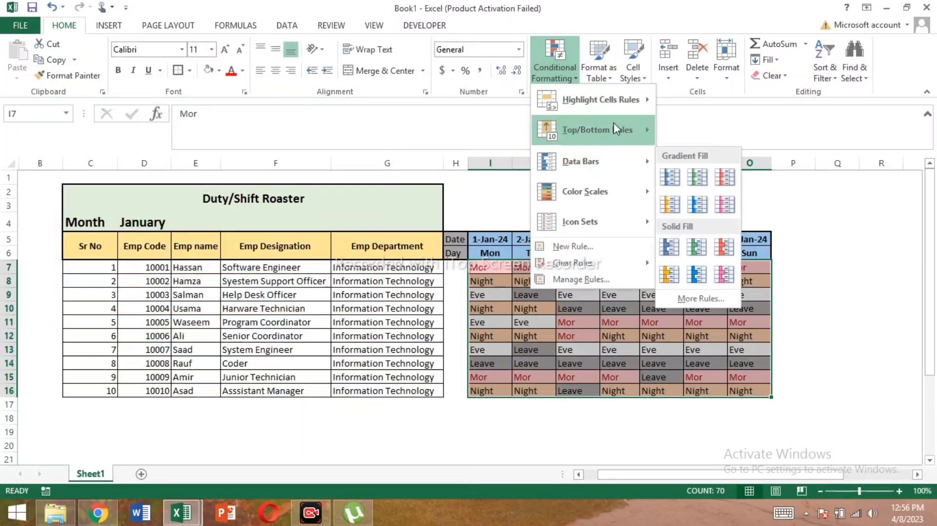
mouse_move(605, 92)
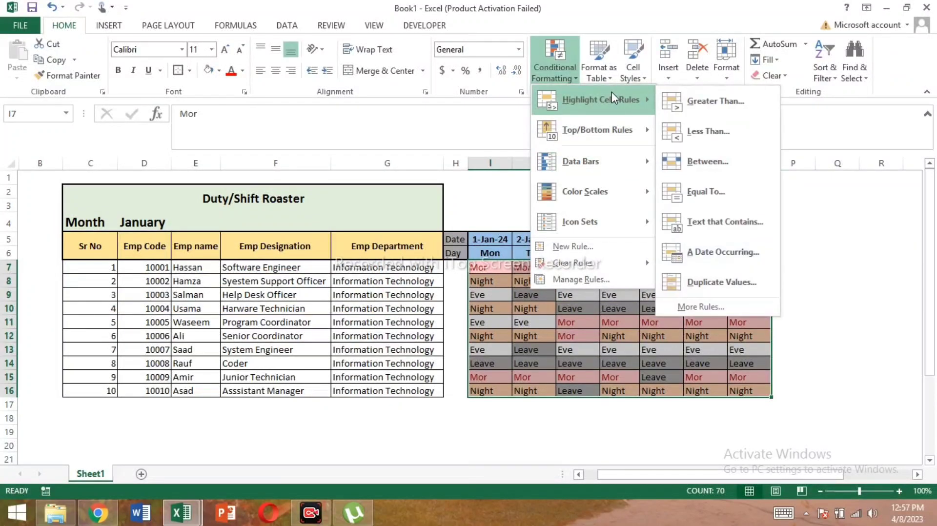
left_click(740, 224)
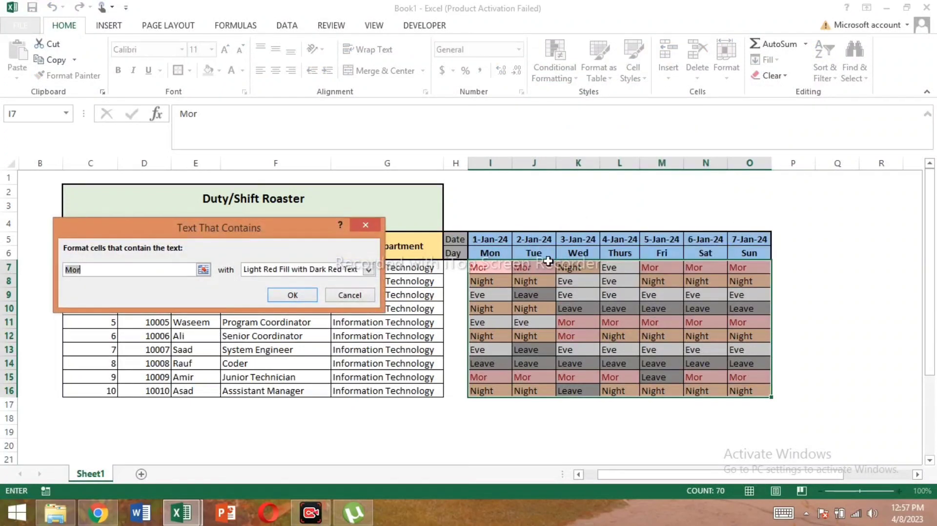
type("Ve")
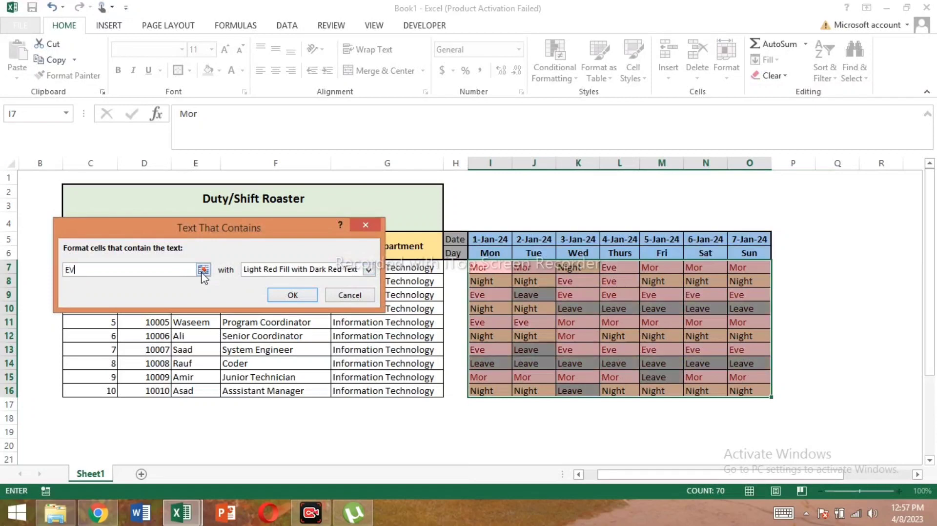
Give the EVe rule a custom format with a green background fill, apply the rule and deselect the range.
left_click(369, 269)
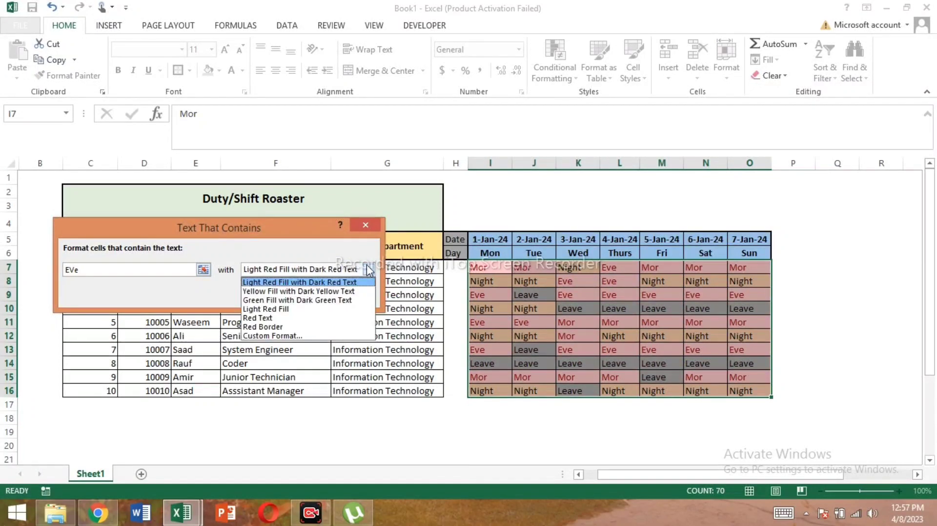
left_click(281, 337)
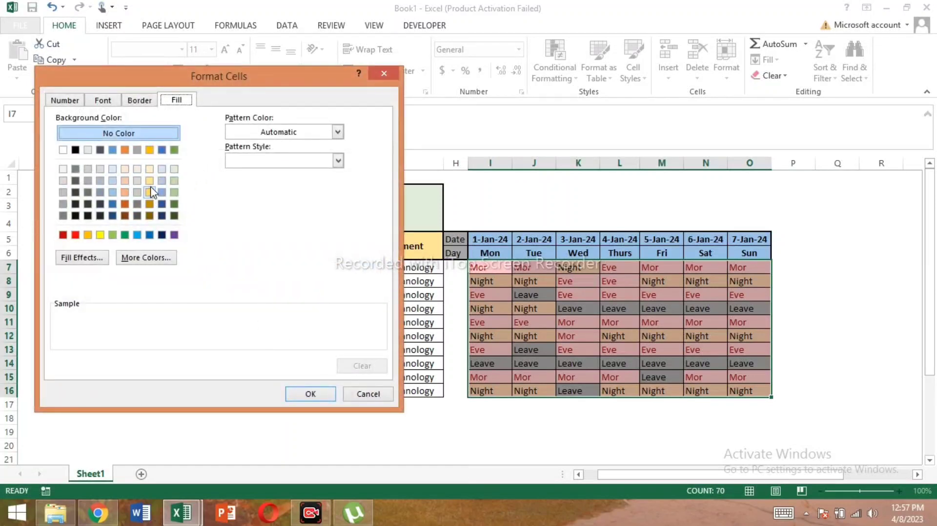
left_click(174, 193)
left_click(308, 394)
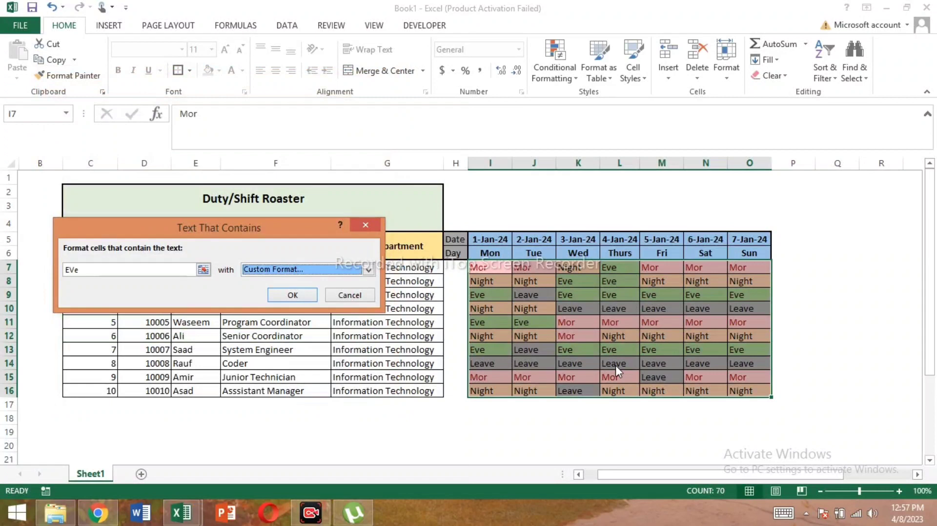
left_click(290, 295)
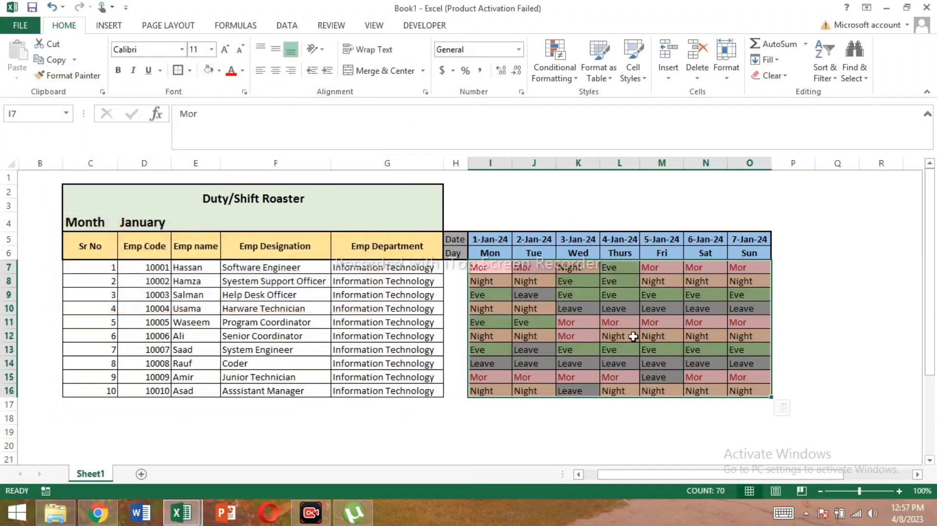
left_click(842, 295)
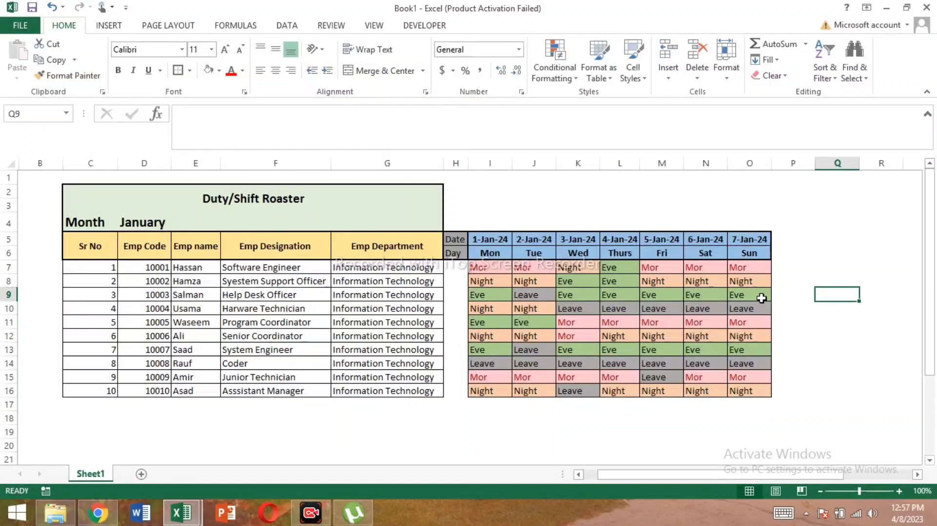
Select the shift range I7:O16 and start a Text That Contains rule that matches Mor.
left_click(499, 270)
left_click_drag(499, 270, 745, 390)
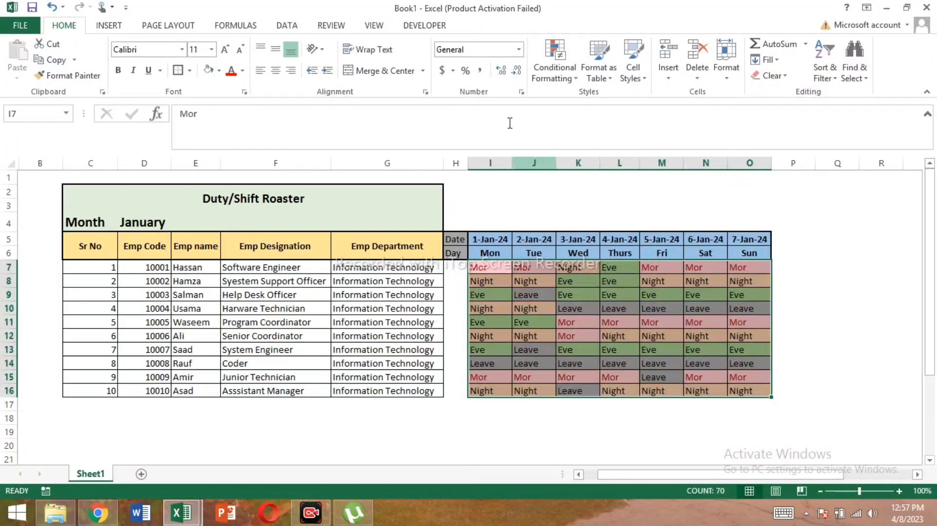
left_click(554, 68)
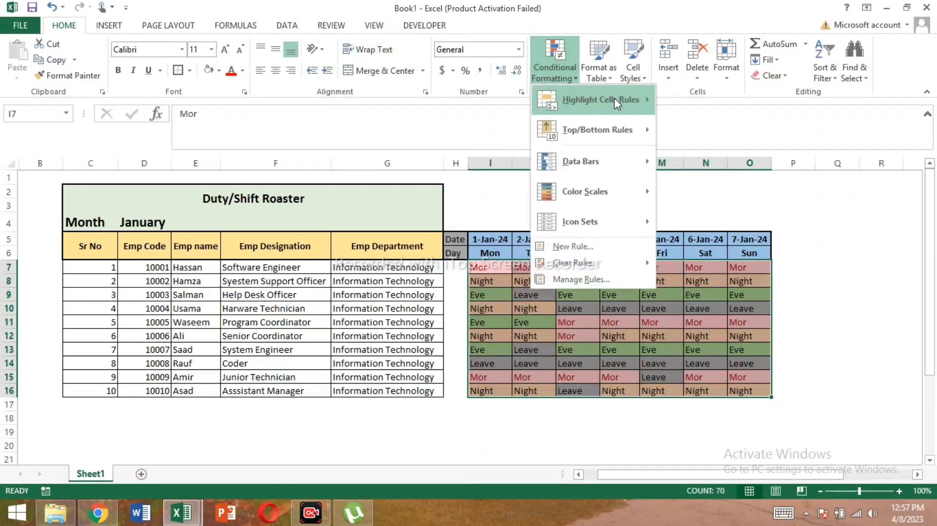
mouse_move(615, 99)
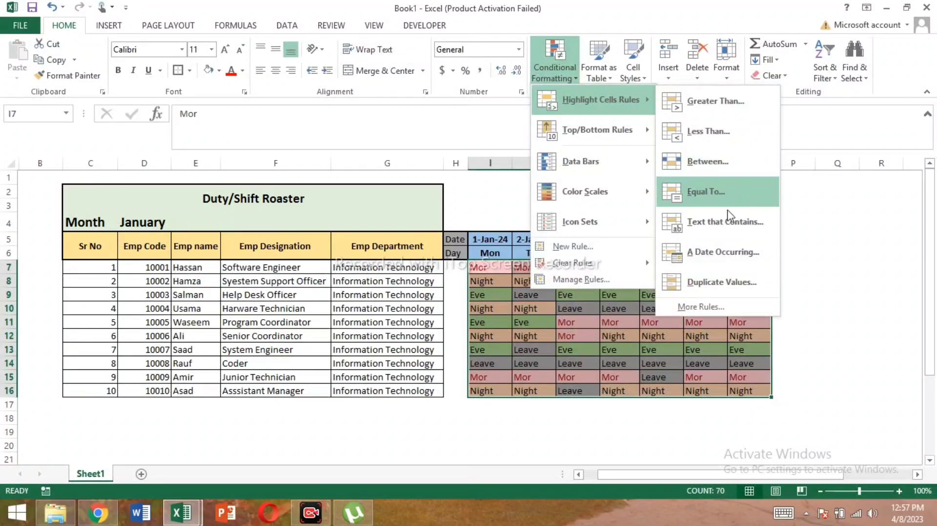
left_click(725, 222)
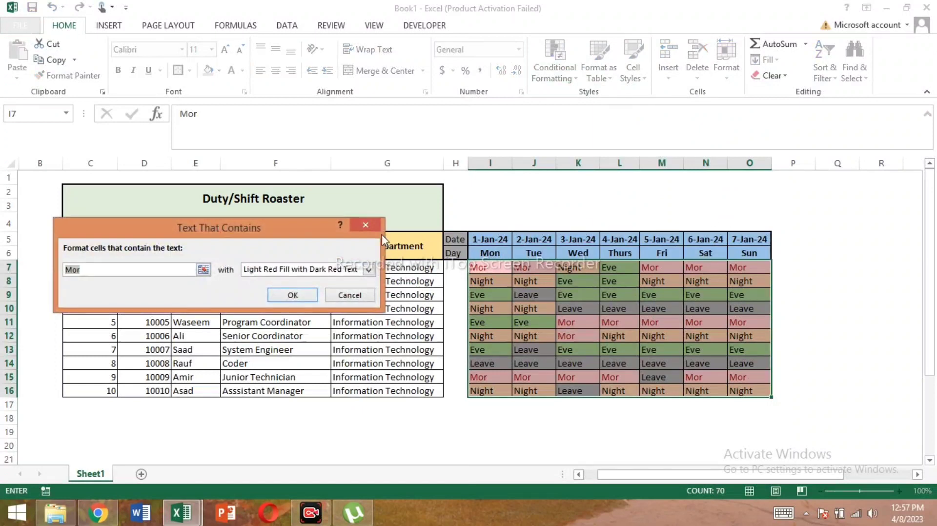
Give the Mor rule a custom format with a light gray background fill, apply the rule and deselect the range.
left_click(369, 270)
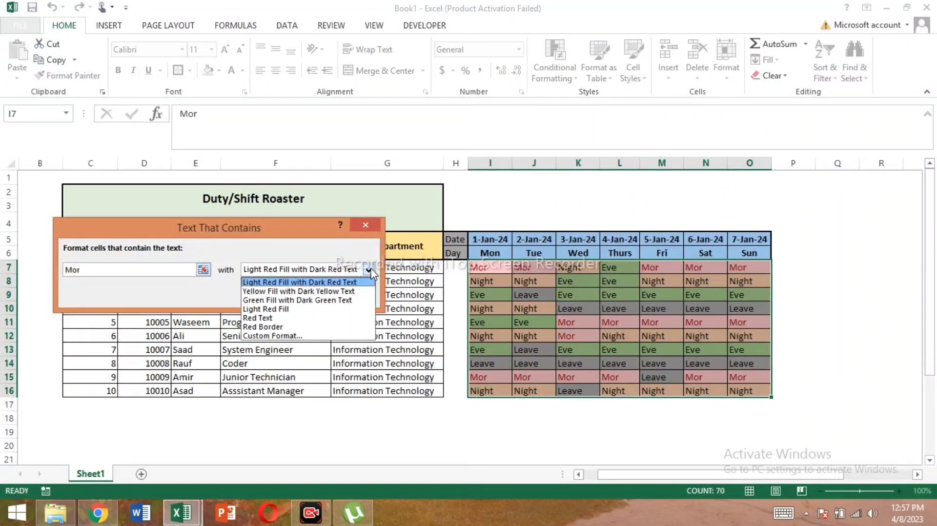
left_click(281, 336)
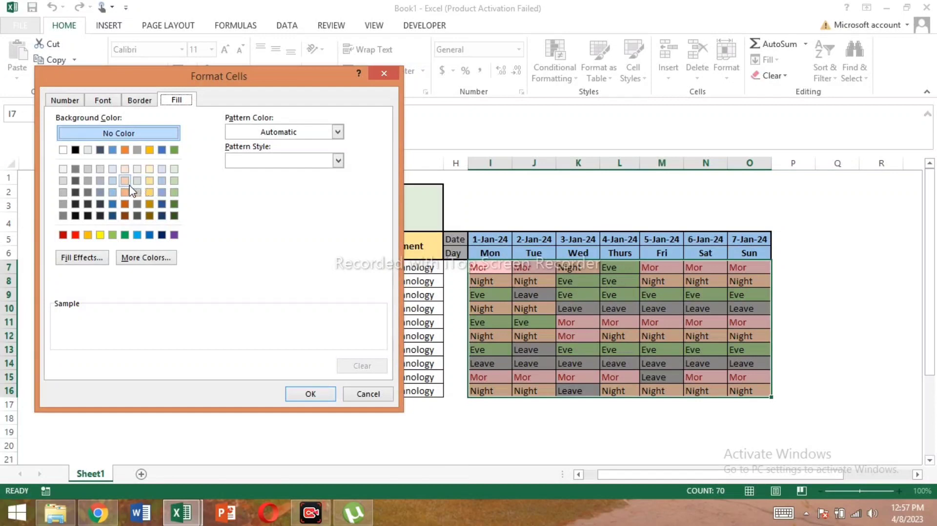
left_click(150, 181)
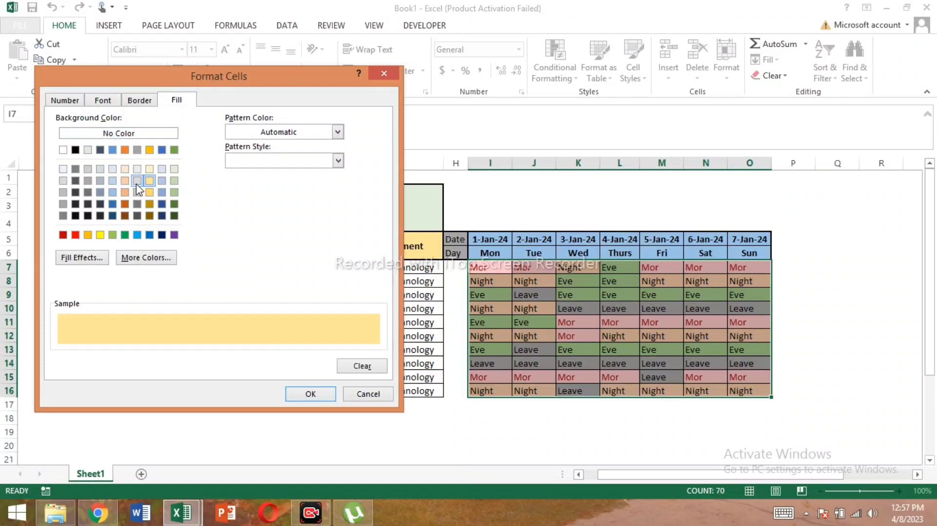
left_click(137, 181)
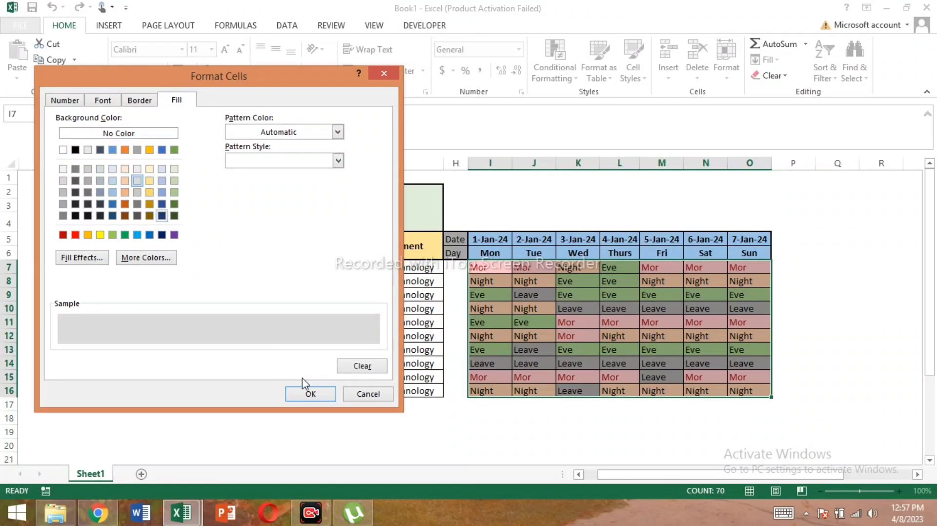
left_click(311, 394)
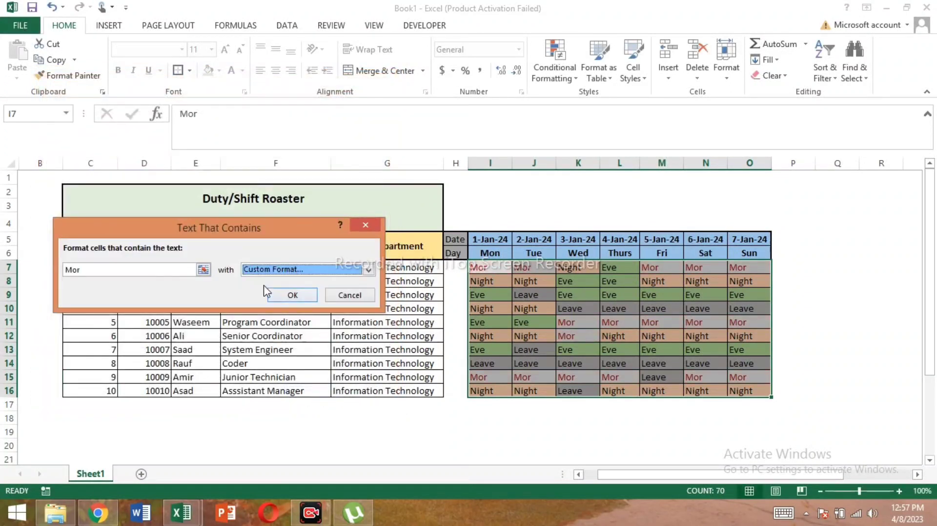
left_click(292, 294)
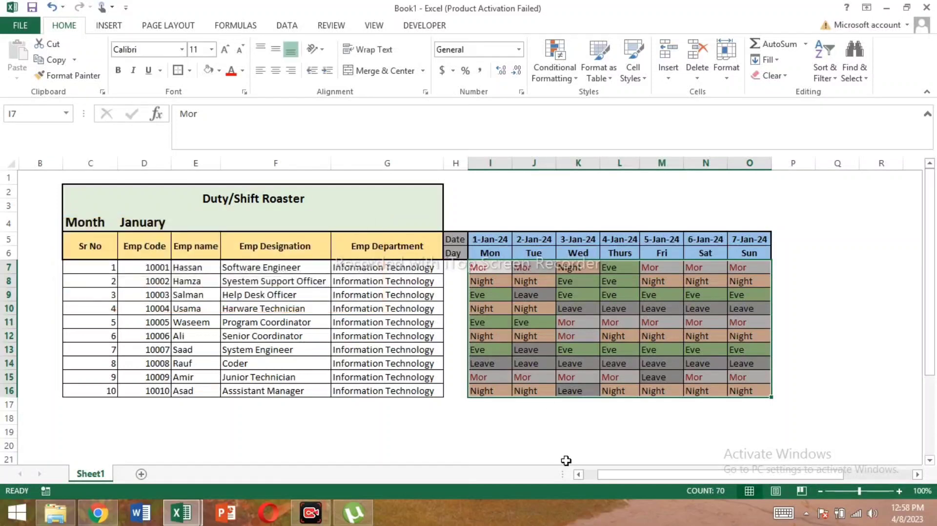
left_click(571, 456)
left_click(854, 320)
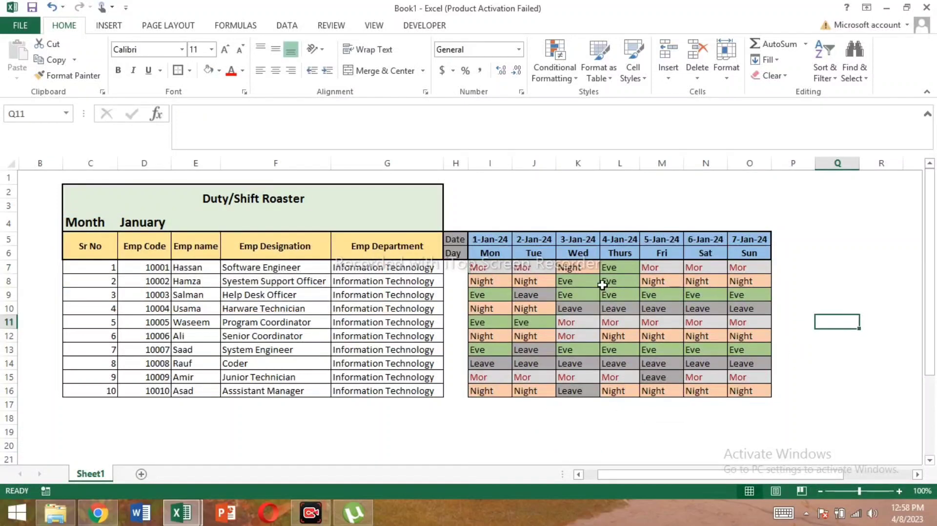
left_click(602, 284)
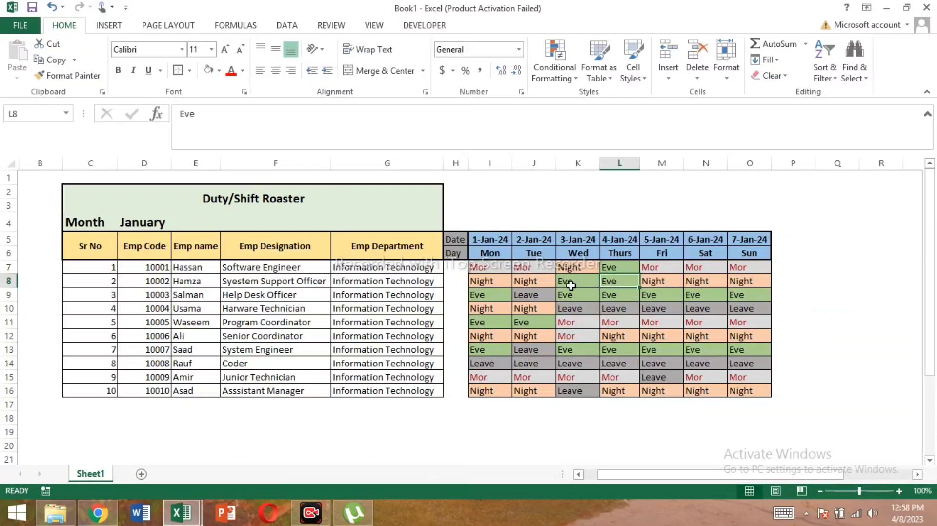
left_click(580, 268)
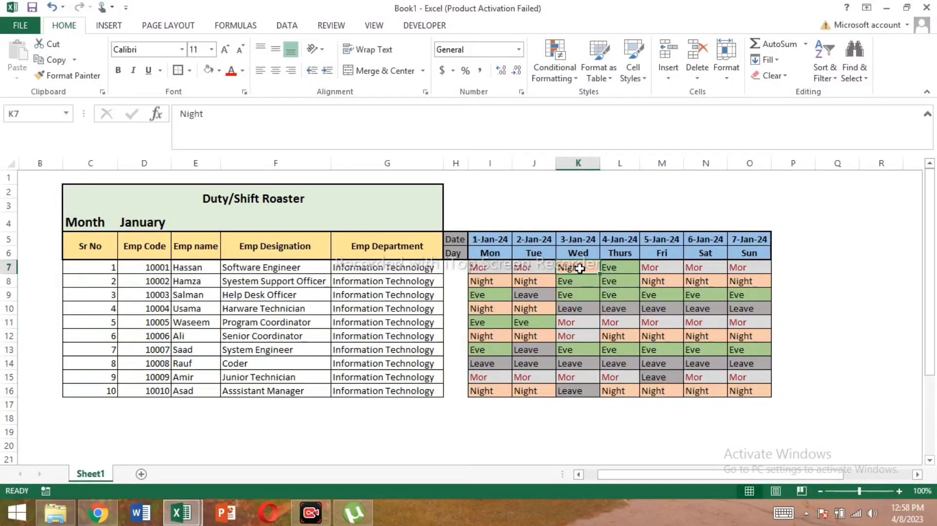
left_click(662, 378)
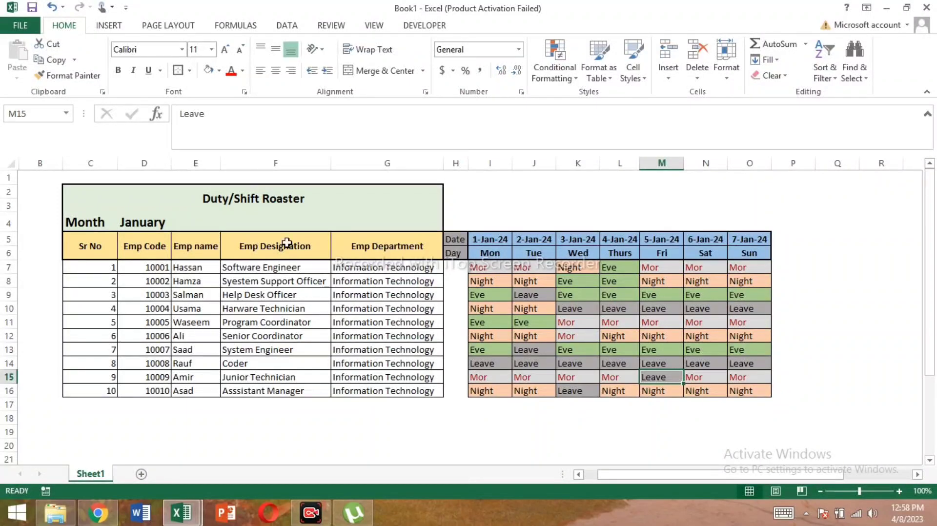
Set the roster's month in cell D4 to February.
left_click(149, 225)
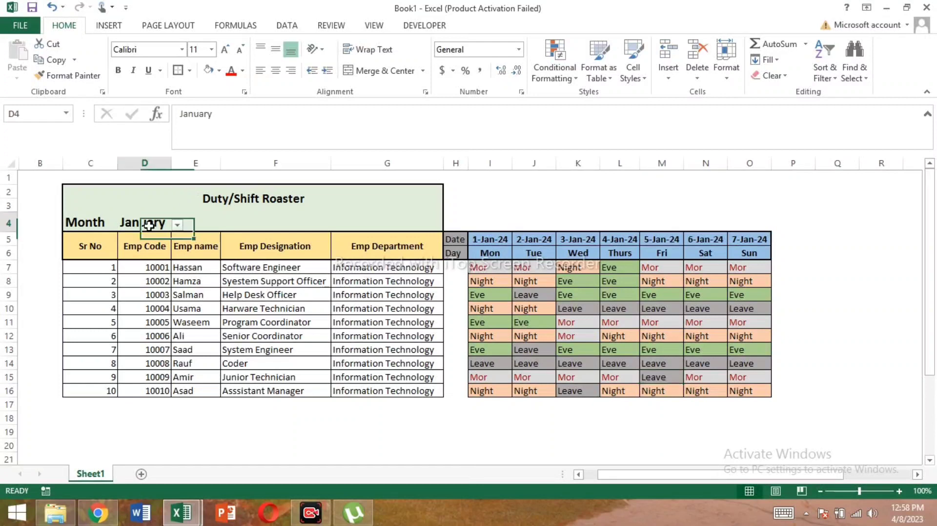
left_click(177, 224)
left_click(154, 247)
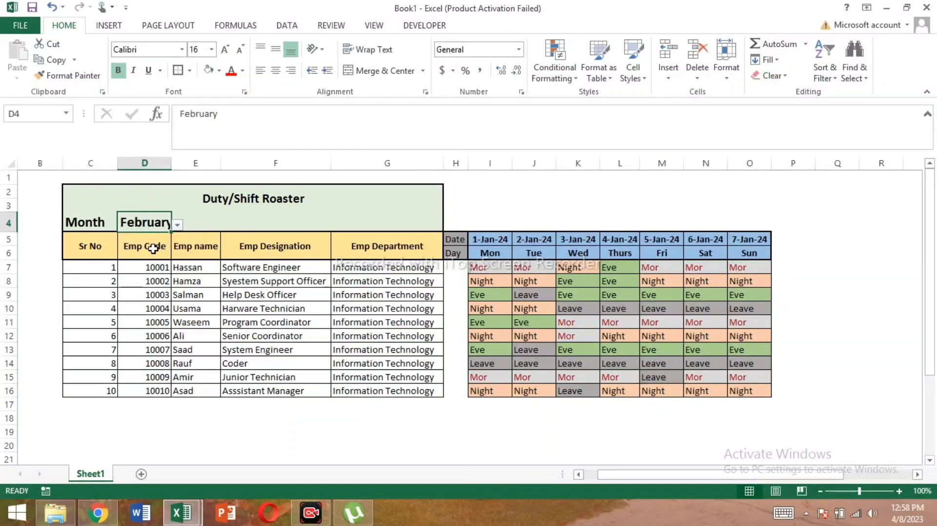
left_click(255, 198)
left_click(363, 238)
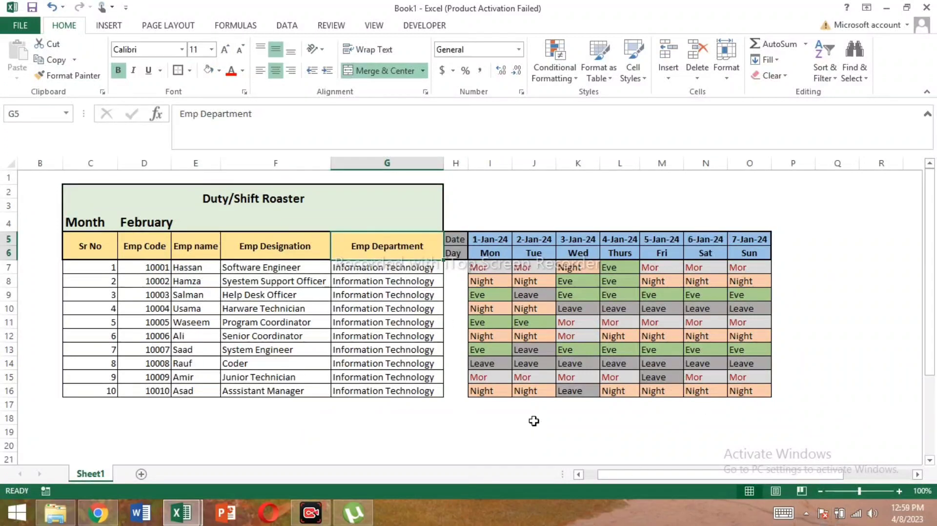
left_click(146, 226)
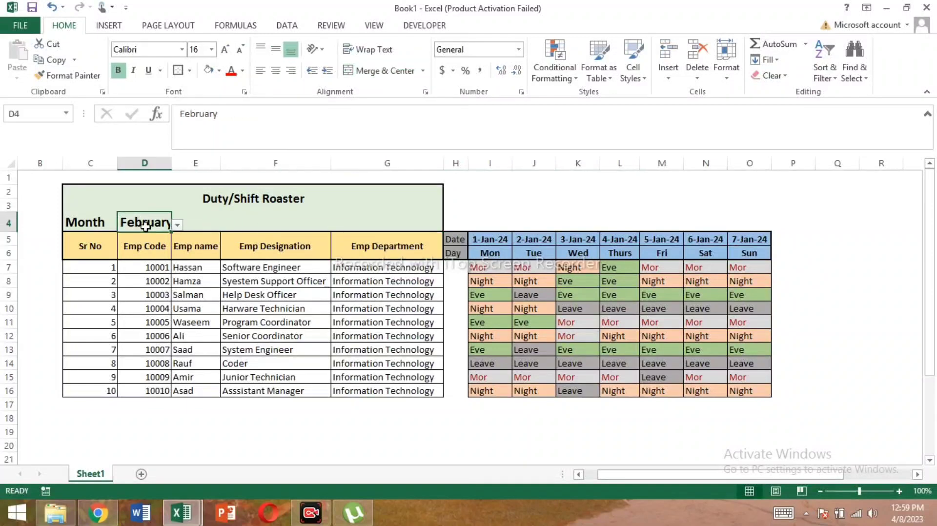
left_click(541, 303)
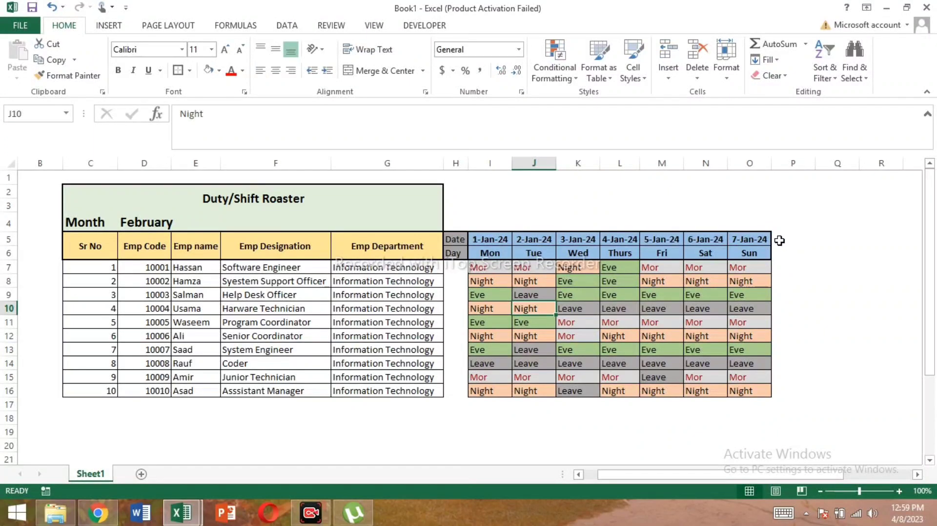
Merge and center cells P5:P6, just after the 7-Jan-24 column, into one header cell.
left_click_drag(776, 237, 794, 254)
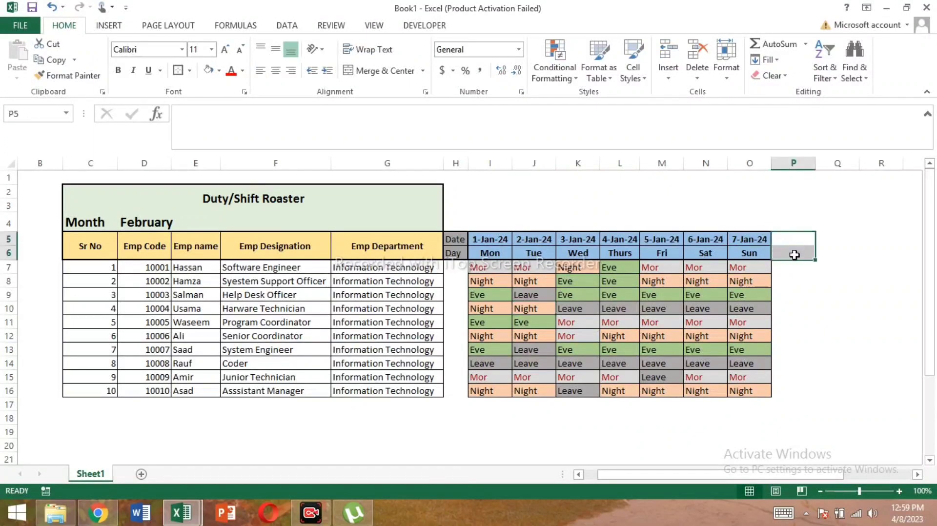
left_click(365, 73)
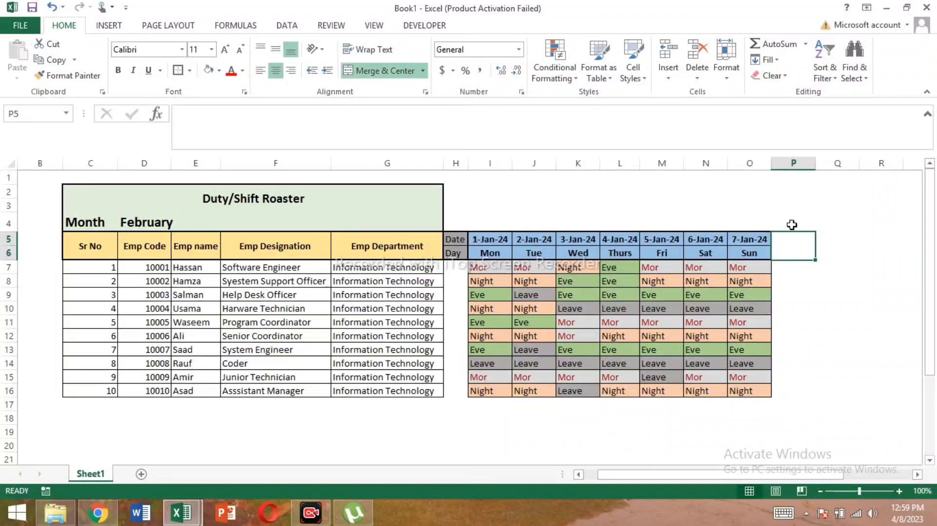
double_click(834, 241)
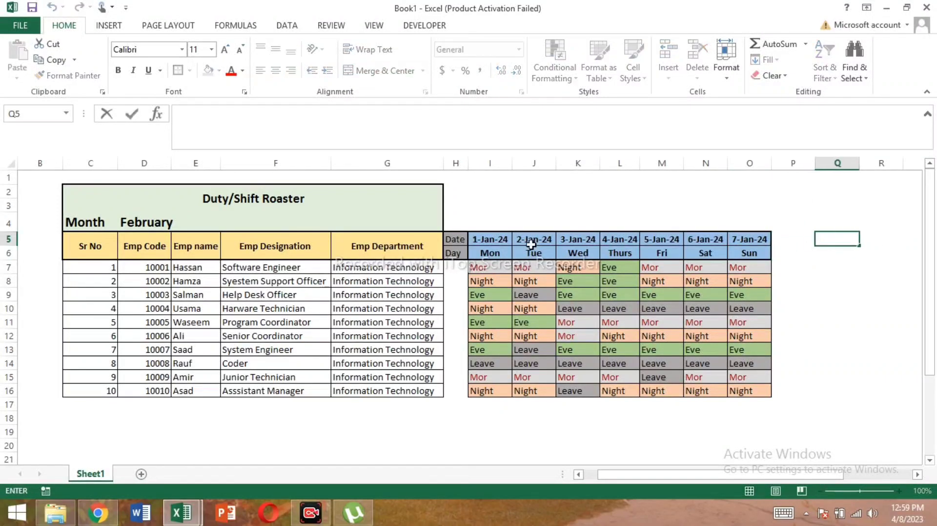
Copy the first week's dates, days and shifts in I5:O16 and paste them starting at Q5.
left_click_drag(476, 239, 754, 388)
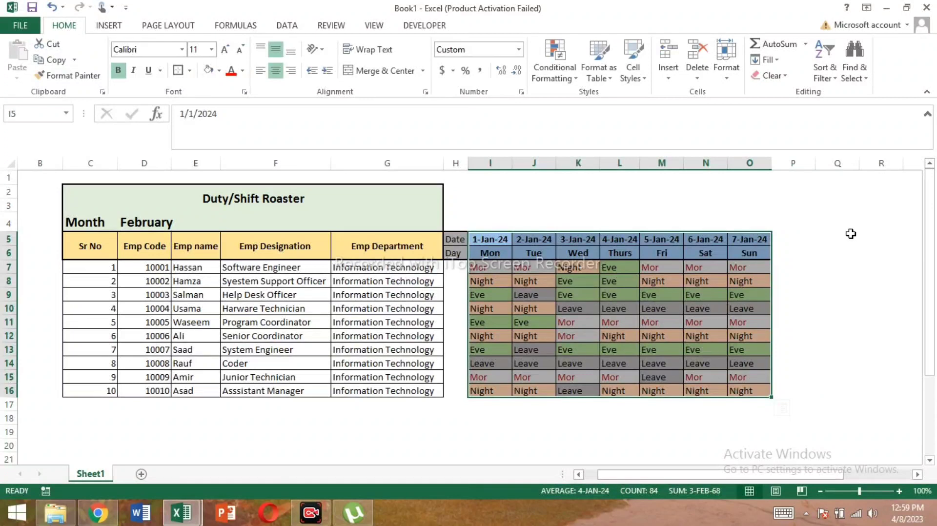
left_click(698, 253)
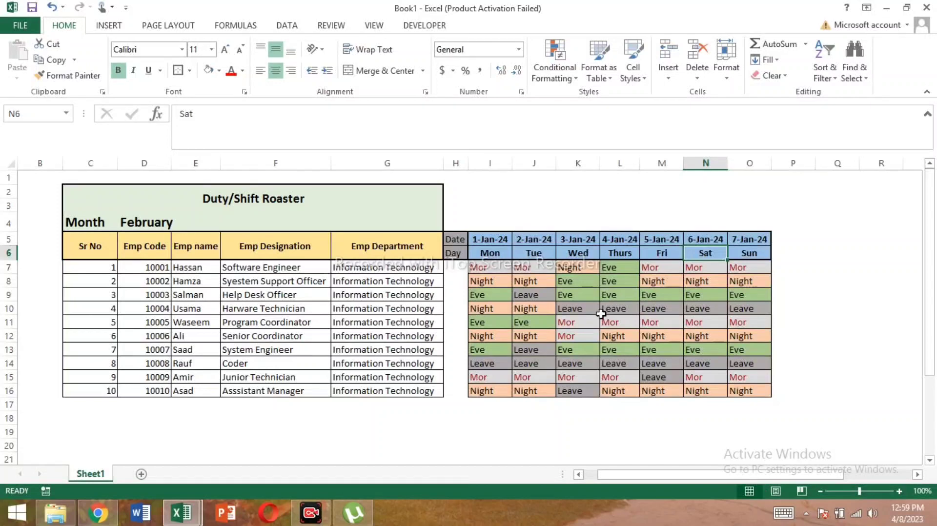
left_click_drag(482, 240, 763, 394)
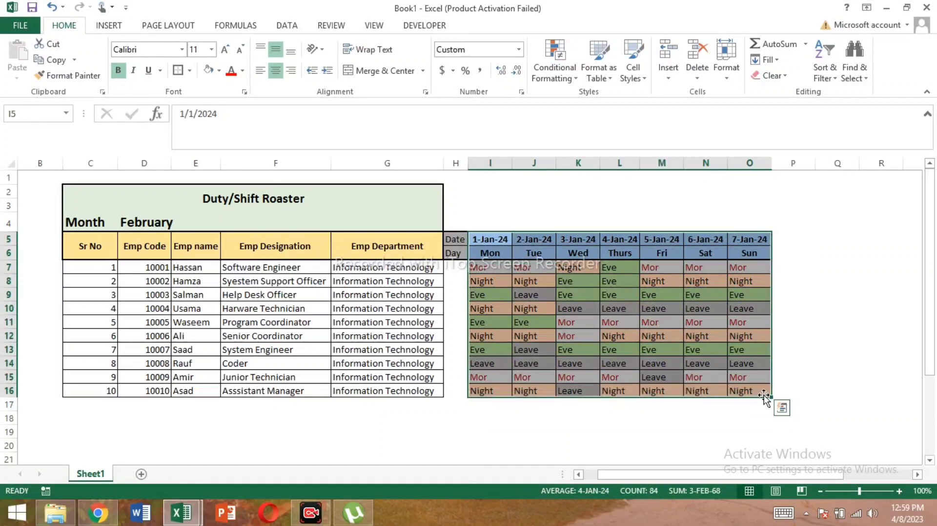
key("ctrl+c")
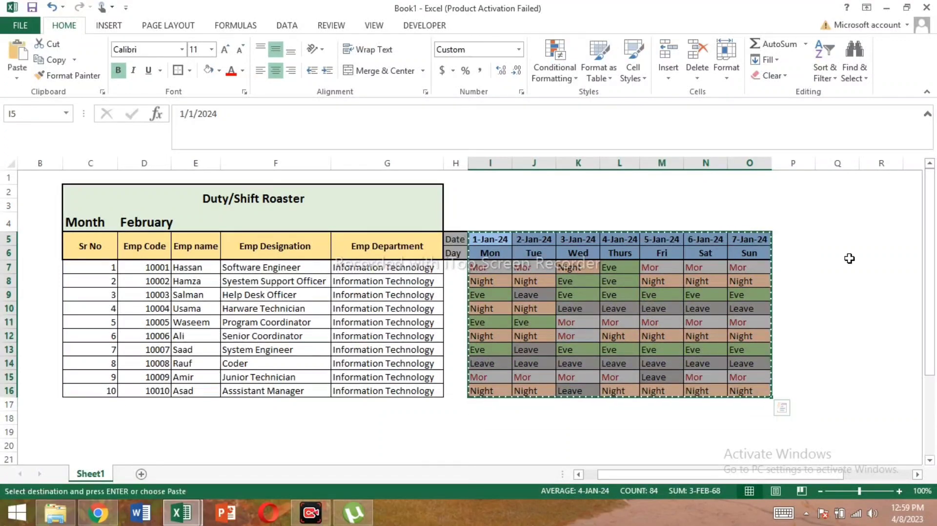
left_click(822, 235)
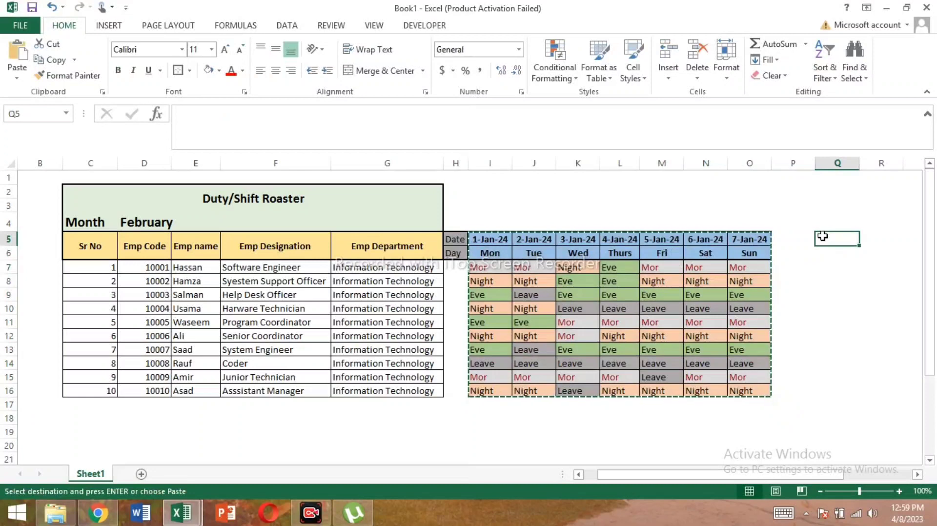
key("ctrl+v")
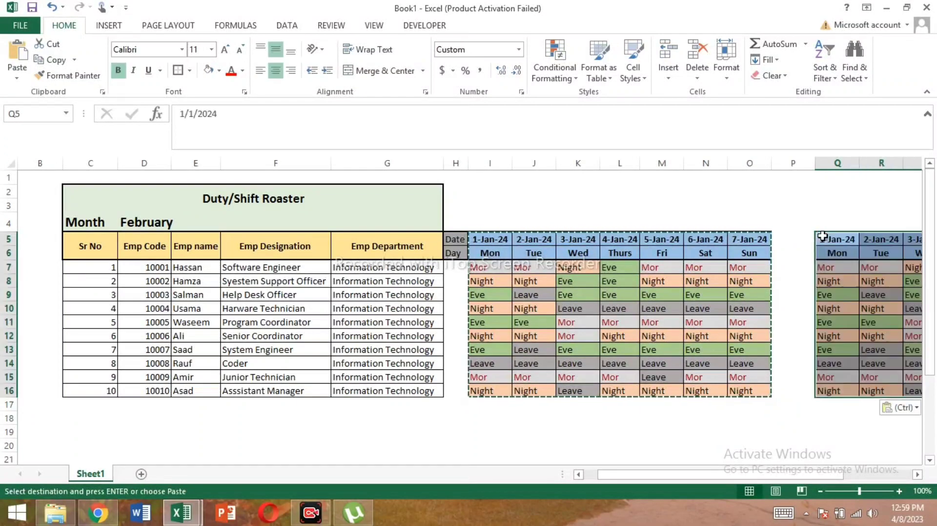
Enter the label Weak 2 in the merged cell P5 between the two weekly blocks.
key("Right")
key("Right")
key("Left")
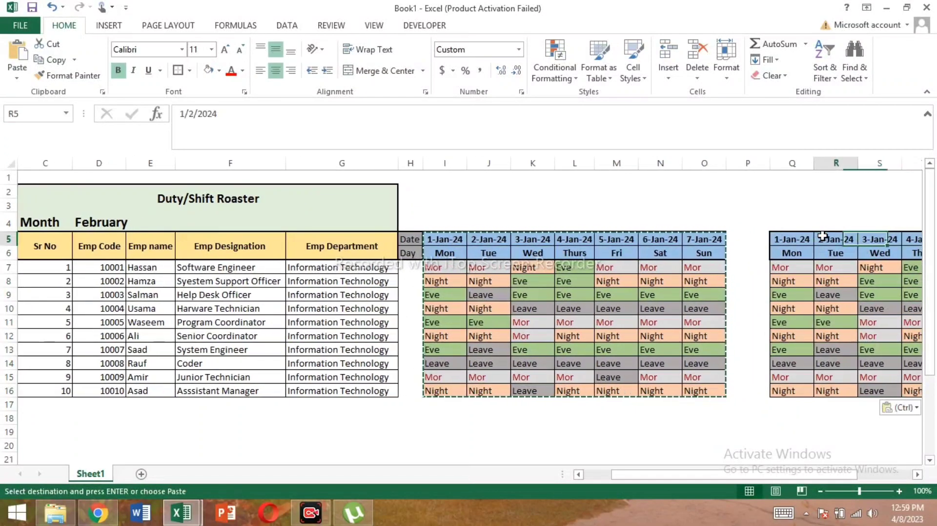
key("Left")
key("Left")
key("Left")
key("Right")
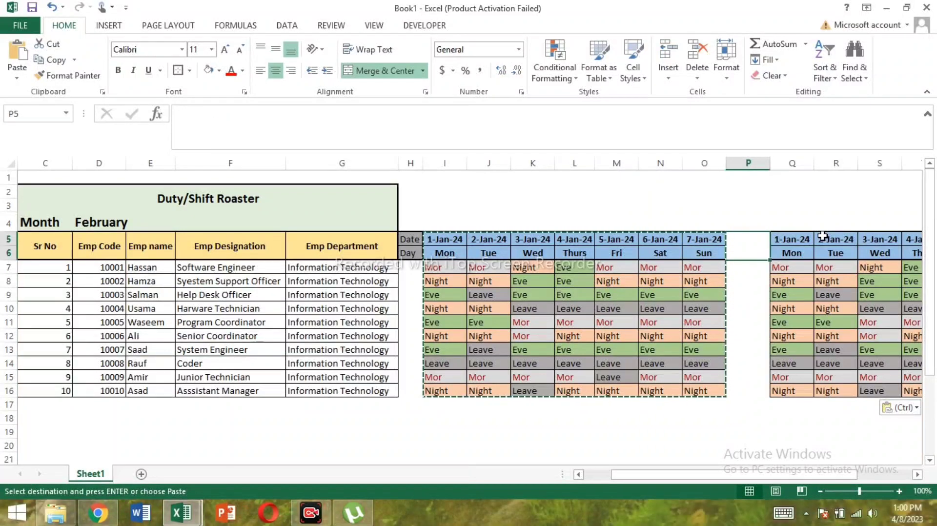
type("Weak")
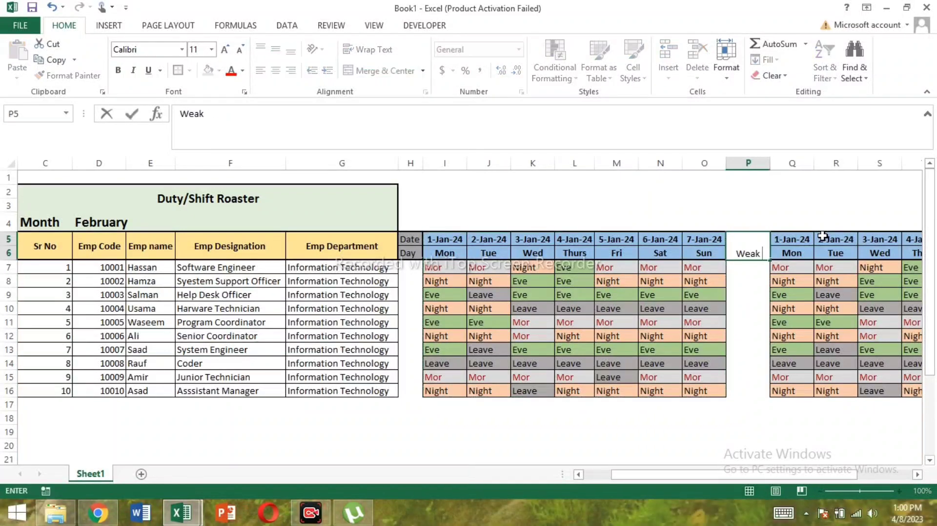
type(" 2")
key("Right")
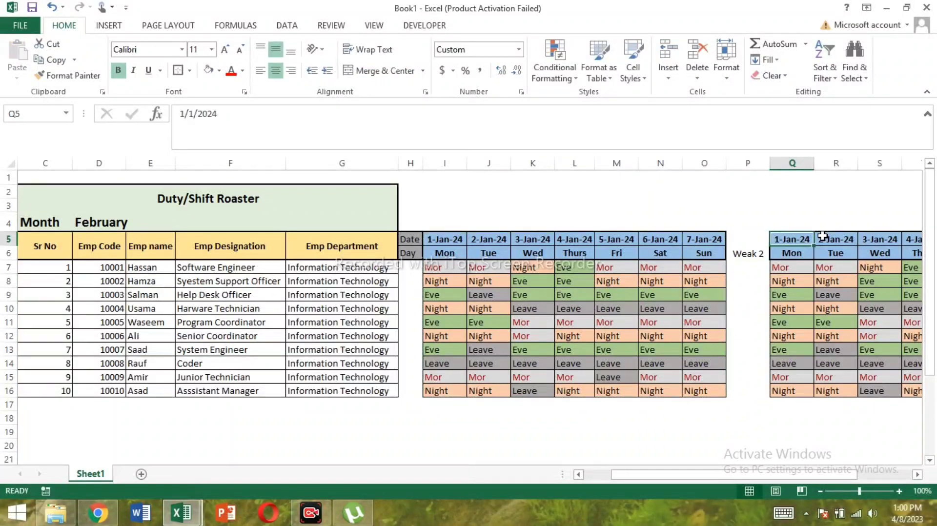
Set the second block's first date in Q5 to 8-Jan-24 and fill the date series across to W5.
type("8jan")
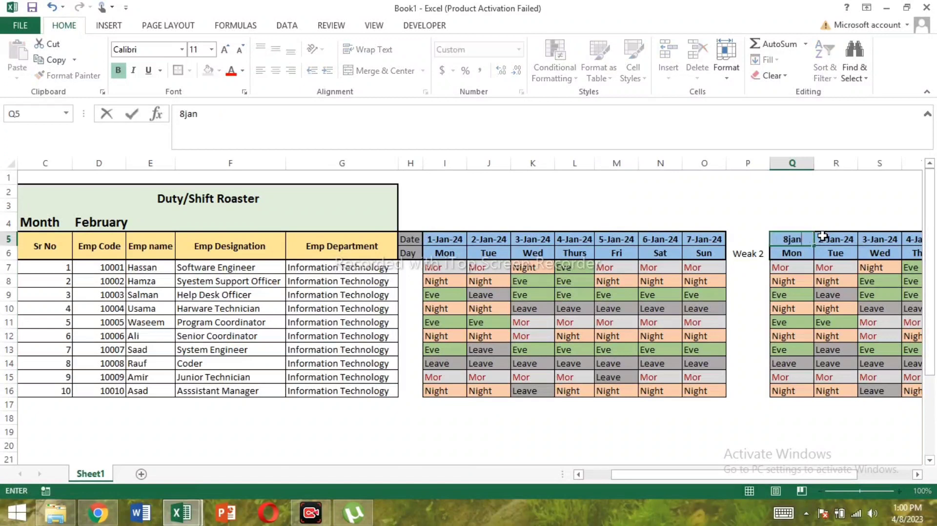
type("2024")
key("Right")
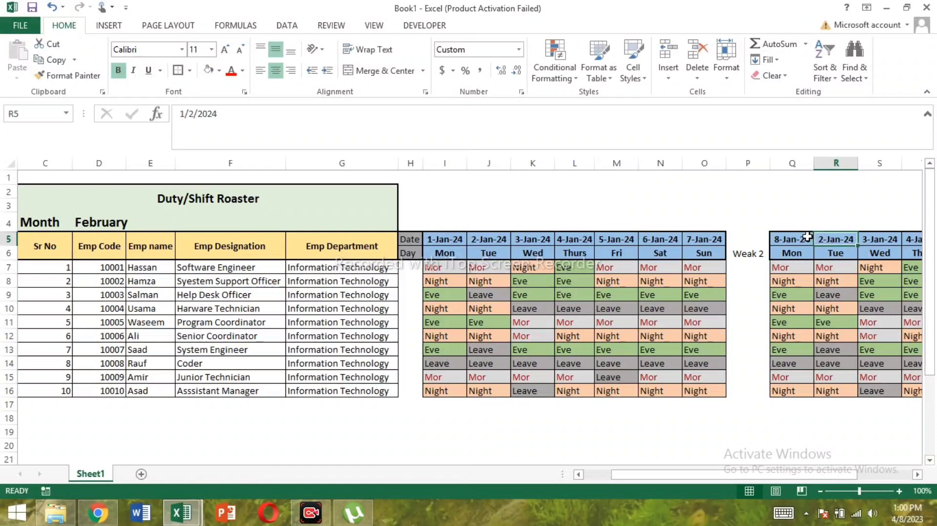
left_click(807, 238)
mouse_move(812, 245)
left_mouse_down()
mouse_move(933, 248)
mouse_move(802, 248)
left_mouse_up()
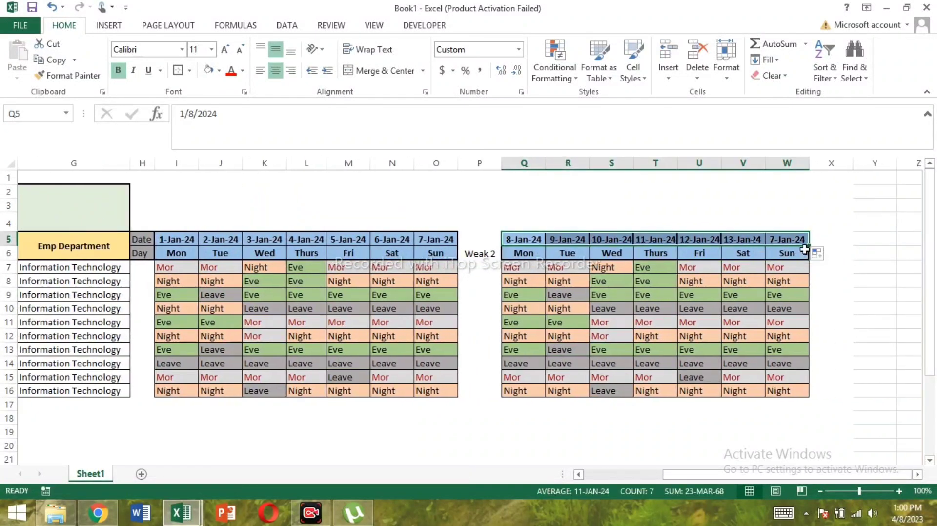
left_click(781, 257)
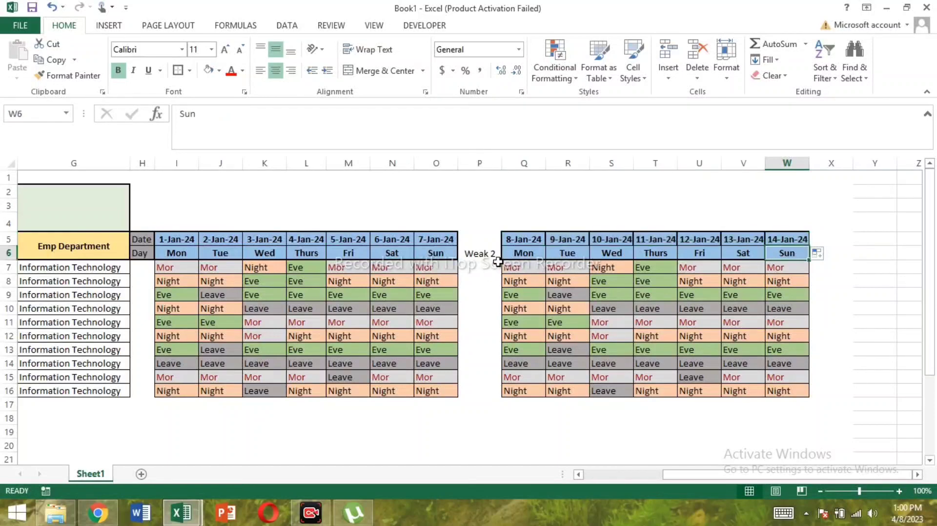
Middle-align the Weak 2 label in P5 vertically and make it bold.
left_click(485, 249)
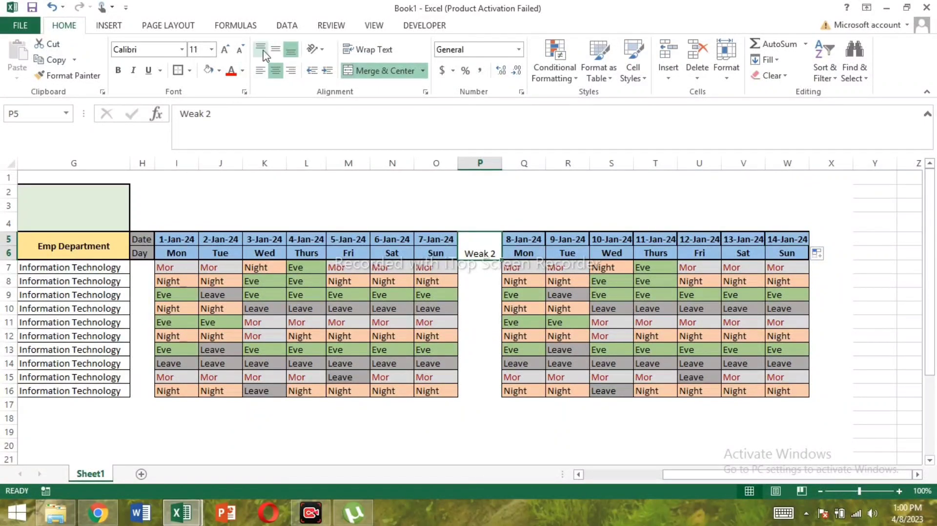
left_click(276, 49)
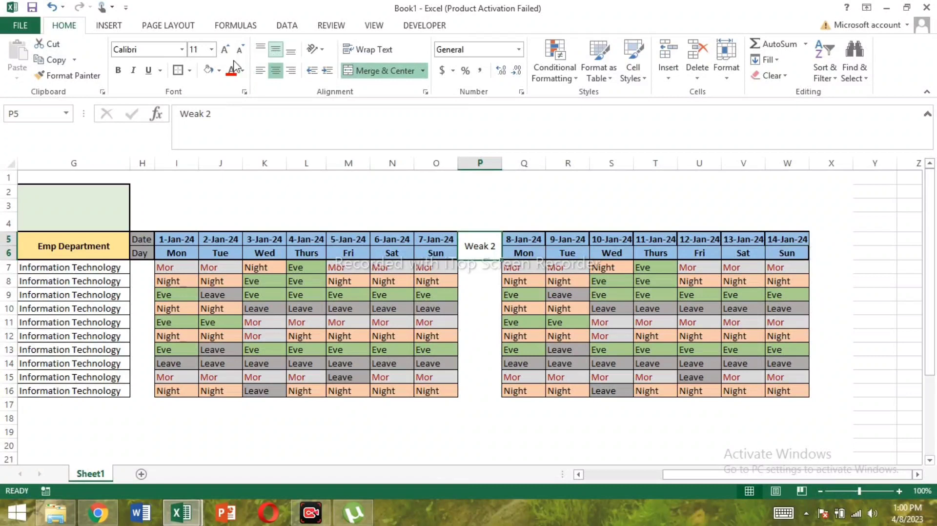
left_click(117, 70)
left_click(513, 202)
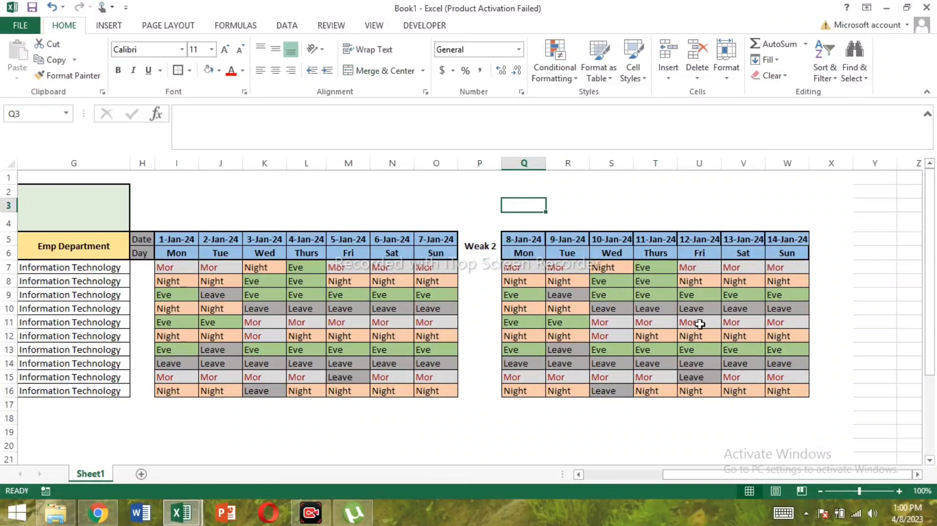
left_click_drag(672, 478, 632, 478)
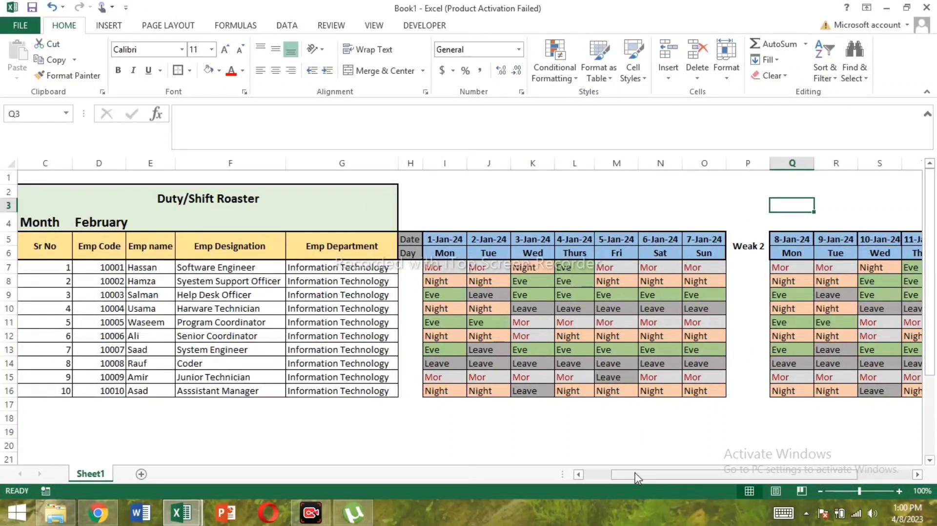
left_click_drag(638, 478, 564, 479)
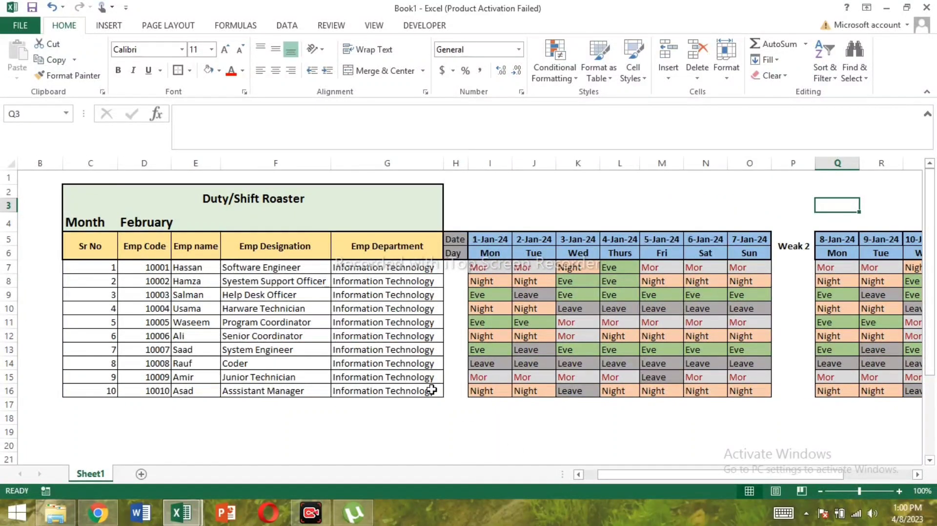
left_click(214, 334)
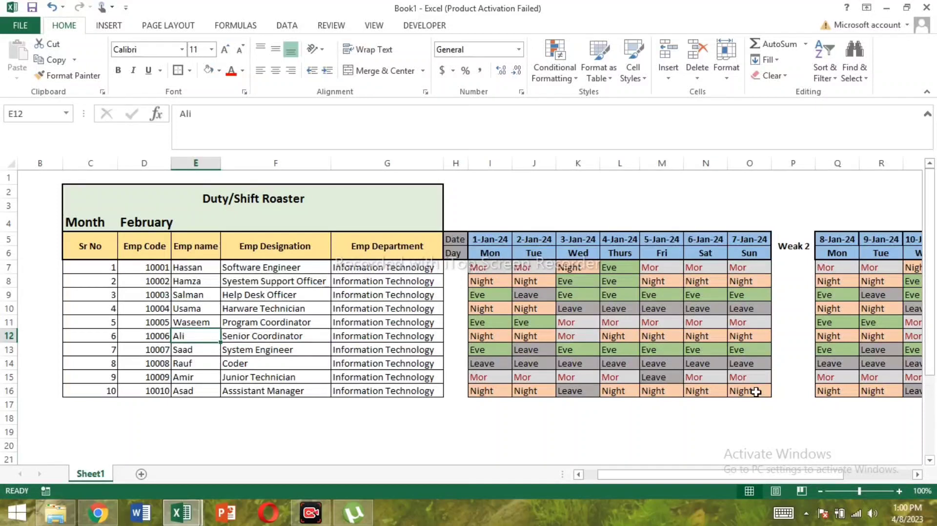
left_click(580, 292)
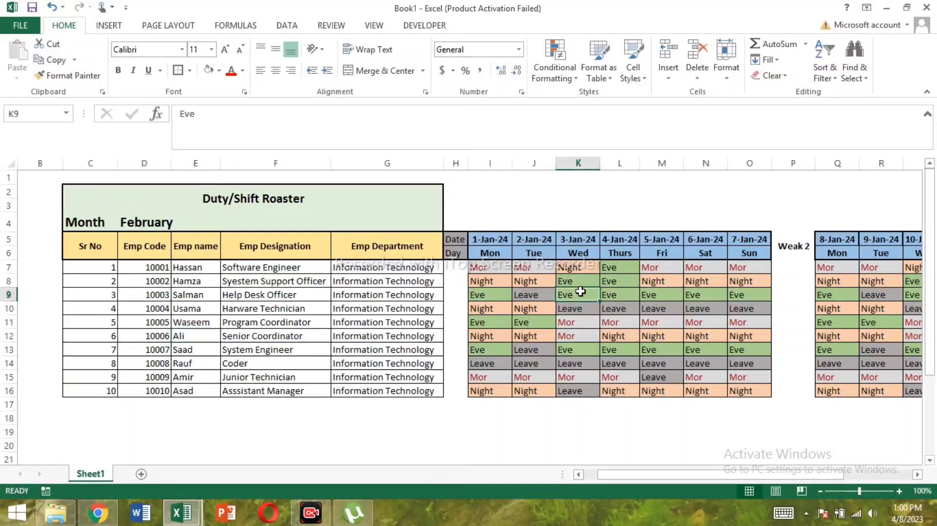